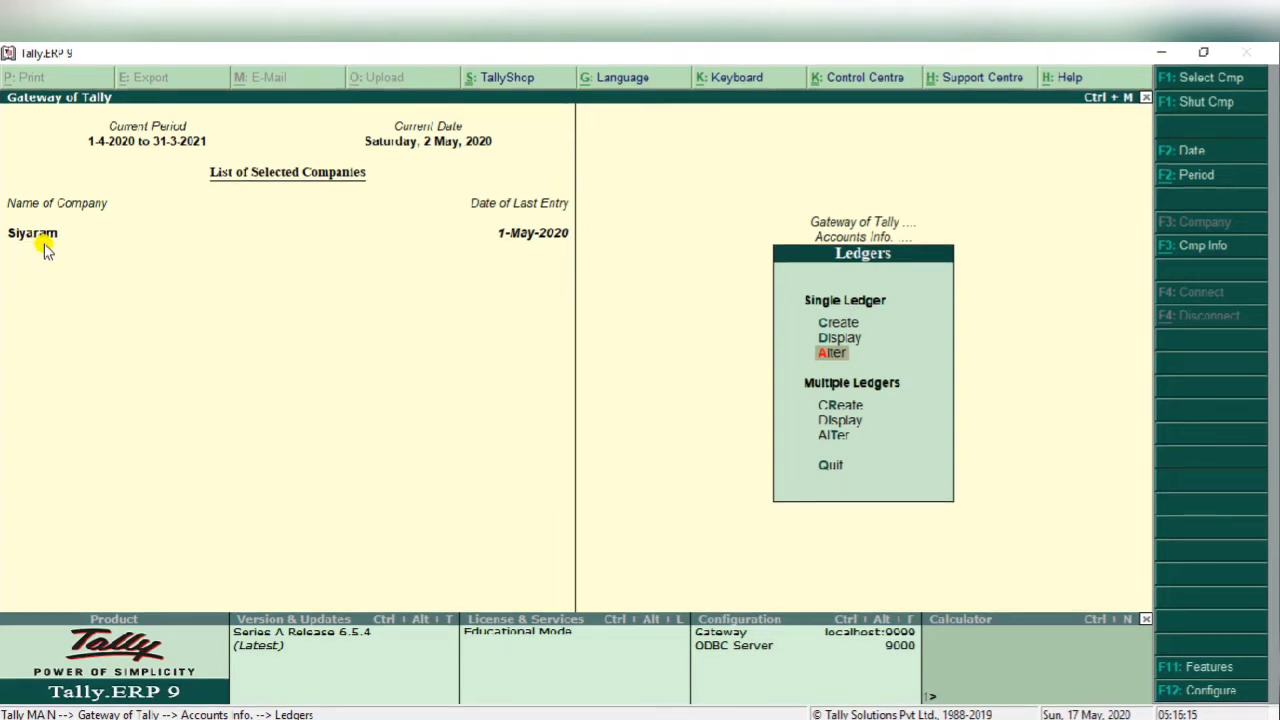
# Return to the Gateway of Tally and open accounting voucher creation.
pyautogui.press('Escape')
pyautogui.press('Escape')
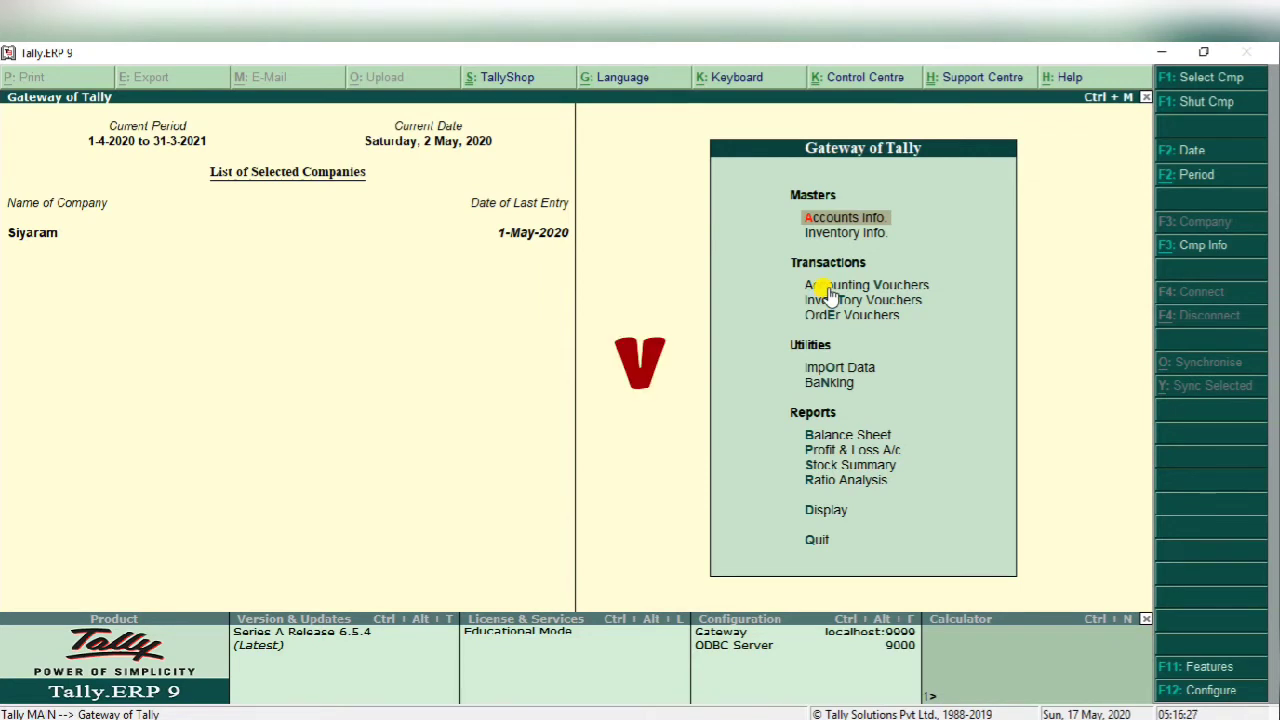
pyautogui.press('v')
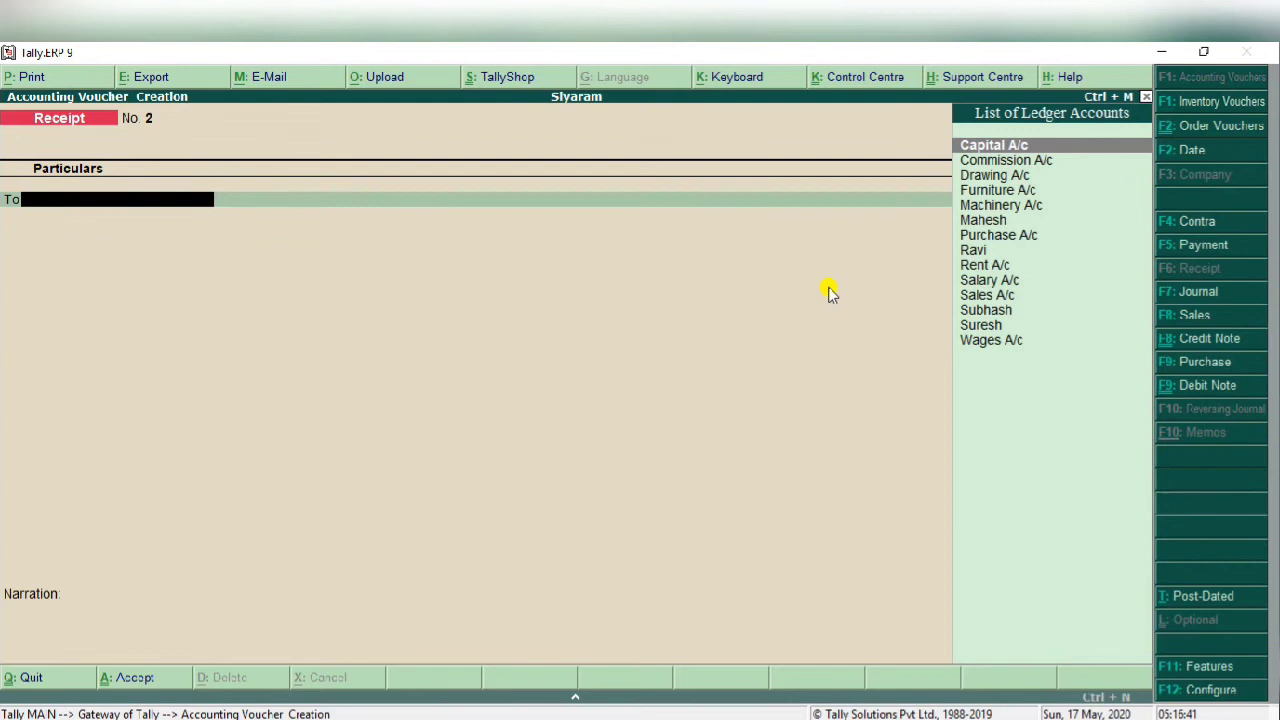
# Configure receipt vouchers to use single entry mode for payment, receipt and contra, keeping the other options as they are.
pyautogui.press('F12')
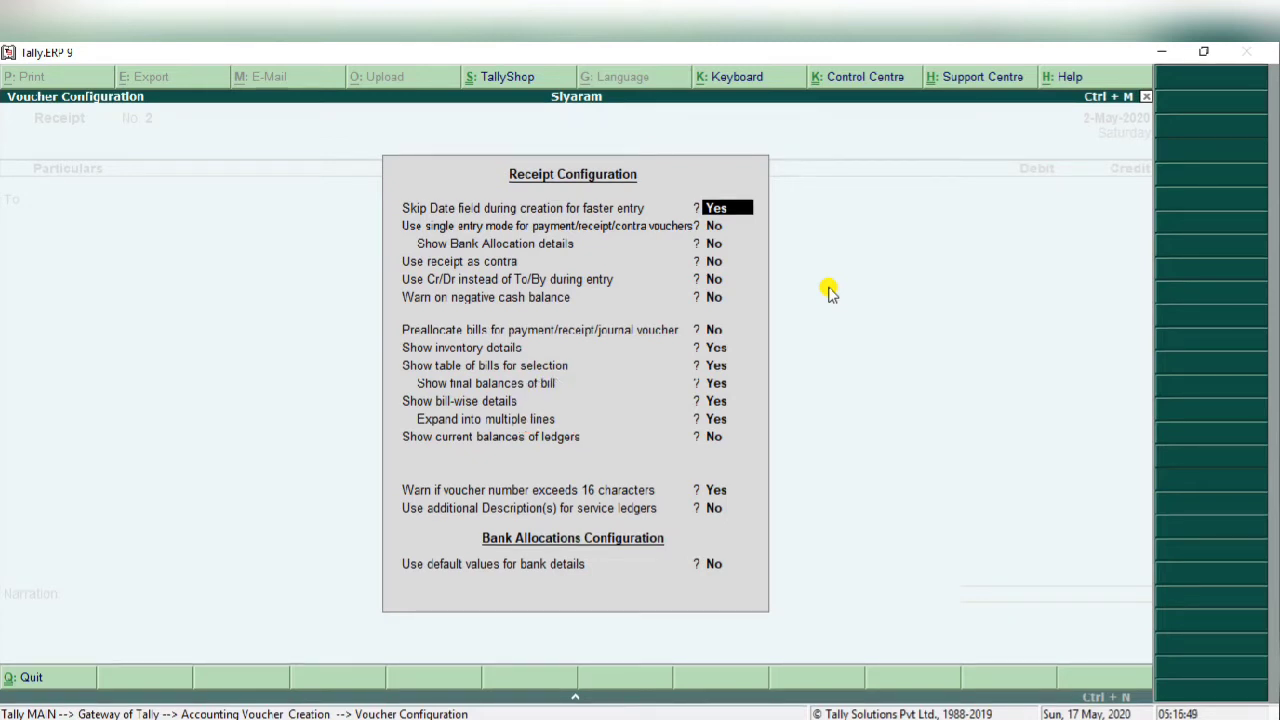
pyautogui.press('Return')
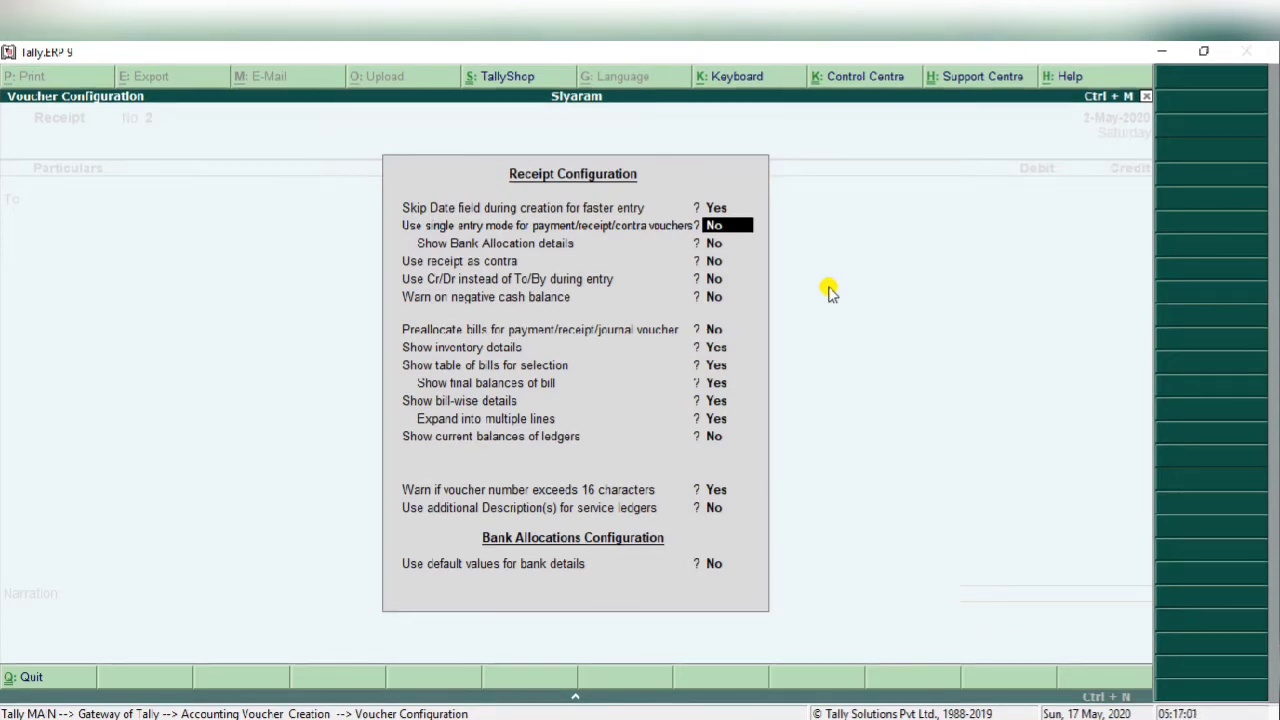
pyautogui.write('y')
pyautogui.press('Return')
pyautogui.press('Return')
pyautogui.press('Return')
pyautogui.press('Return')
pyautogui.press('Return')
pyautogui.press('Return')
pyautogui.press('Return')
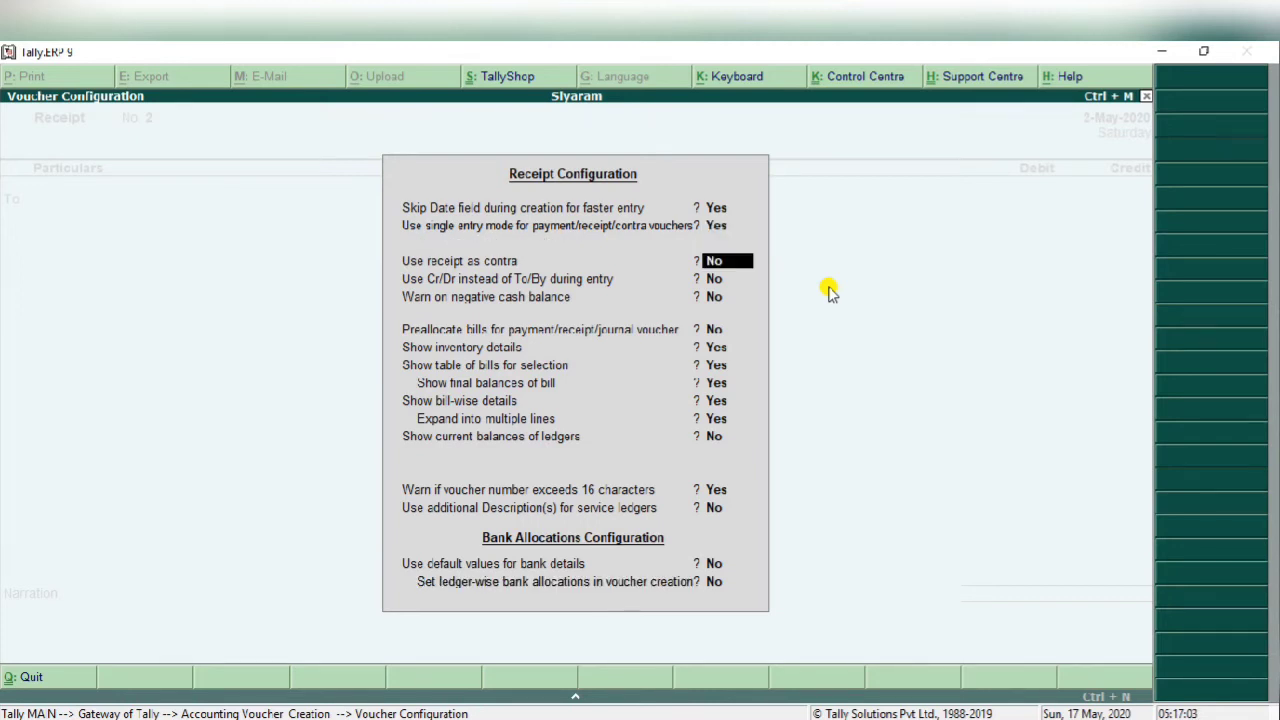
pyautogui.press('Return')
pyautogui.press('Return')
pyautogui.press('Return')
pyautogui.press('Return')
pyautogui.press('Return')
pyautogui.press('Return')
pyautogui.press('Return')
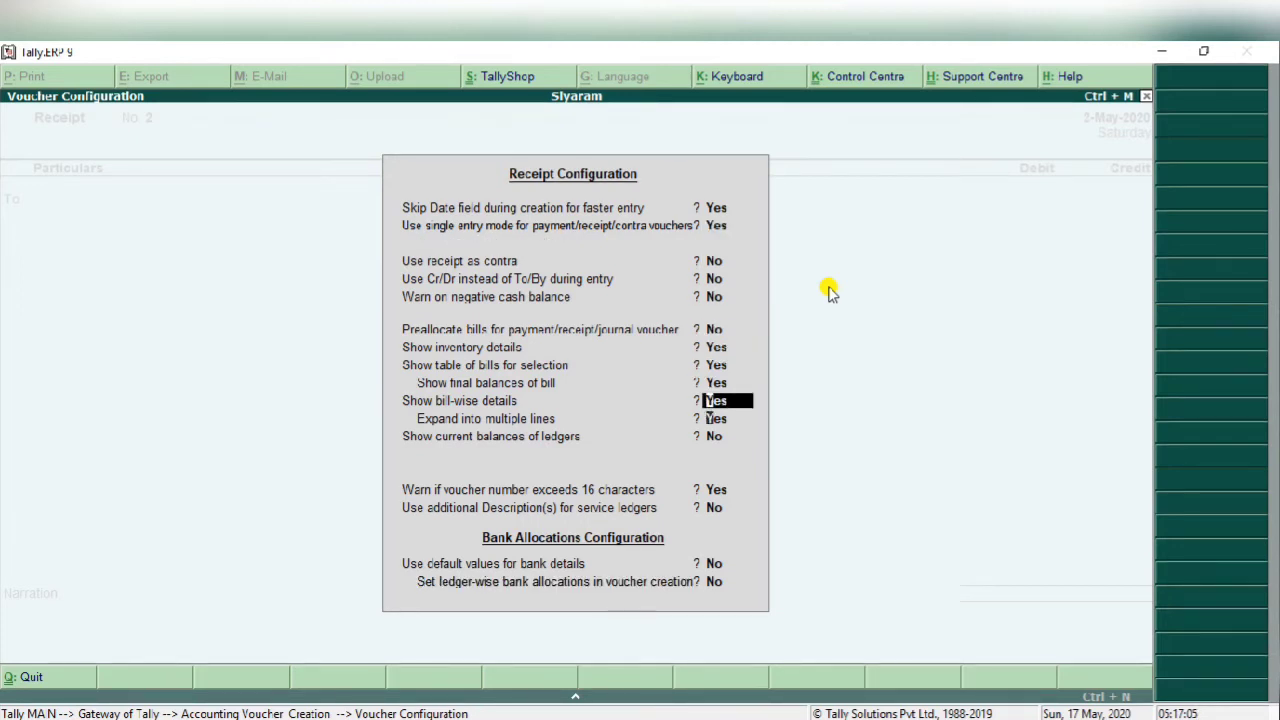
pyautogui.press('Return')
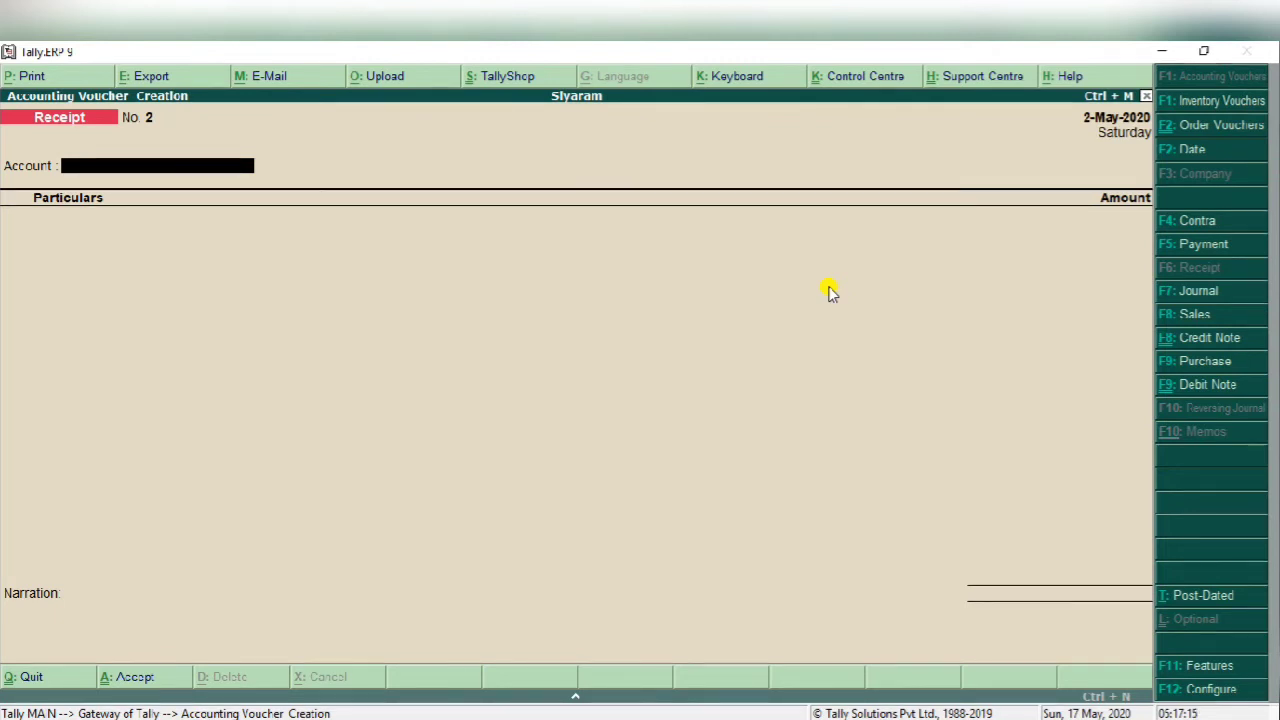
# Turn single entry mode for payment, receipt and contra vouchers off in the receipt configuration and save it.
pyautogui.press('F12')
pyautogui.press('Return')
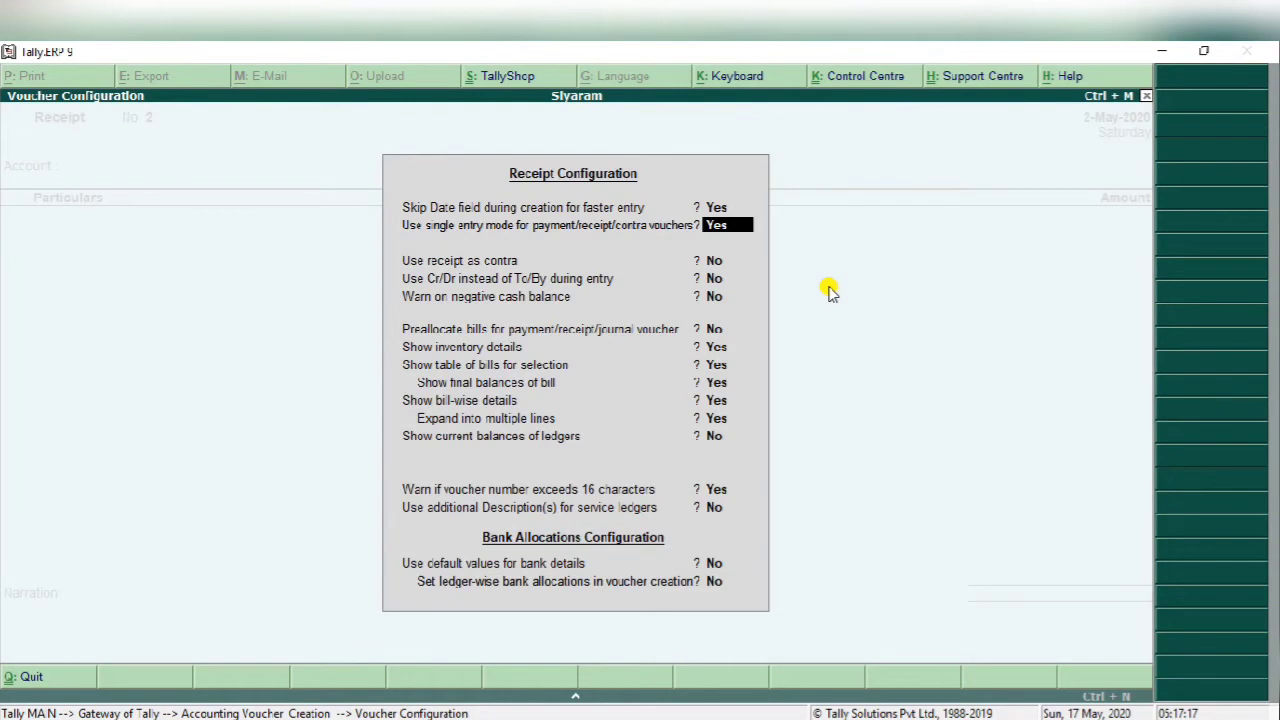
pyautogui.write('n')
pyautogui.press('Return')
pyautogui.write('n')
pyautogui.press('Return')
pyautogui.press('Return')
pyautogui.press('Return')
pyautogui.press('Return')
pyautogui.press('Return')
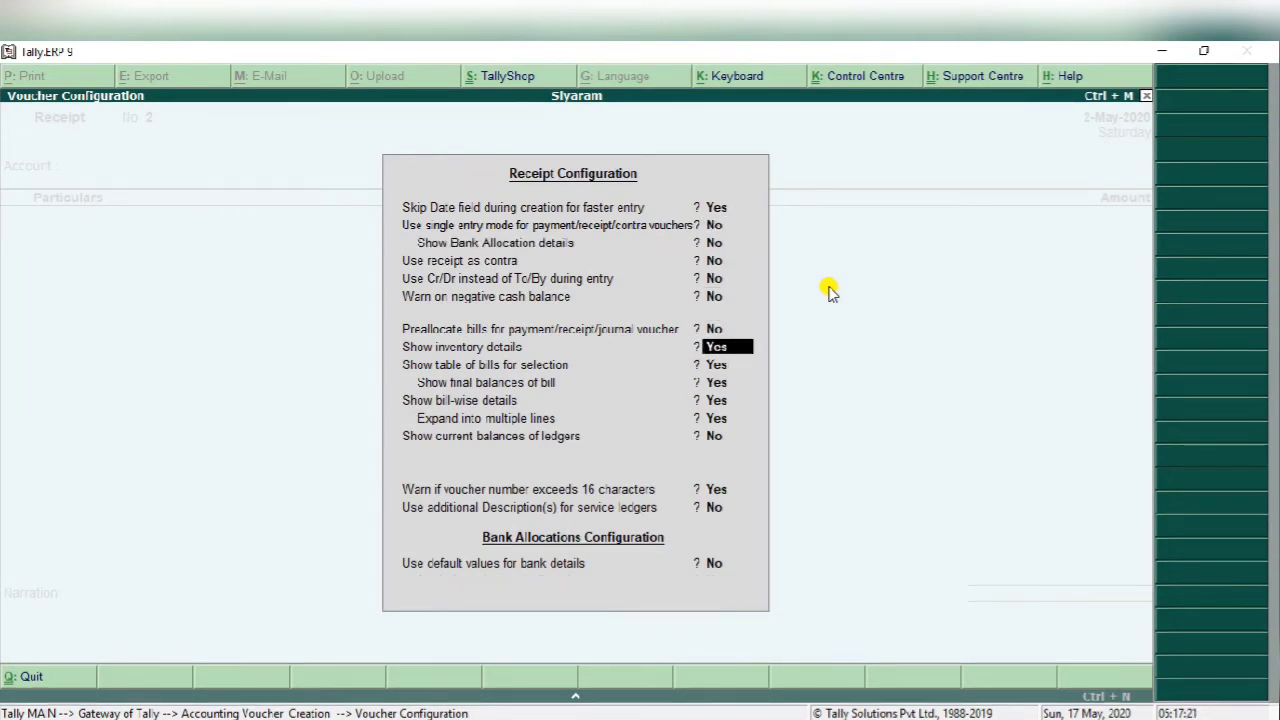
pyautogui.hotkey('ctrl', 'a')
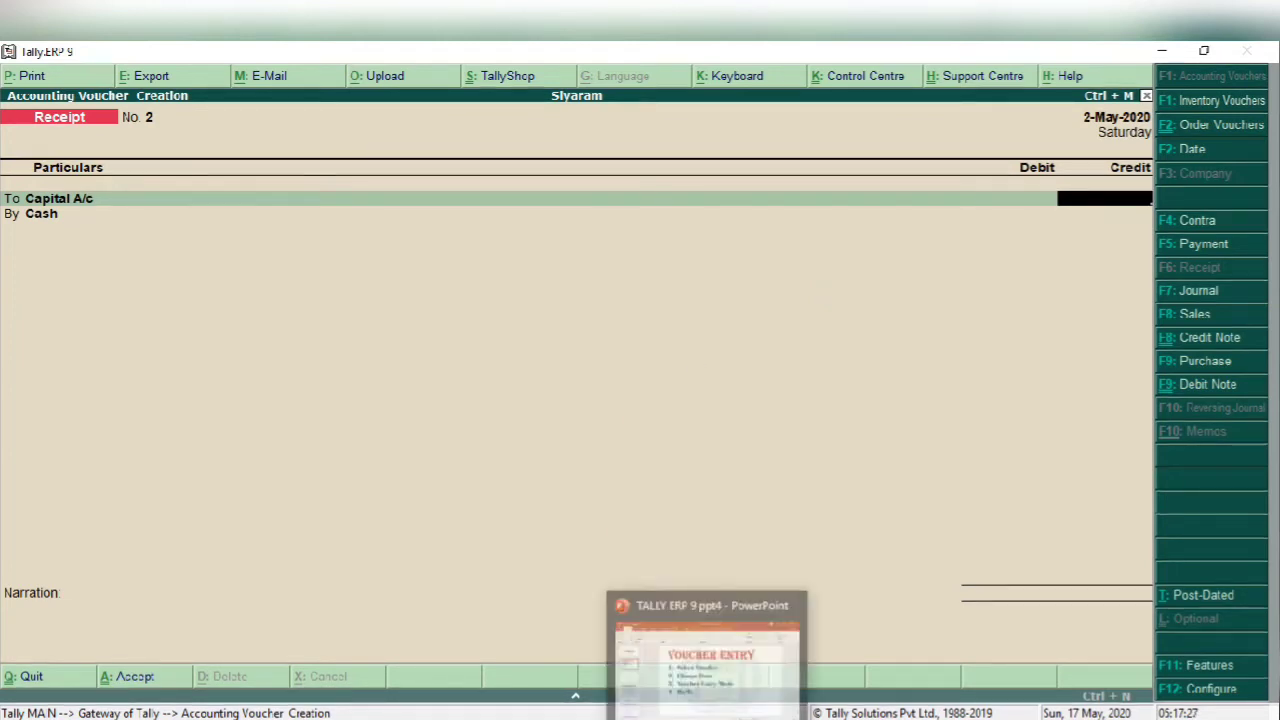
# Switch to the PowerPoint presentation, examine the journal entries on slide 5, and return to Tally.
pyautogui.click(705, 712)
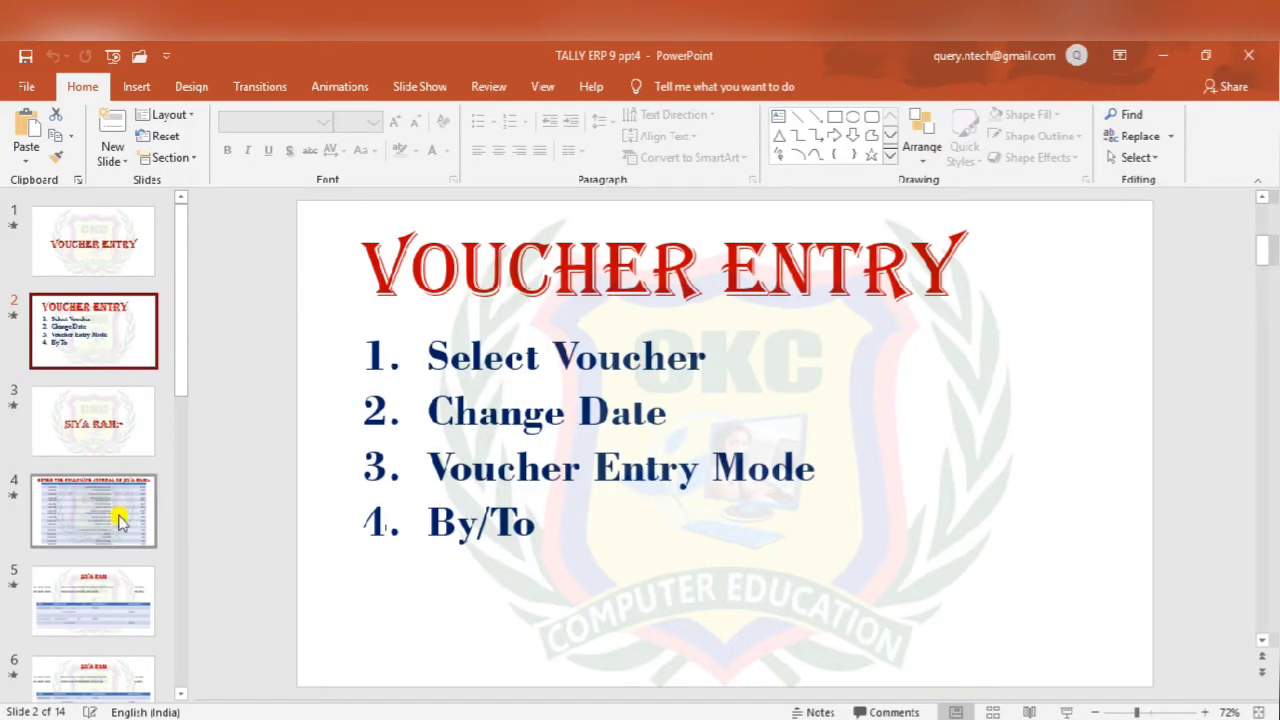
pyautogui.click(81, 601)
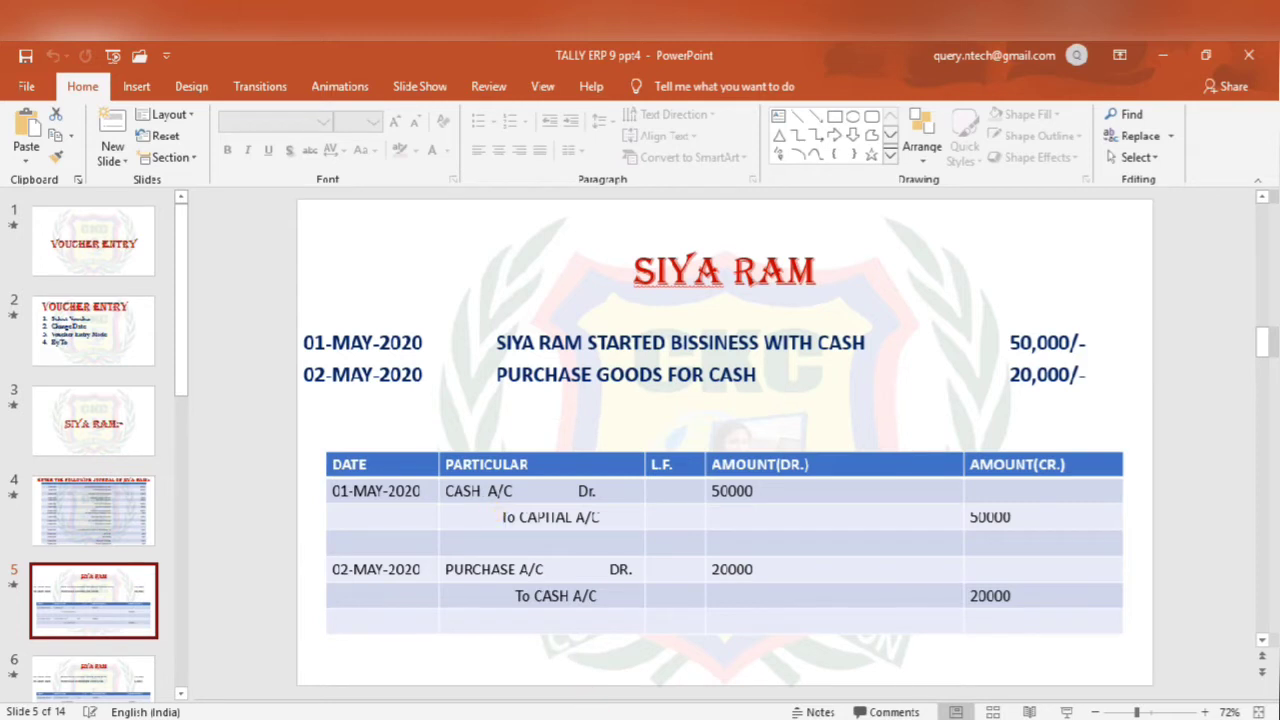
pyautogui.click(600, 716)
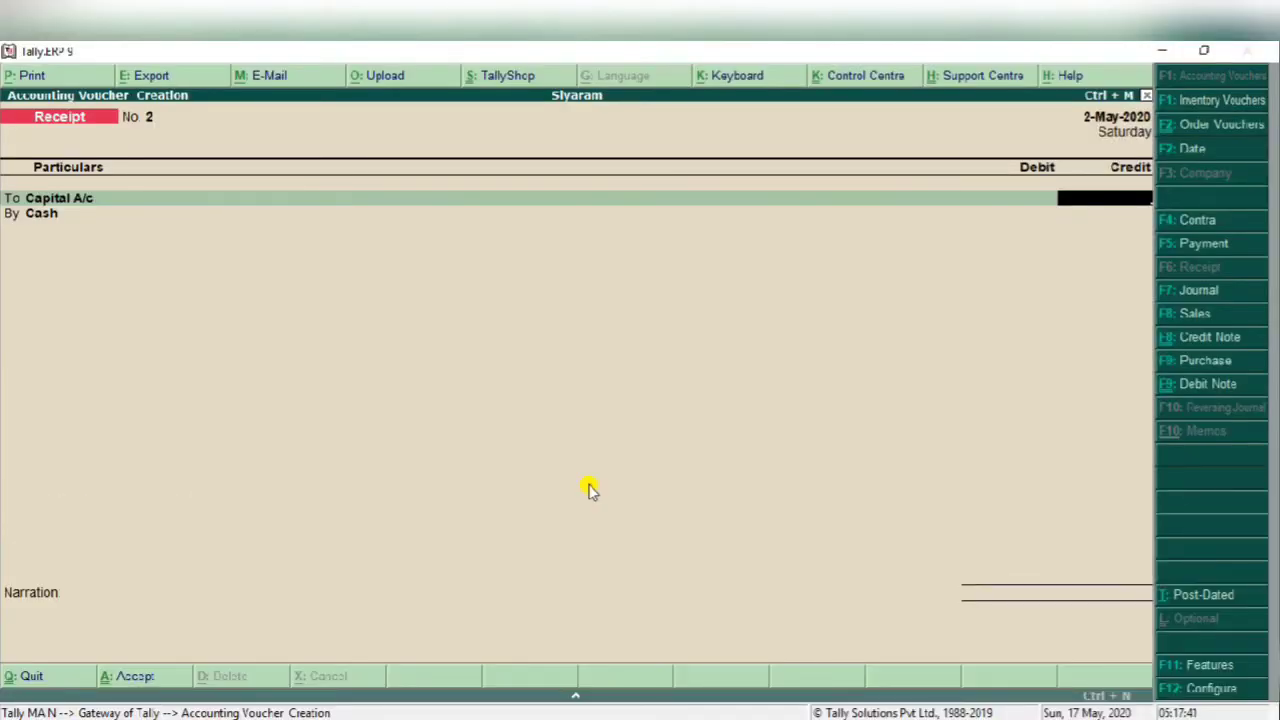
# Fill the receipt voucher by crediting Capital A/c with 50000 and debiting Cash with the same amount.
pyautogui.press('BackSpace')
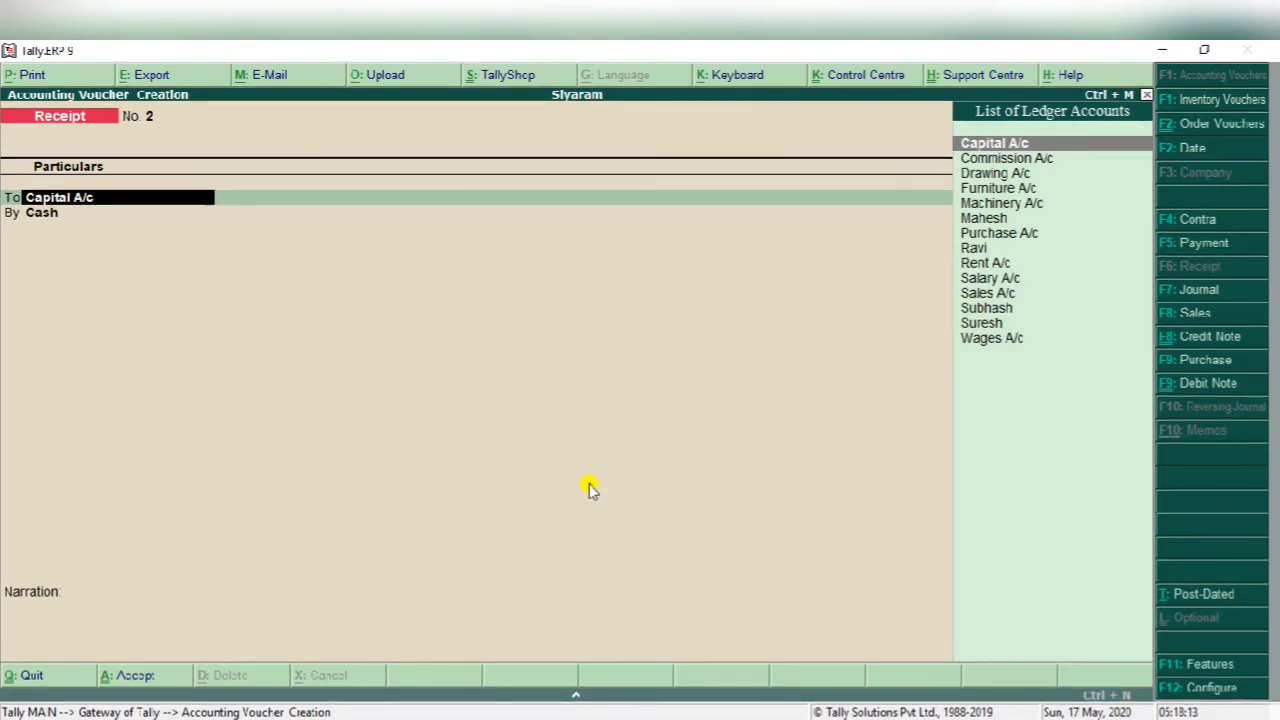
pyautogui.press('Return')
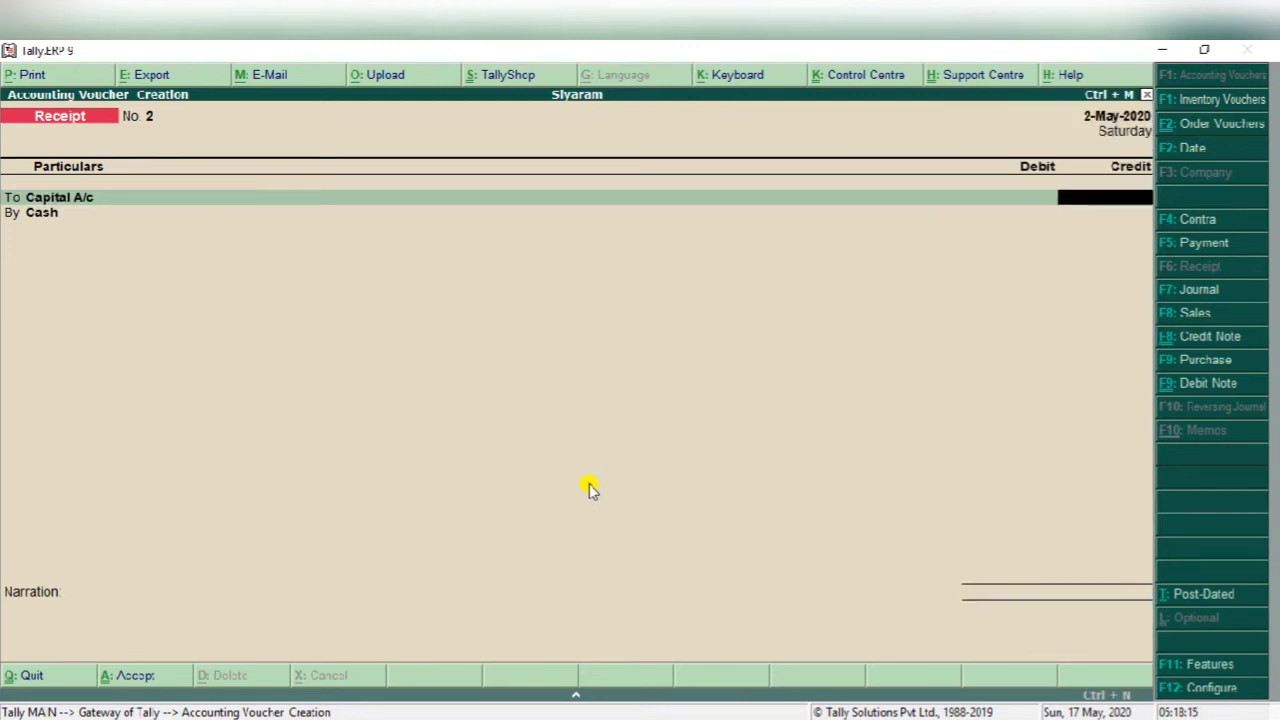
pyautogui.write('50000')
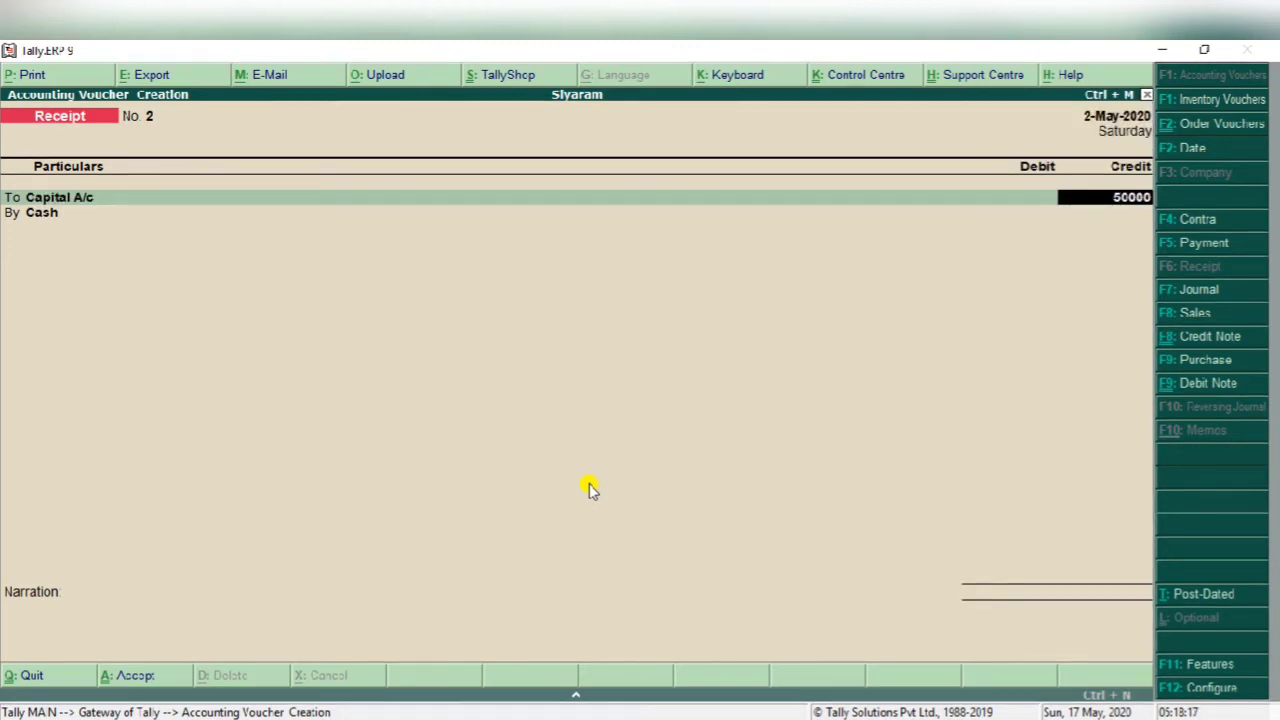
pyautogui.press('Return')
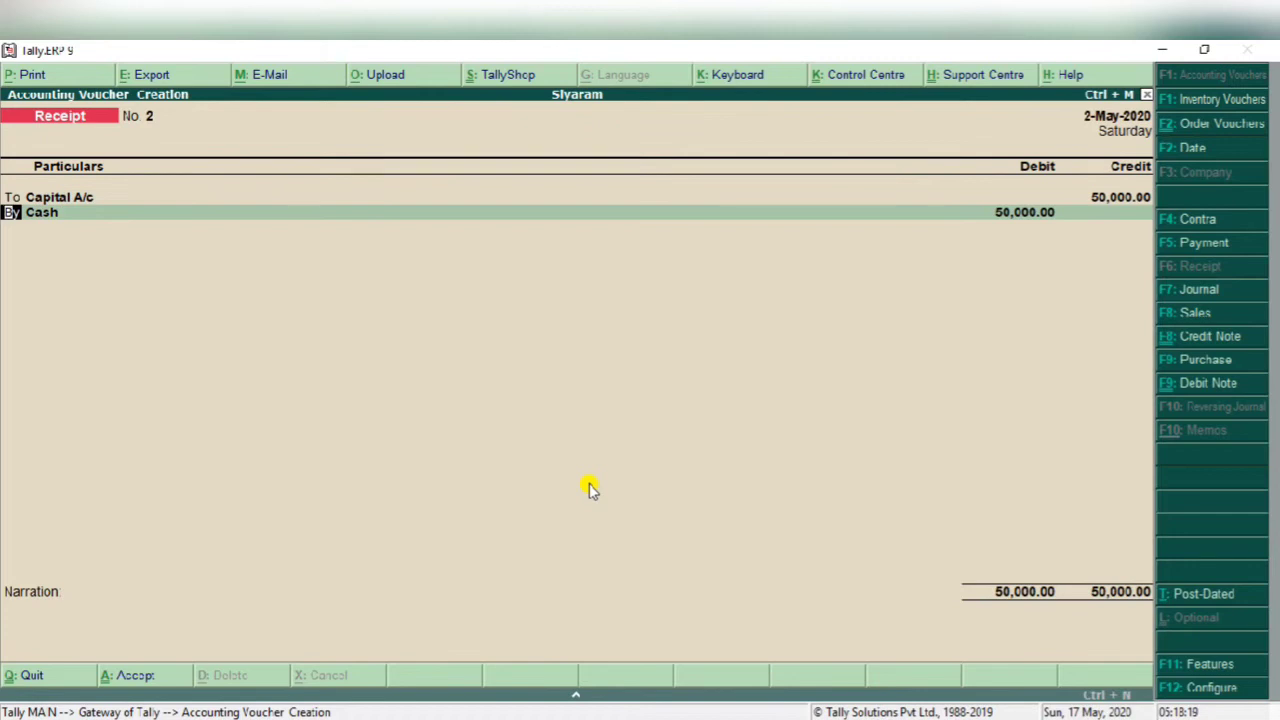
pyautogui.press('Return')
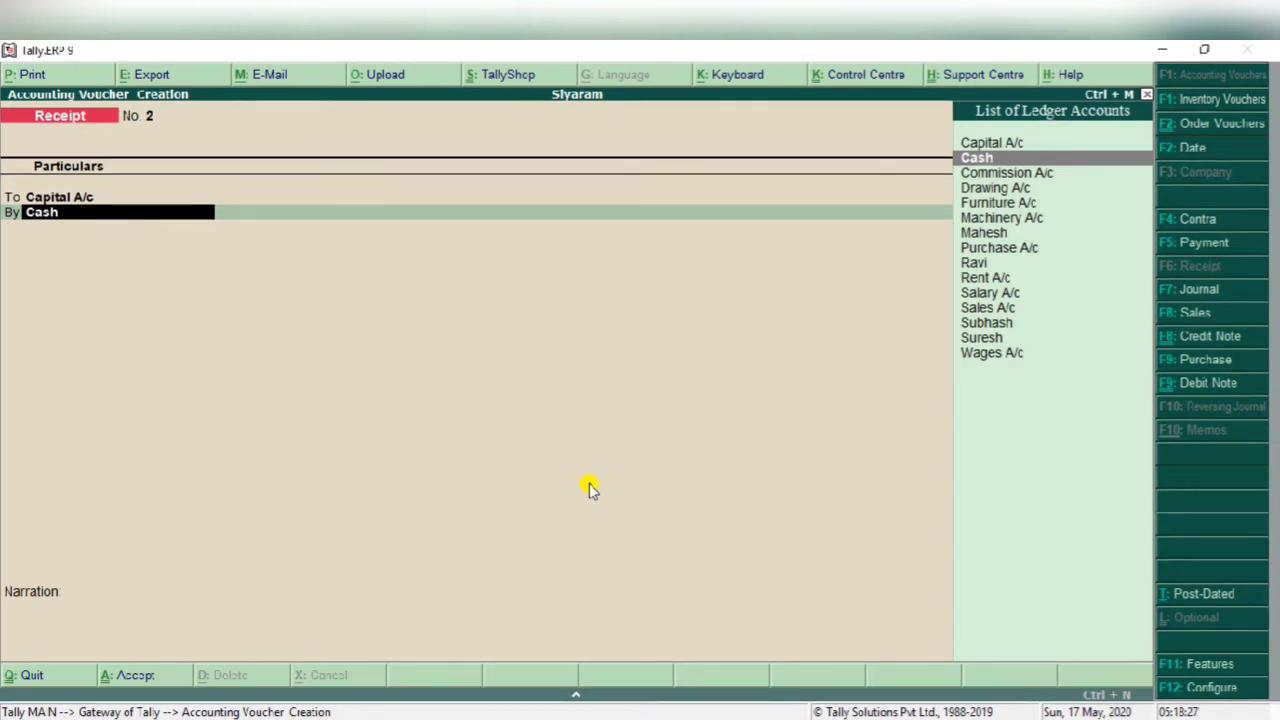
pyautogui.press('Return')
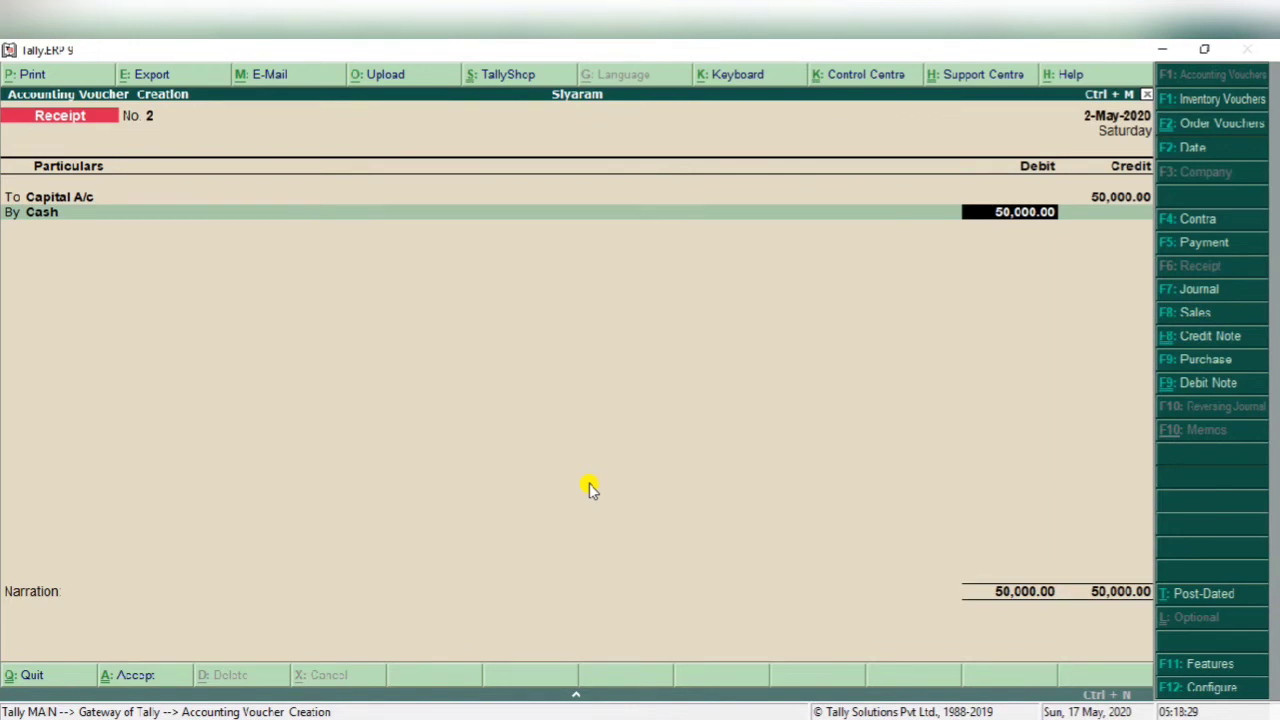
pyautogui.press('Return')
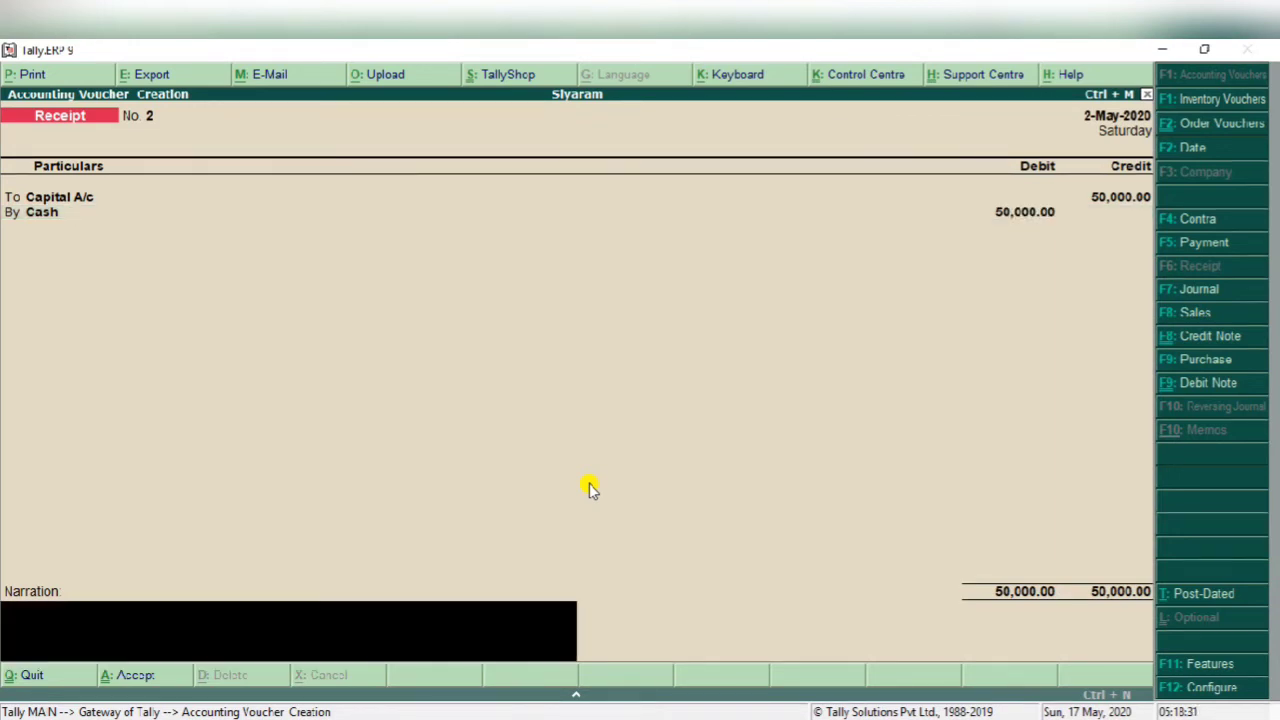
# Add the narration "being bussiness started with cash." and save the receipt voucher.
pyautogui.write('b')
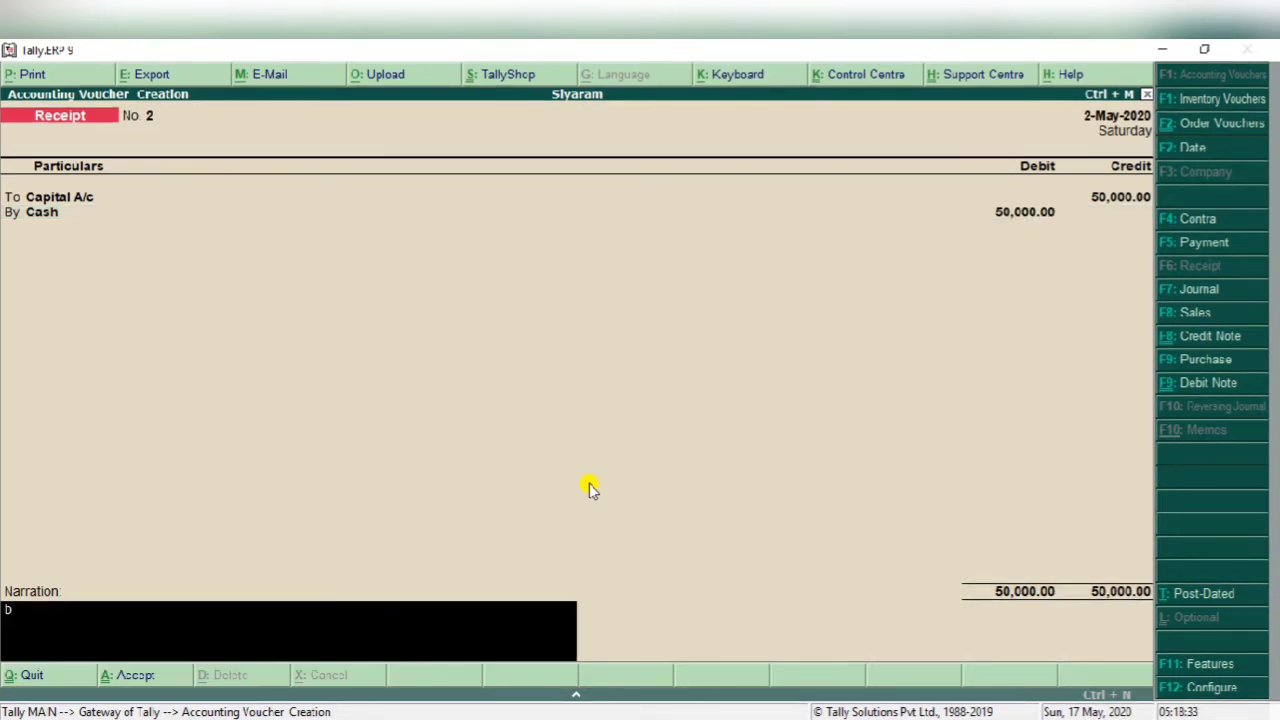
pyautogui.write('eing bu')
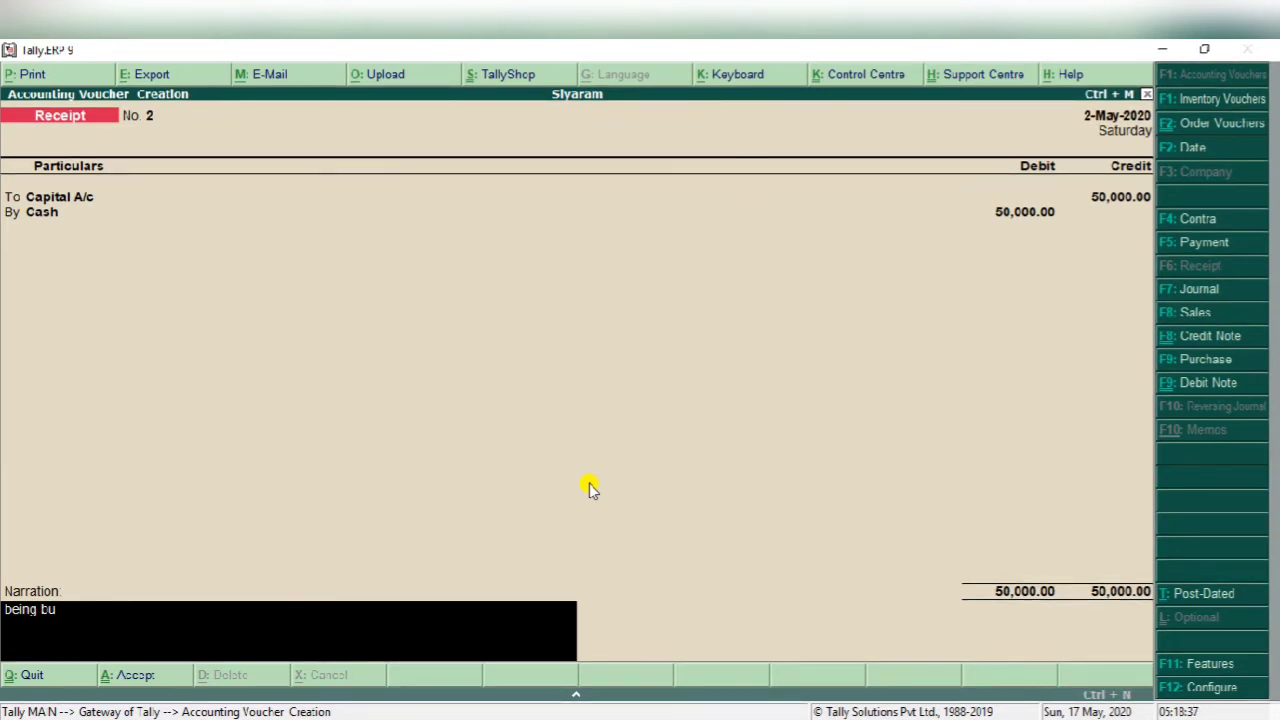
pyautogui.write('ssines')
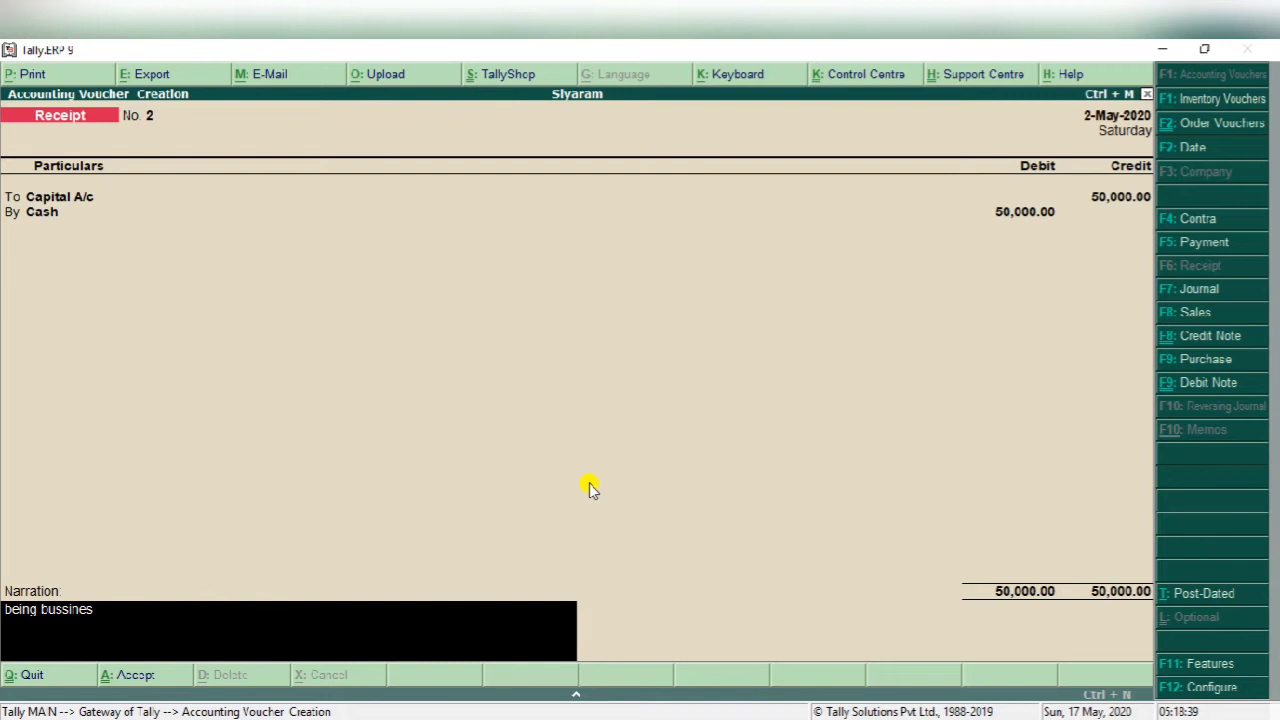
pyautogui.write('s started wit')
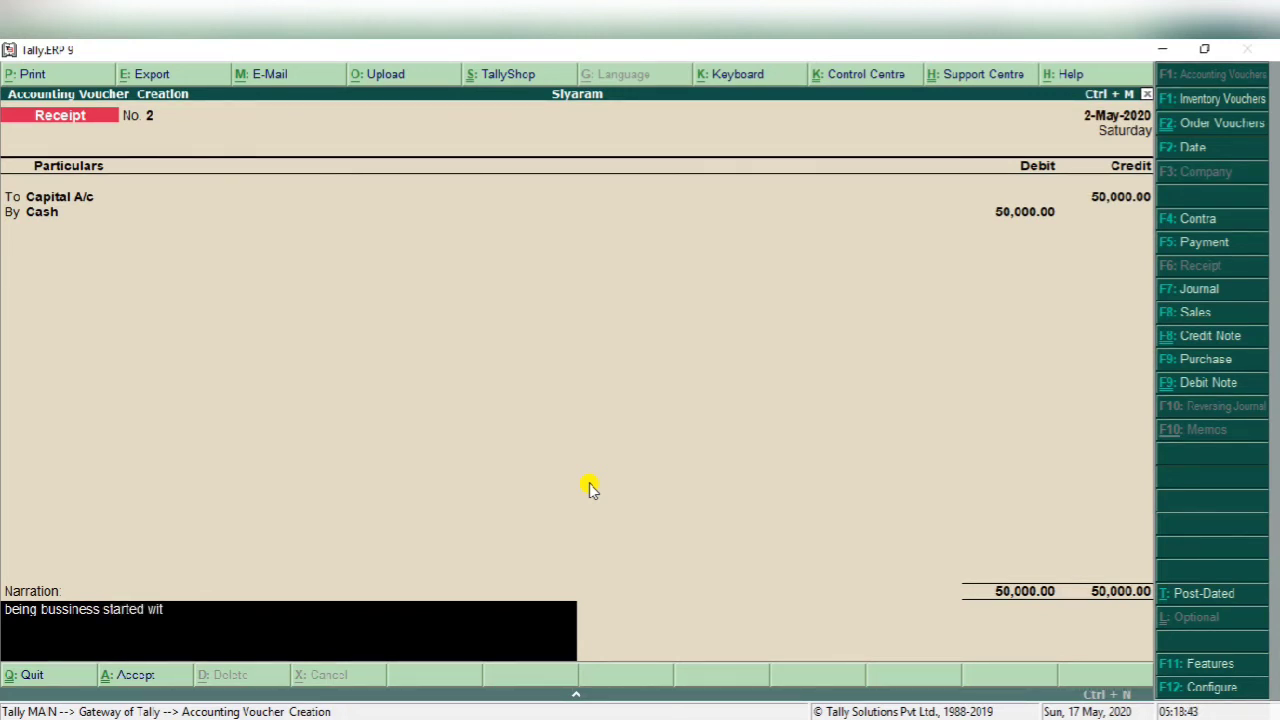
pyautogui.write('h cash.')
pyautogui.press('Return')
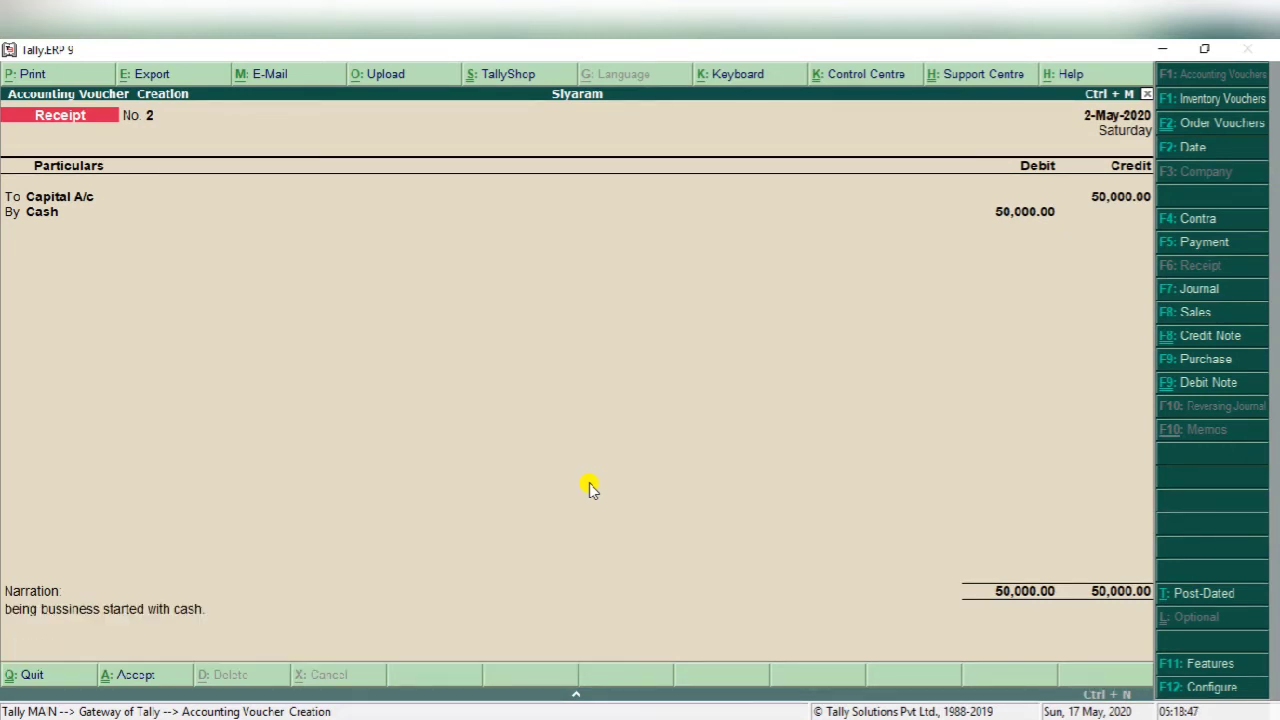
pyautogui.press('Return')
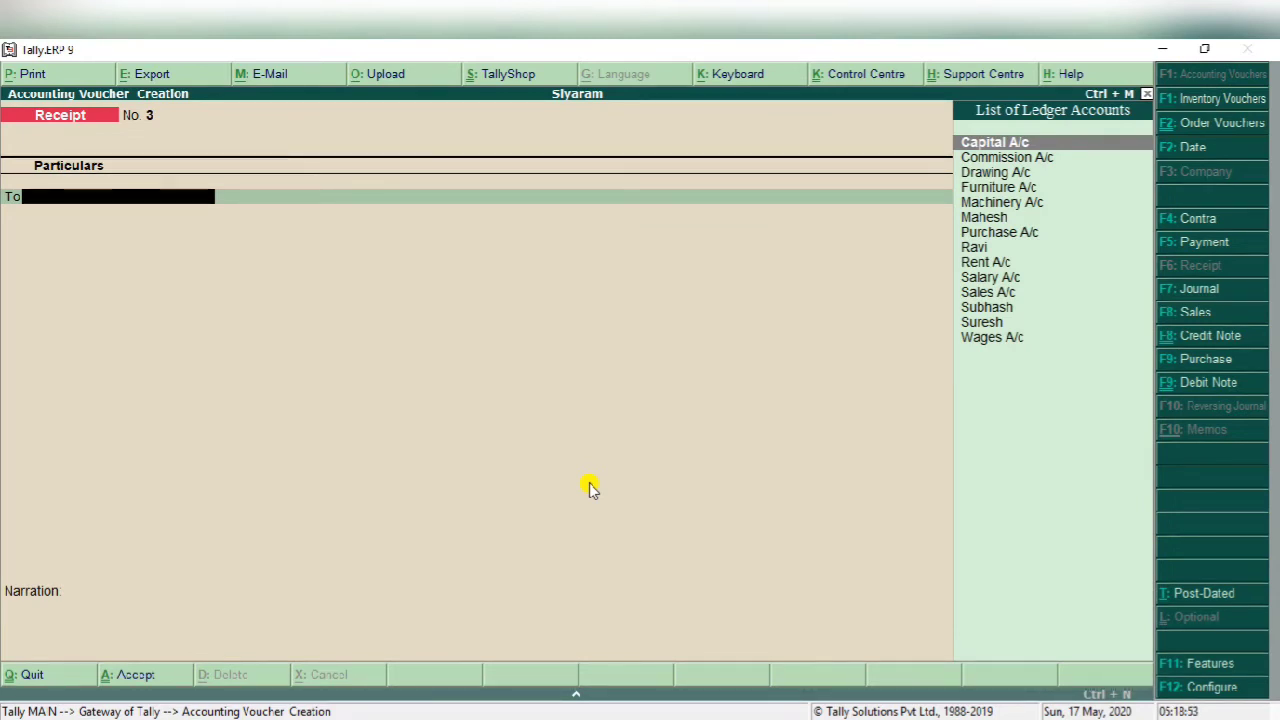
# Switch to the PowerPoint slide, examine the 02-MAY-2020 purchase entry, and return to Tally.
pyautogui.moveTo(594, 716)
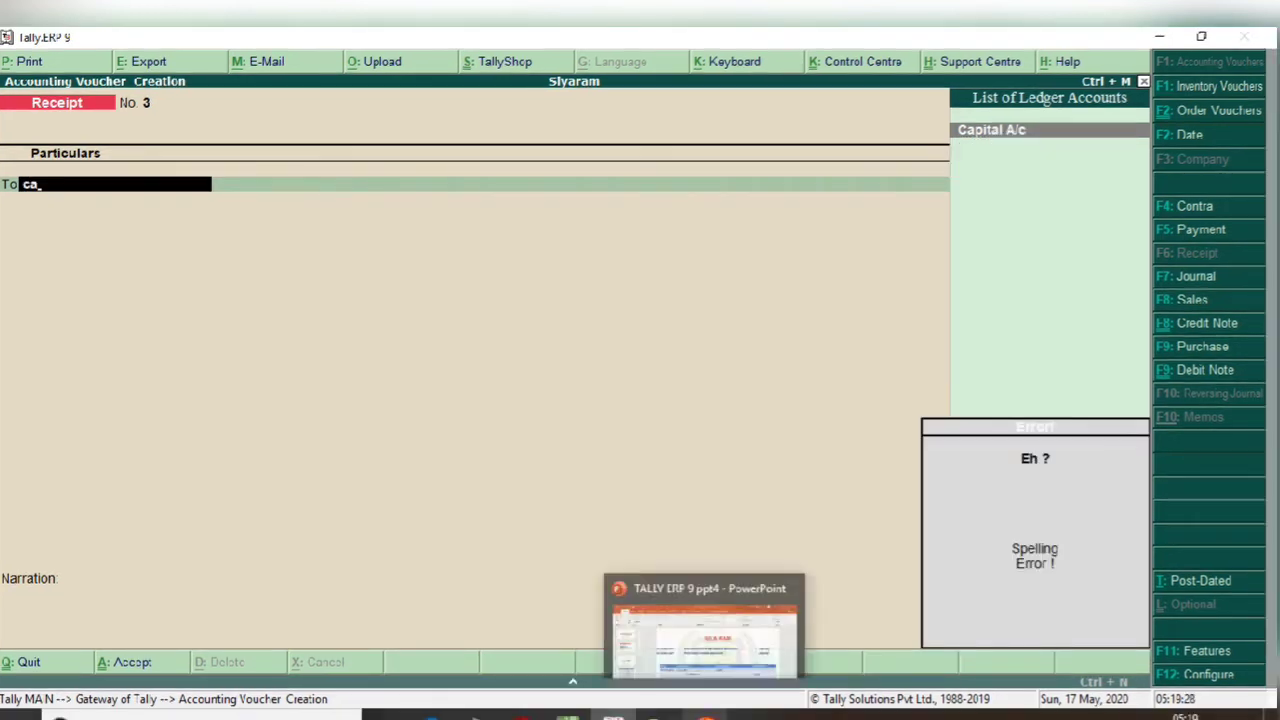
pyautogui.click(706, 716)
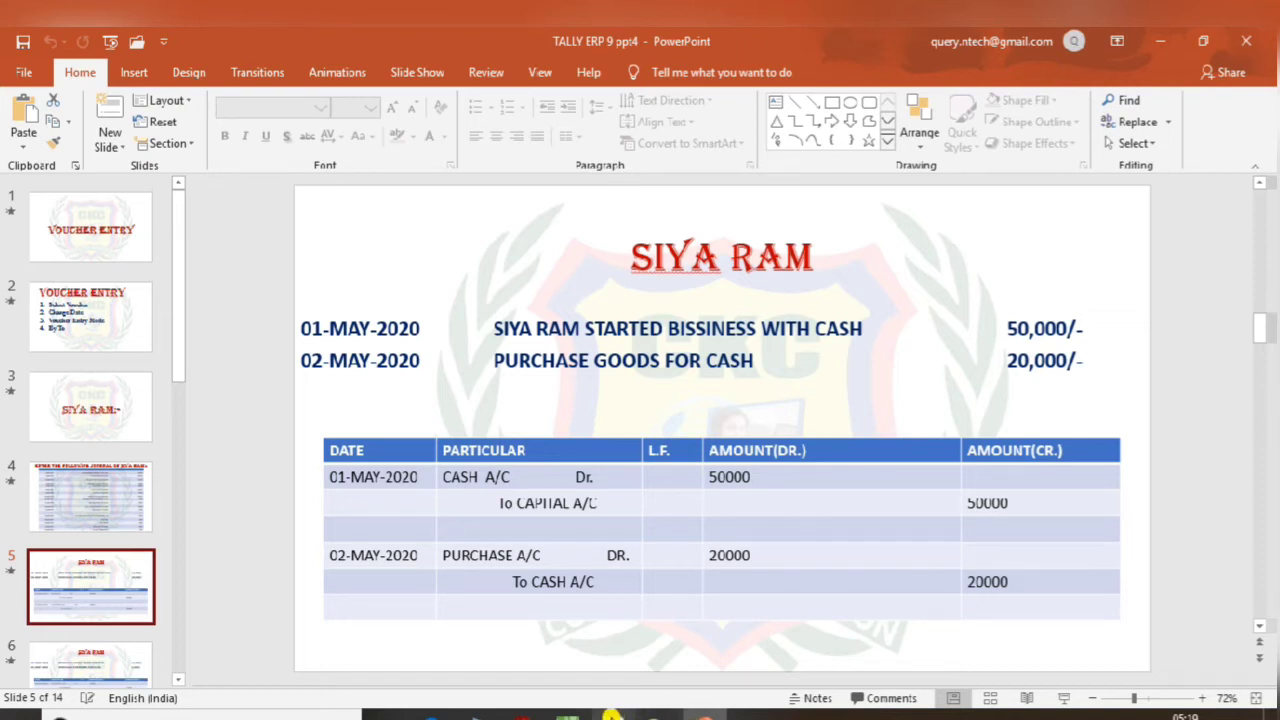
pyautogui.click(613, 713)
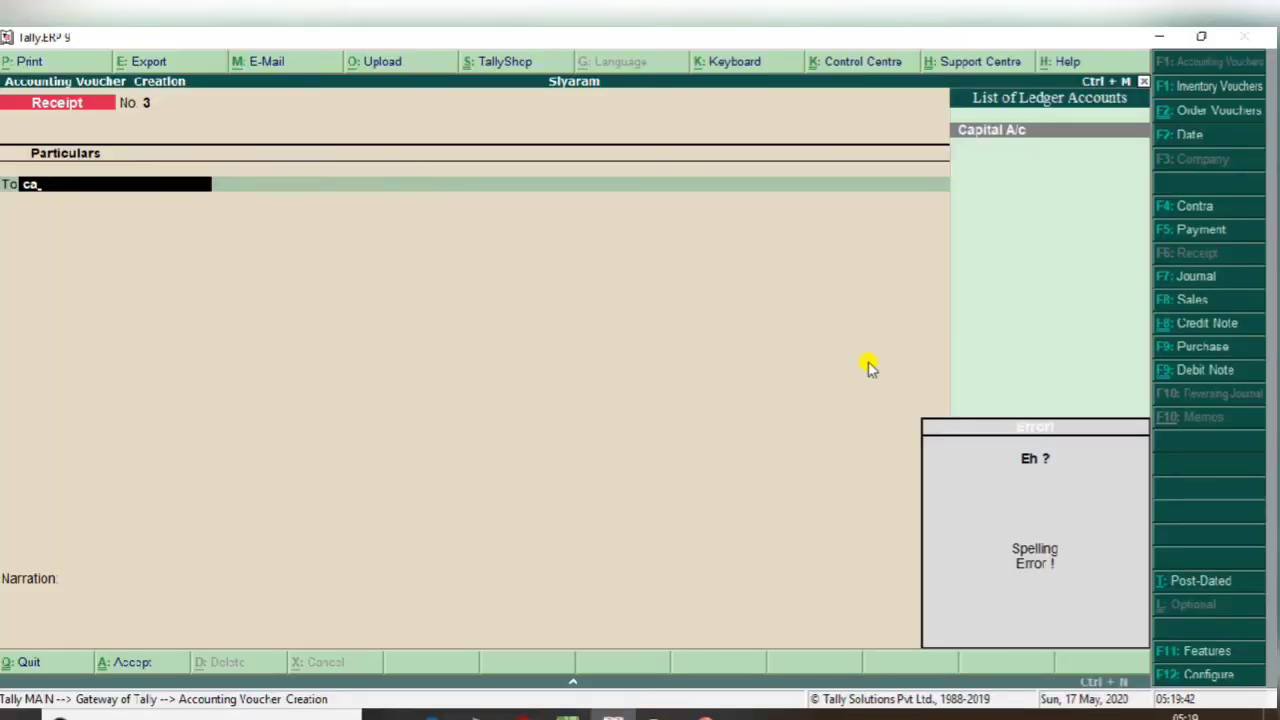
# Start a purchase voucher in voucher mode dated 2-May-2020, leaving the supplier invoice number and date blank.
pyautogui.click(1205, 347)
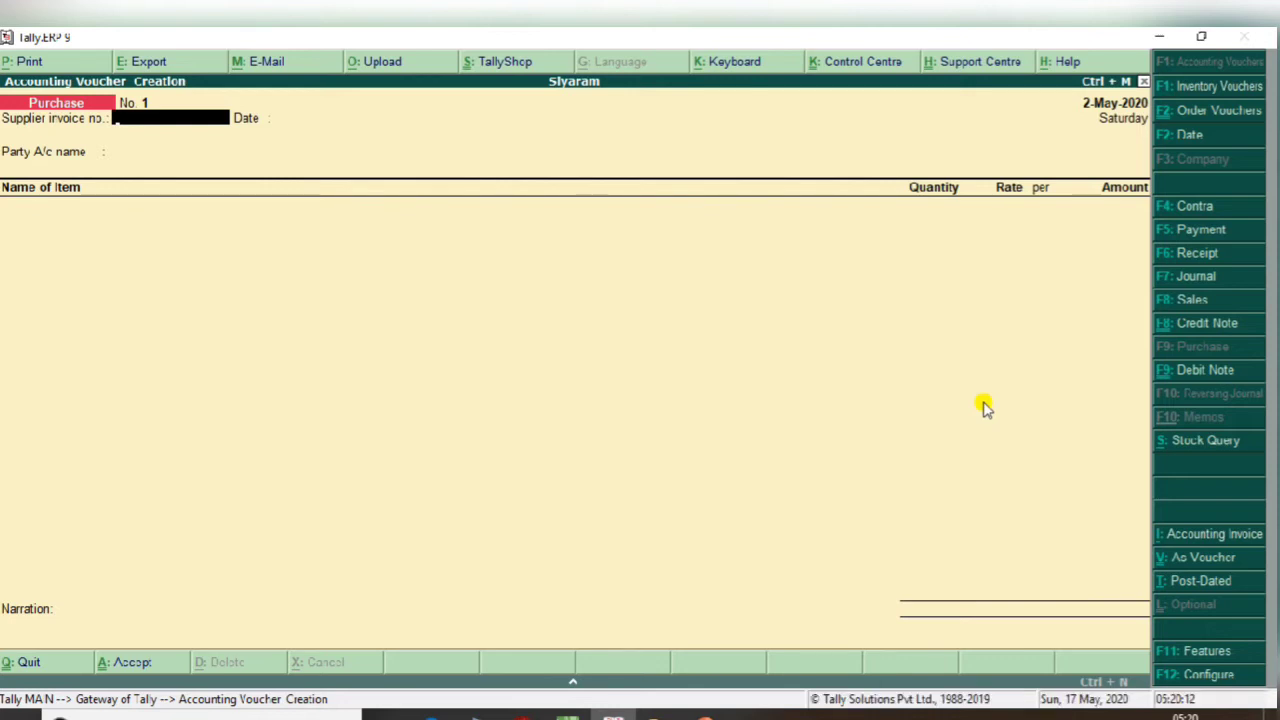
pyautogui.hotkey('ctrl', 'v')
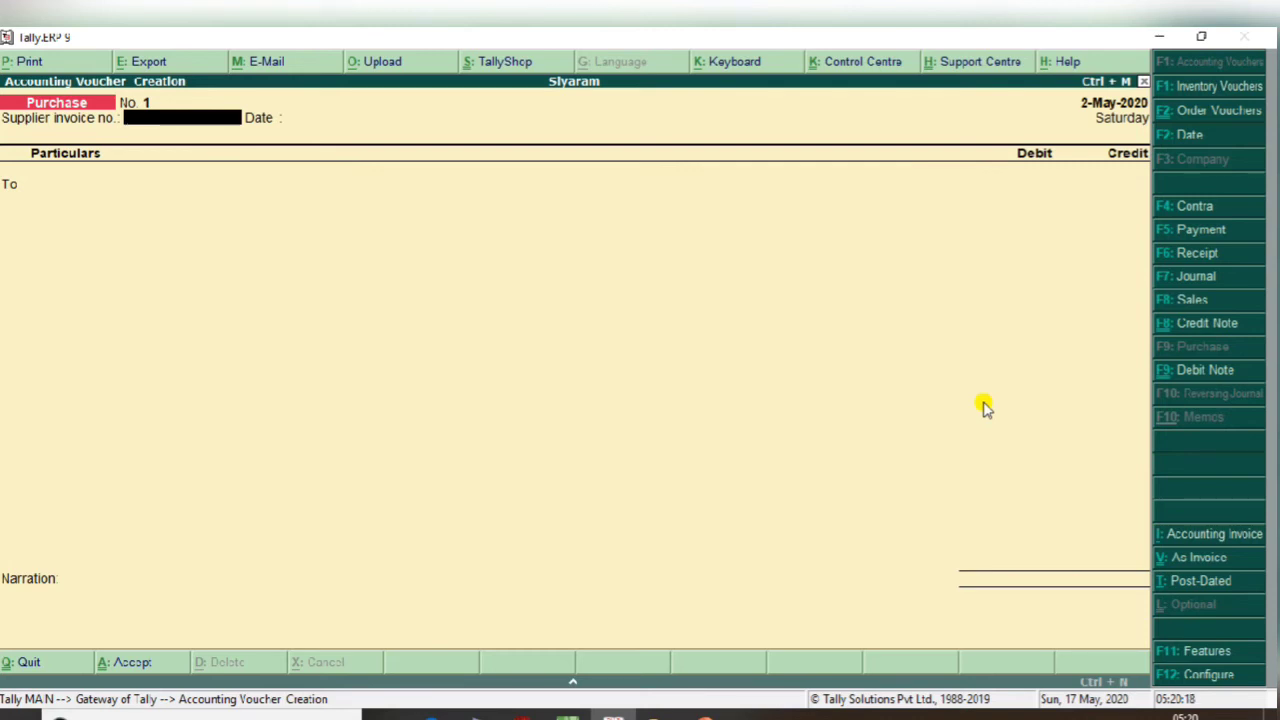
pyautogui.press('F2')
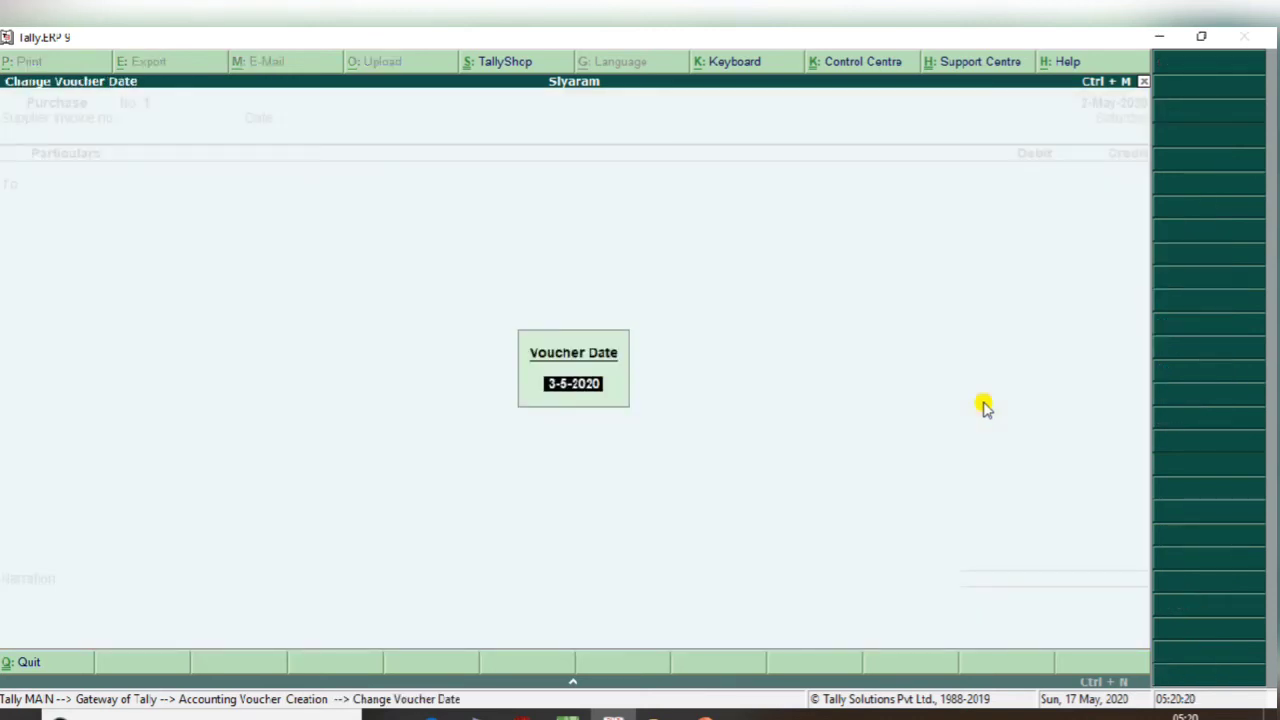
pyautogui.write('25')
pyautogui.press('Return')
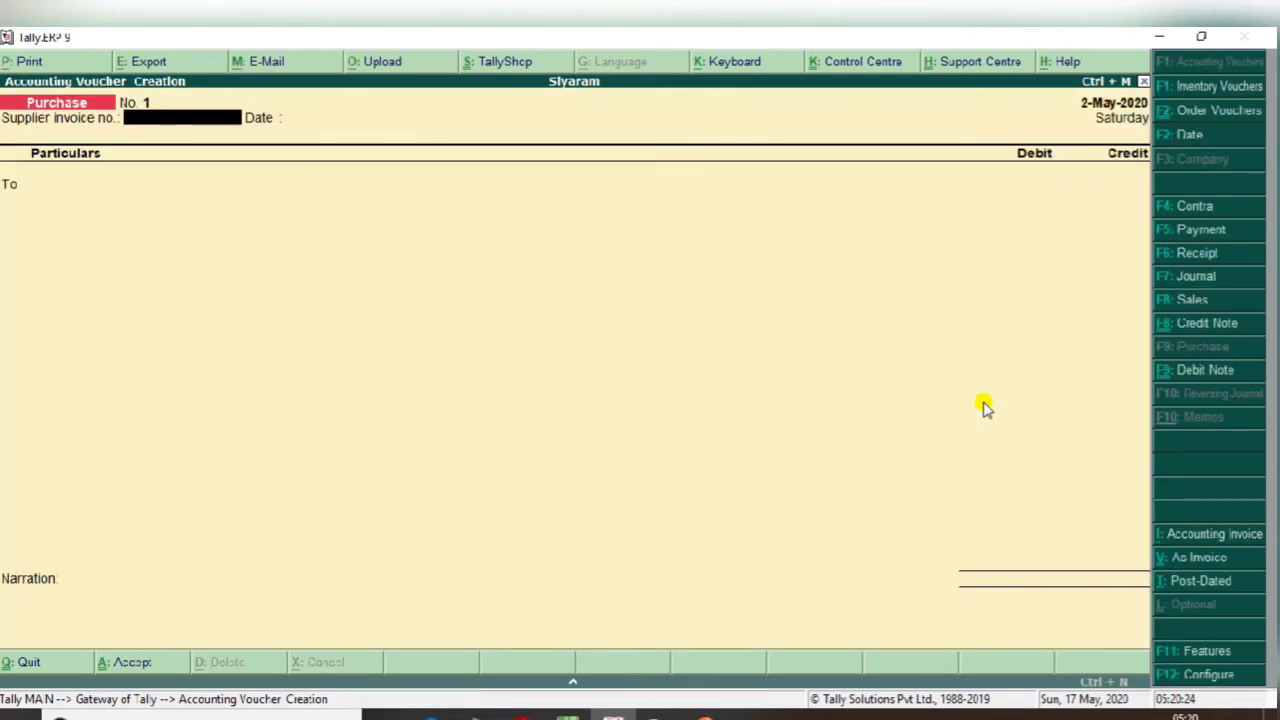
pyautogui.press('Return')
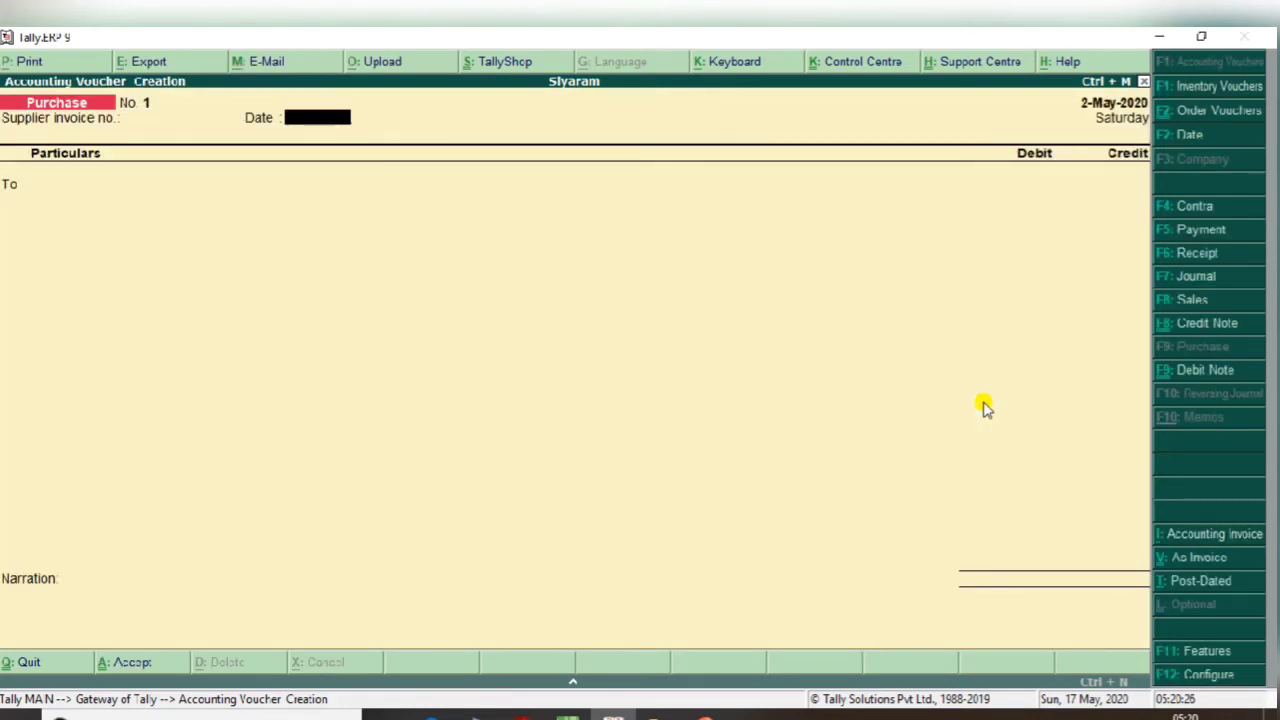
pyautogui.press('Return')
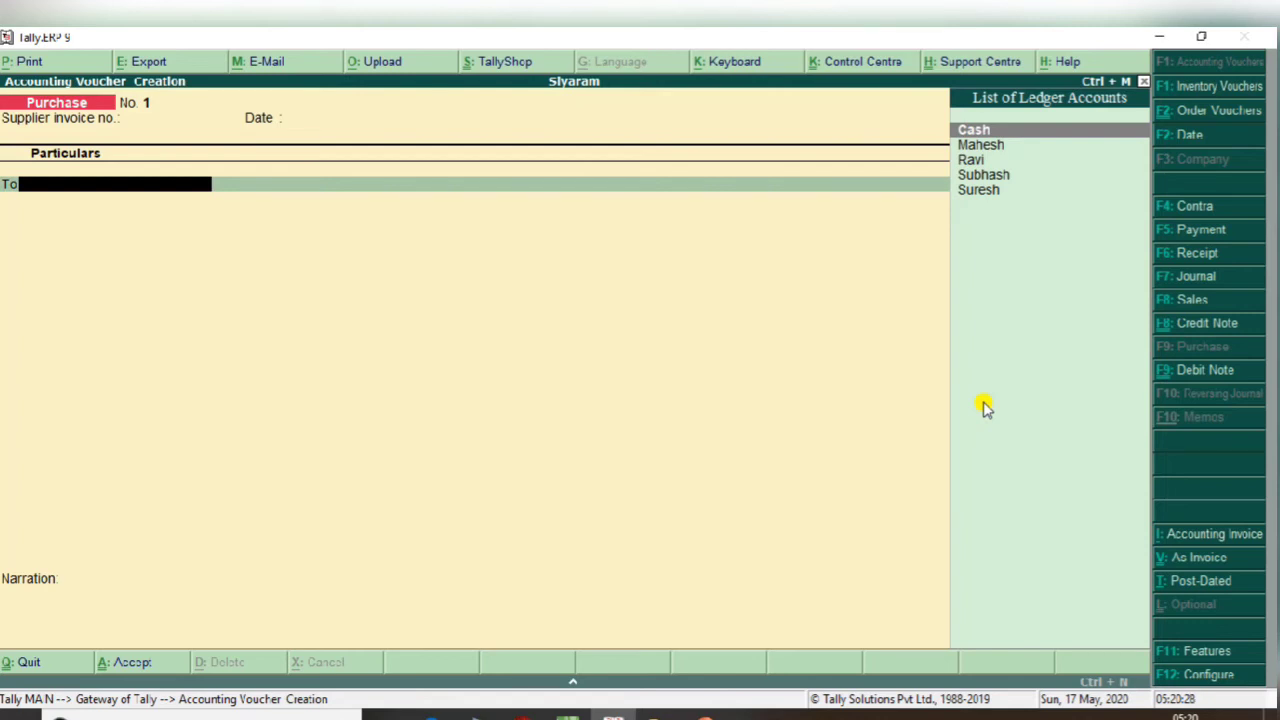
# Credit Cash with 20000 in the purchase voucher, keeping the default supplier details, and debit Purchase A/c with the same amount.
pyautogui.write('Cash')
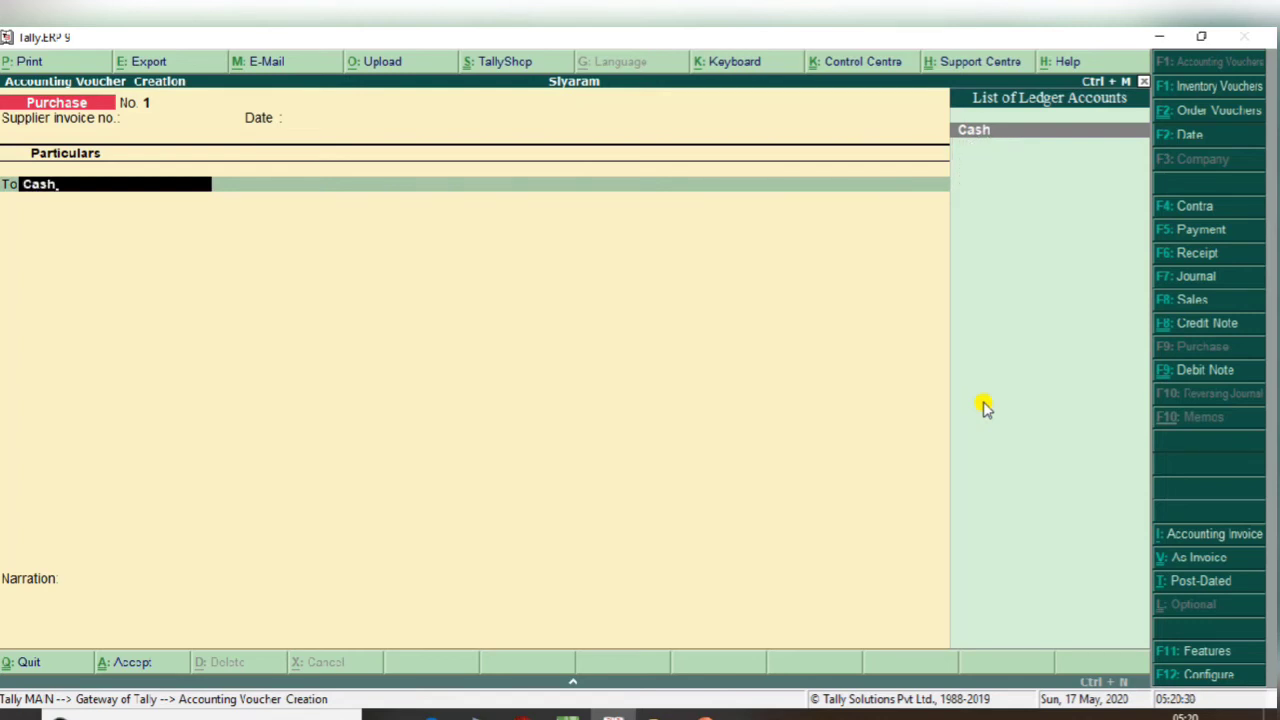
pyautogui.press('Return')
pyautogui.press('Return')
pyautogui.press('Return')
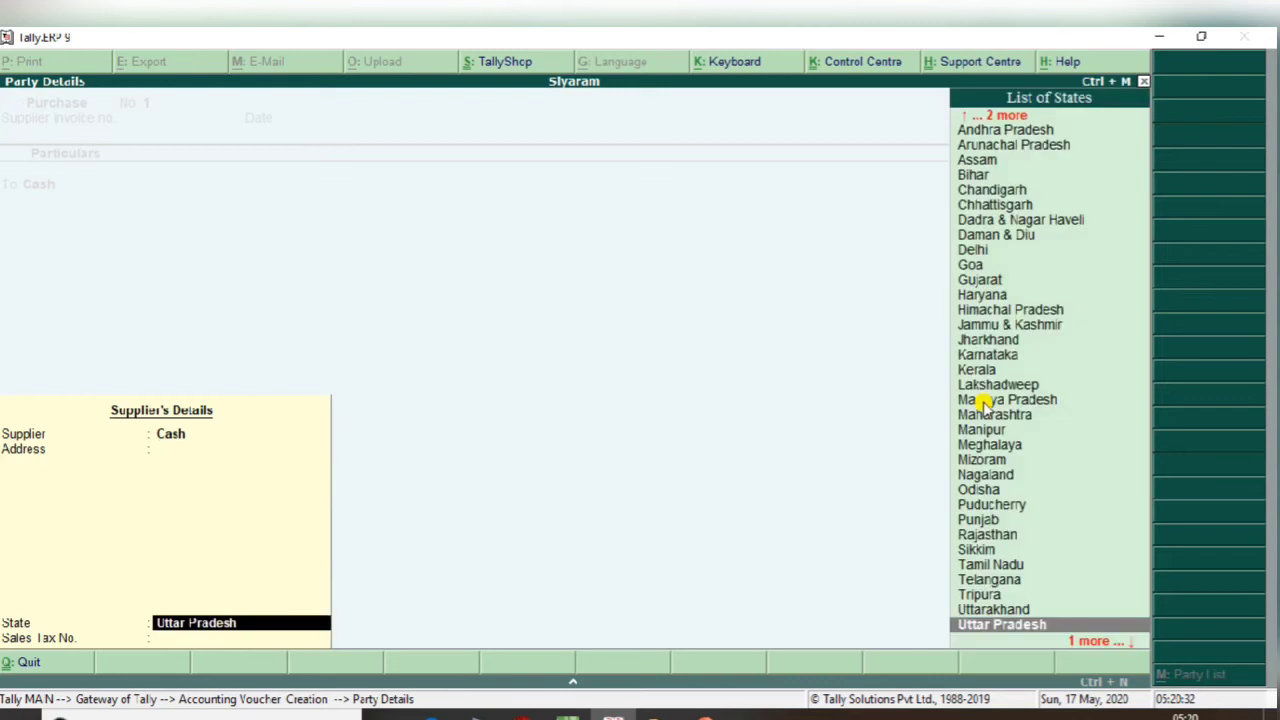
pyautogui.press('Return')
pyautogui.press('Return')
pyautogui.write('20000')
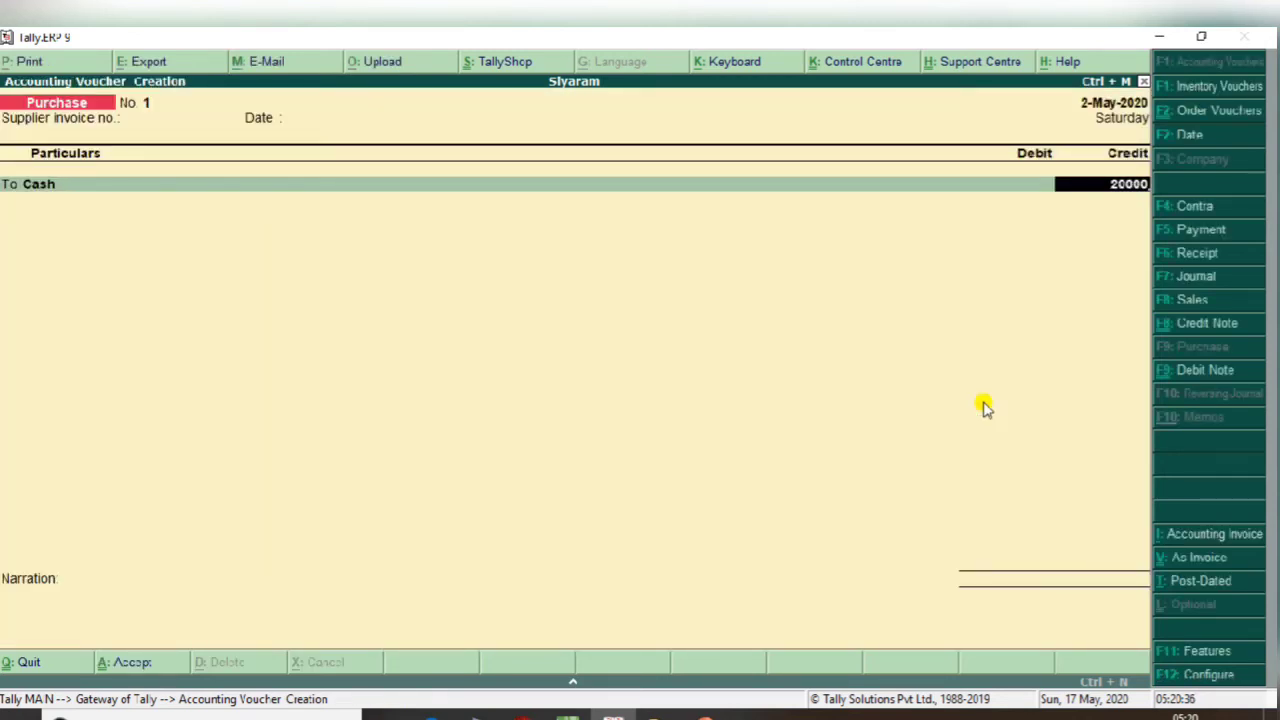
pyautogui.press('Return')
pyautogui.press('Return')
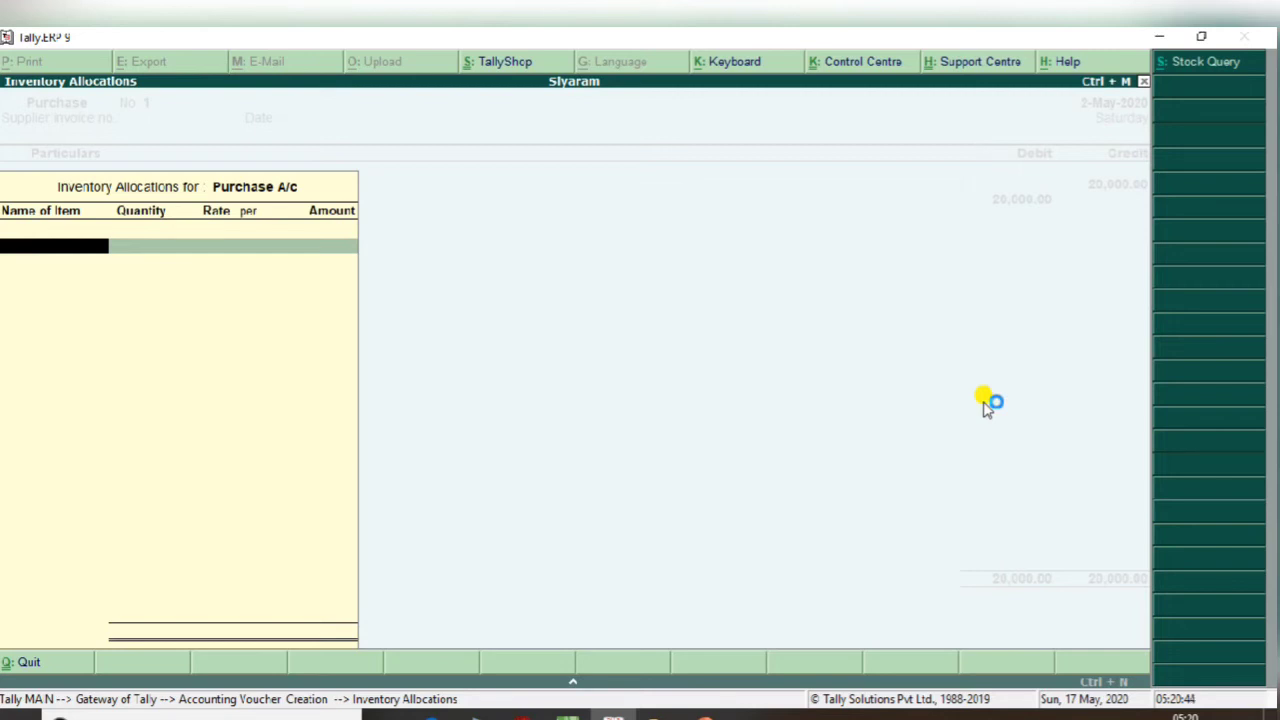
# Leave the inventory allocations and alter the Purchase A/c ledger from the voucher, setting "Inventory values are affected" to No.
pyautogui.press('BackSpace')
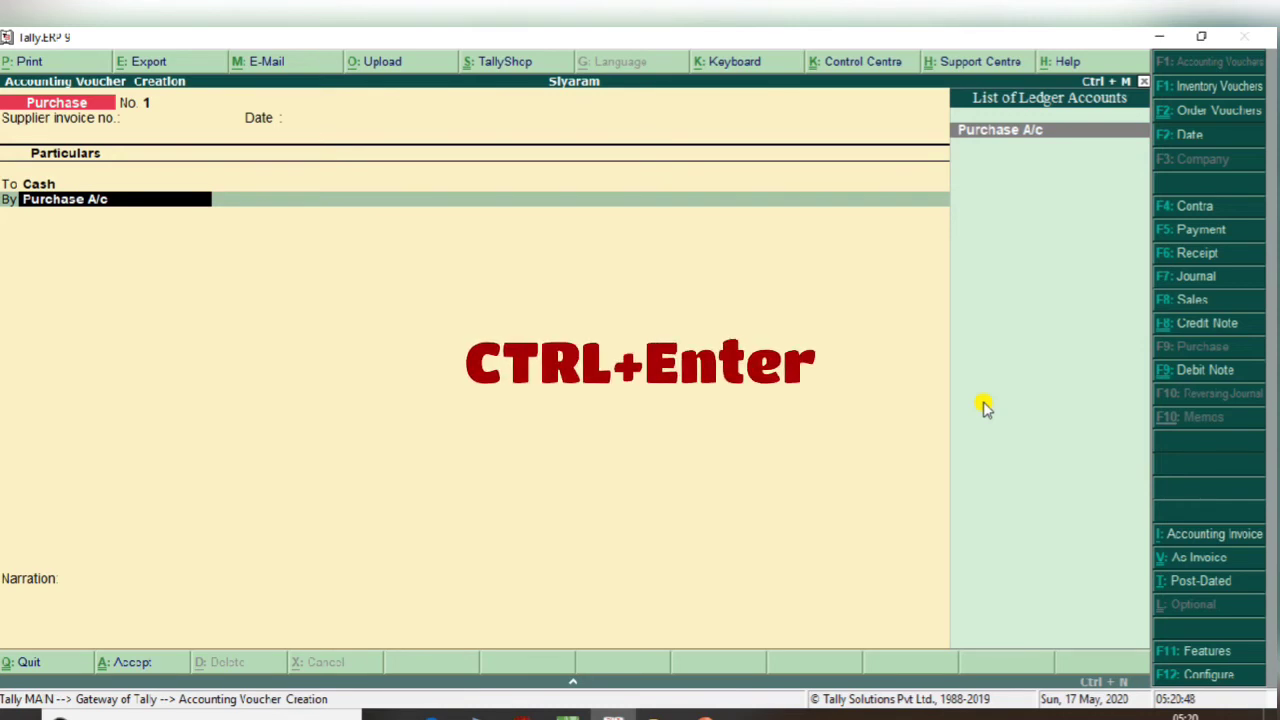
pyautogui.hotkey('ctrl', 'Return')
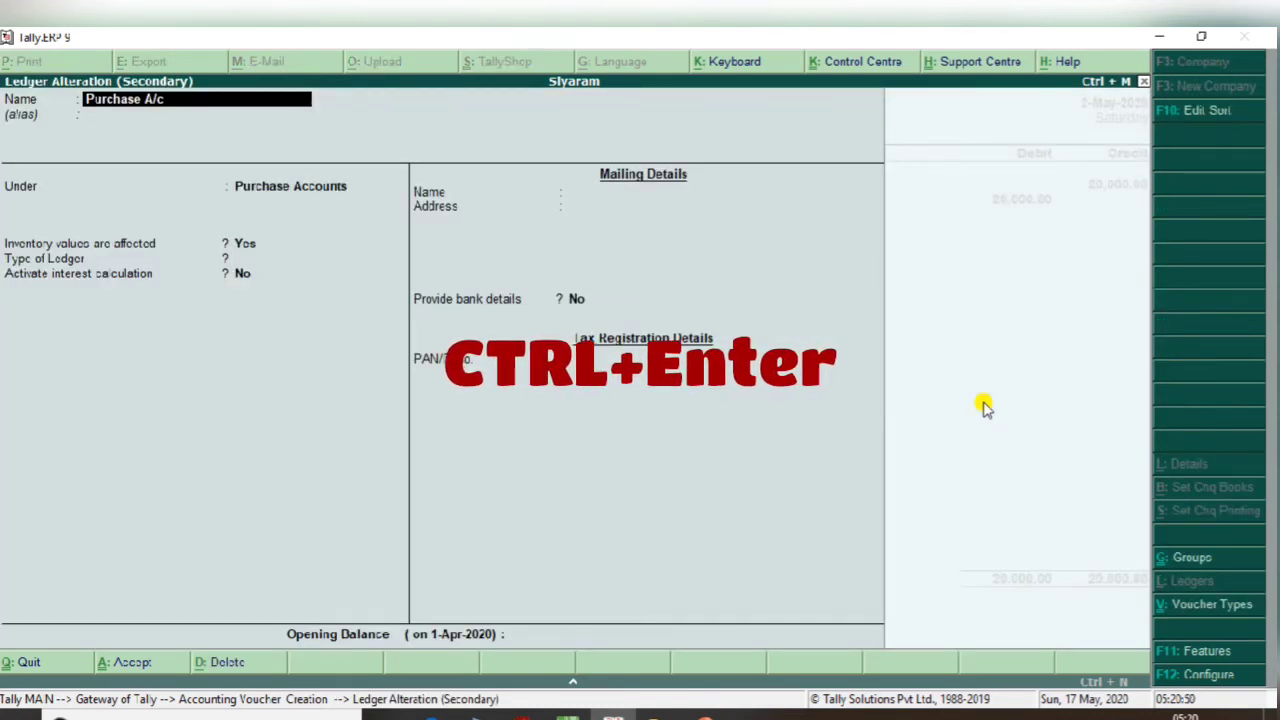
pyautogui.press('Return')
pyautogui.press('Return')
pyautogui.press('Return')
pyautogui.press('Return')
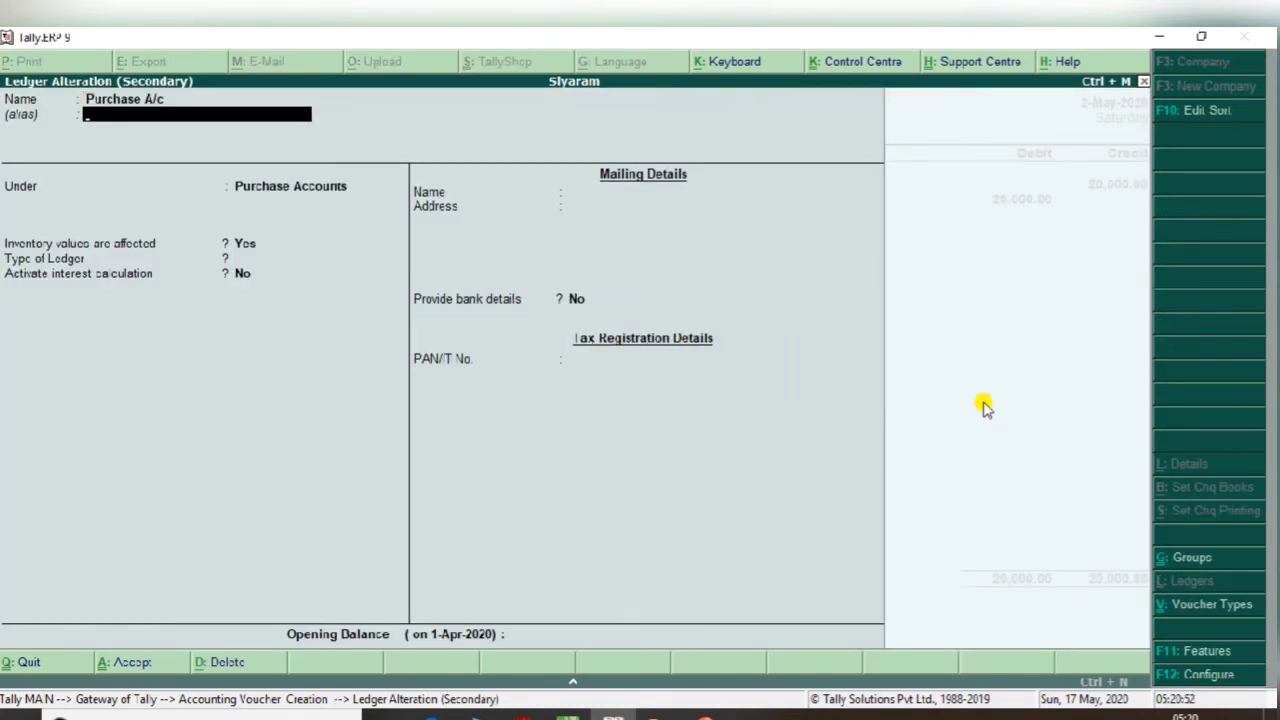
pyautogui.press('BackSpace')
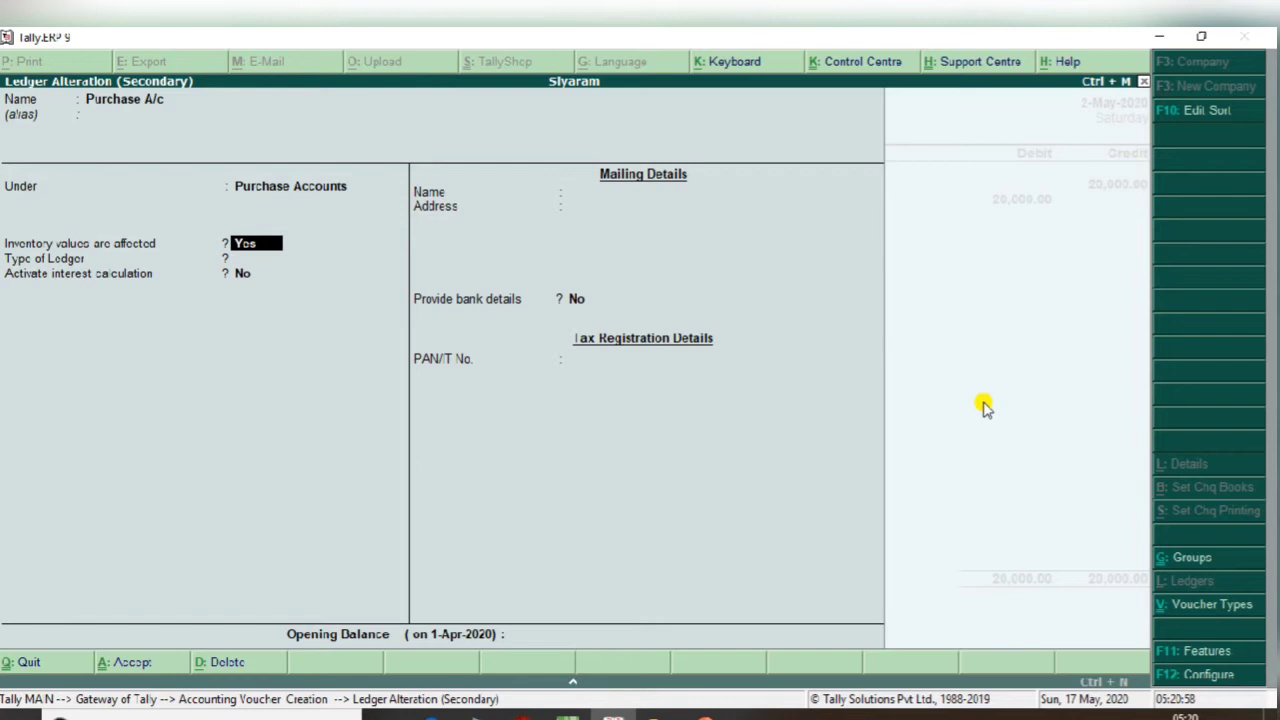
pyautogui.press('n')
pyautogui.press('Return')
pyautogui.press('Return')
pyautogui.press('Return')
pyautogui.press('Return')
pyautogui.press('Return')
pyautogui.press('Return')
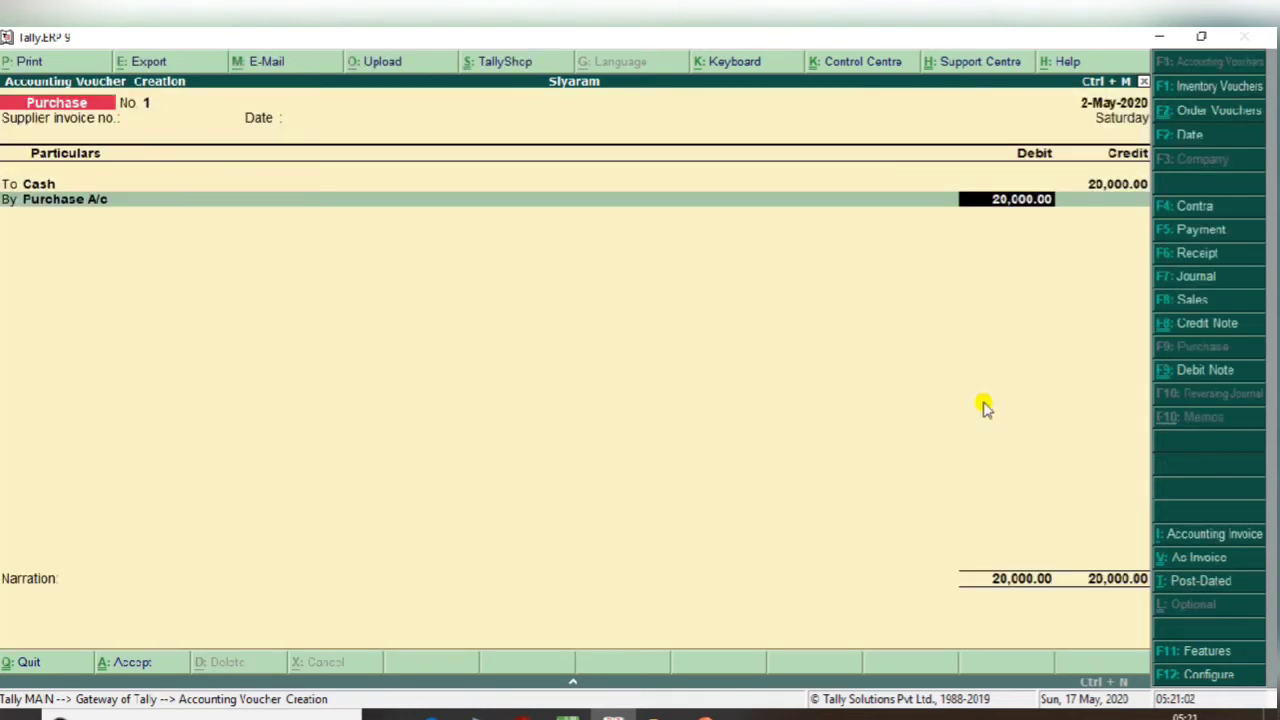
# Accept the 20,000 debit to Purchase A/c and save the purchase voucher with the narration left blank.
pyautogui.press('Return')
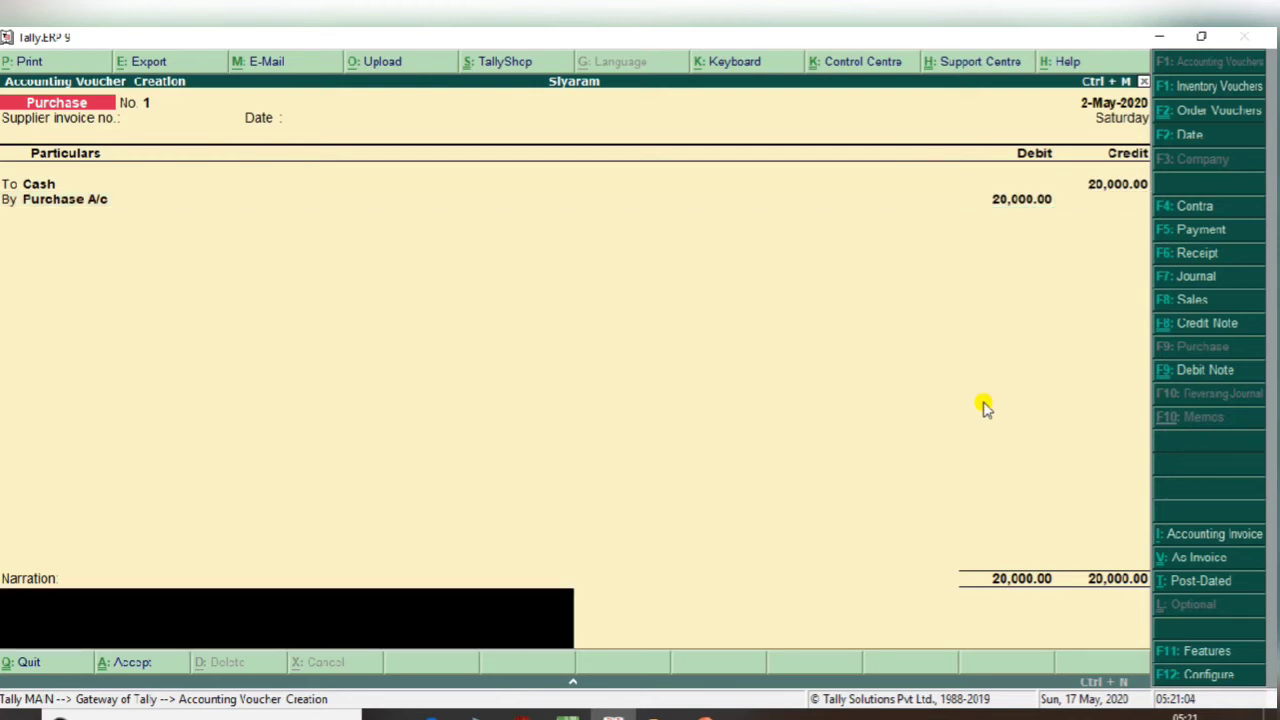
pyautogui.press('Return')
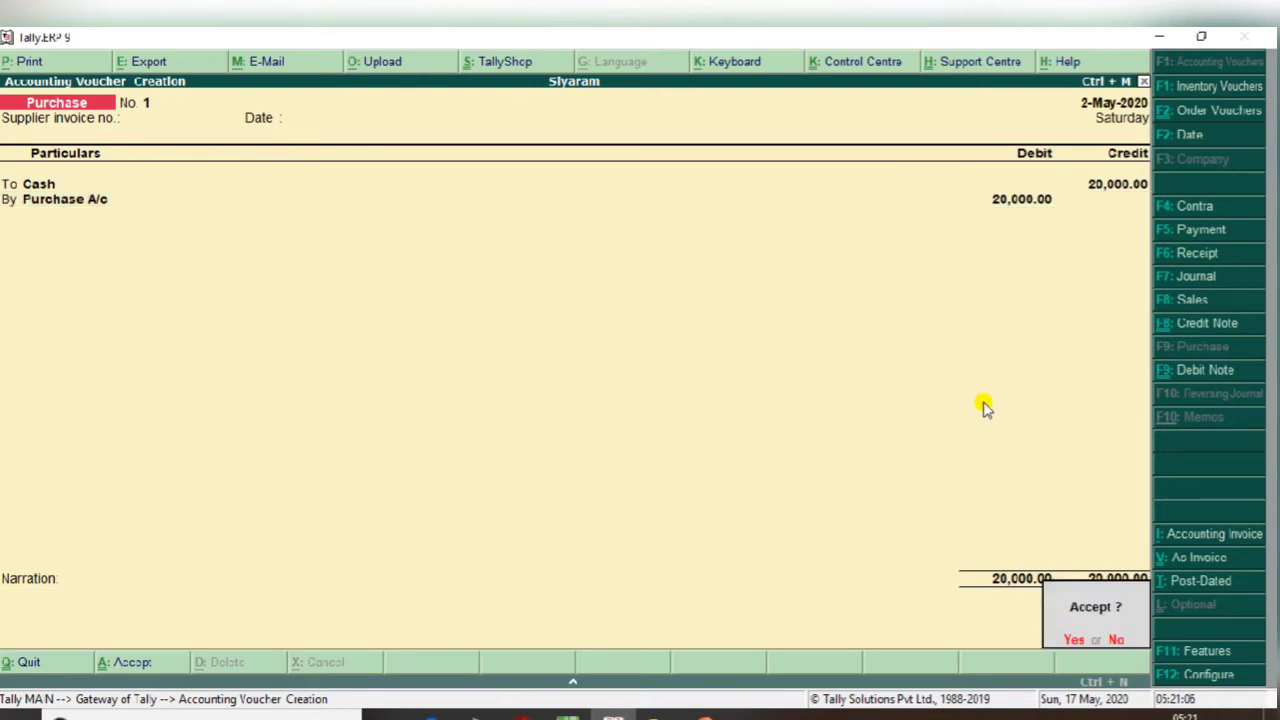
pyautogui.press('Return')
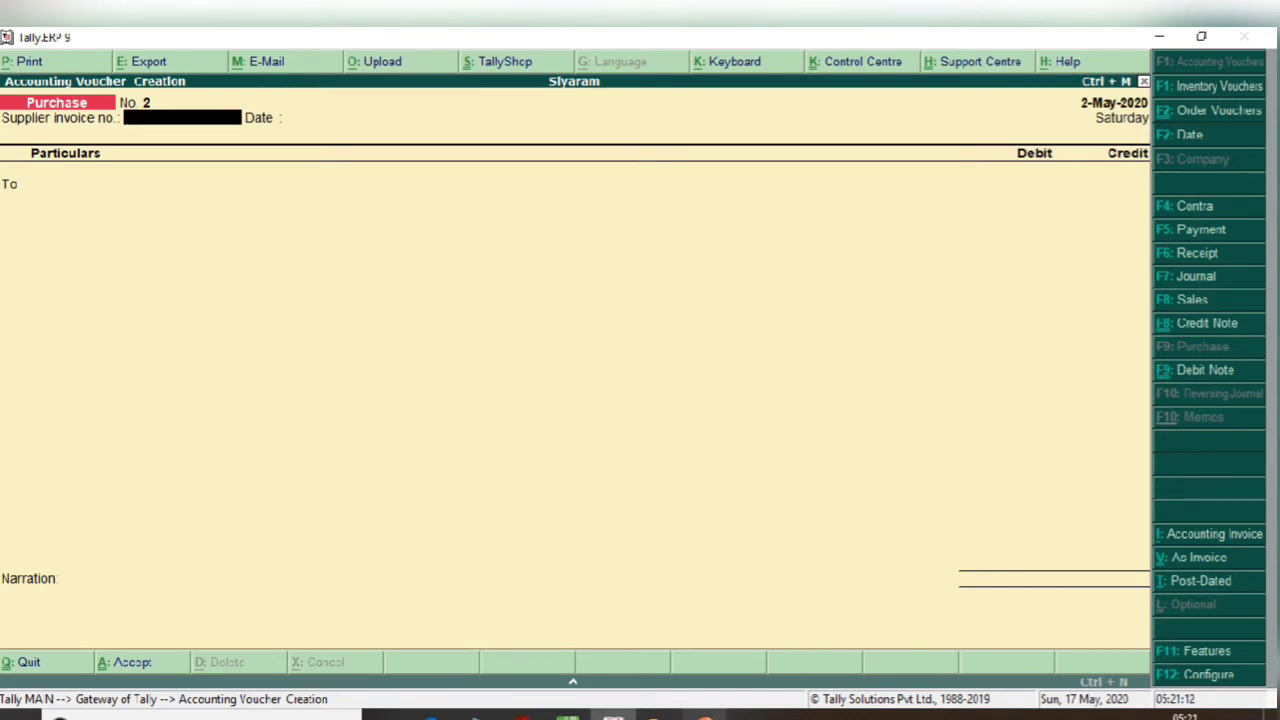
# Switch to PowerPoint, examine the 04-MAY-2020 credit purchase entry on slide 6, and return to Tally.
pyautogui.click(705, 717)
pyautogui.click(88, 668)
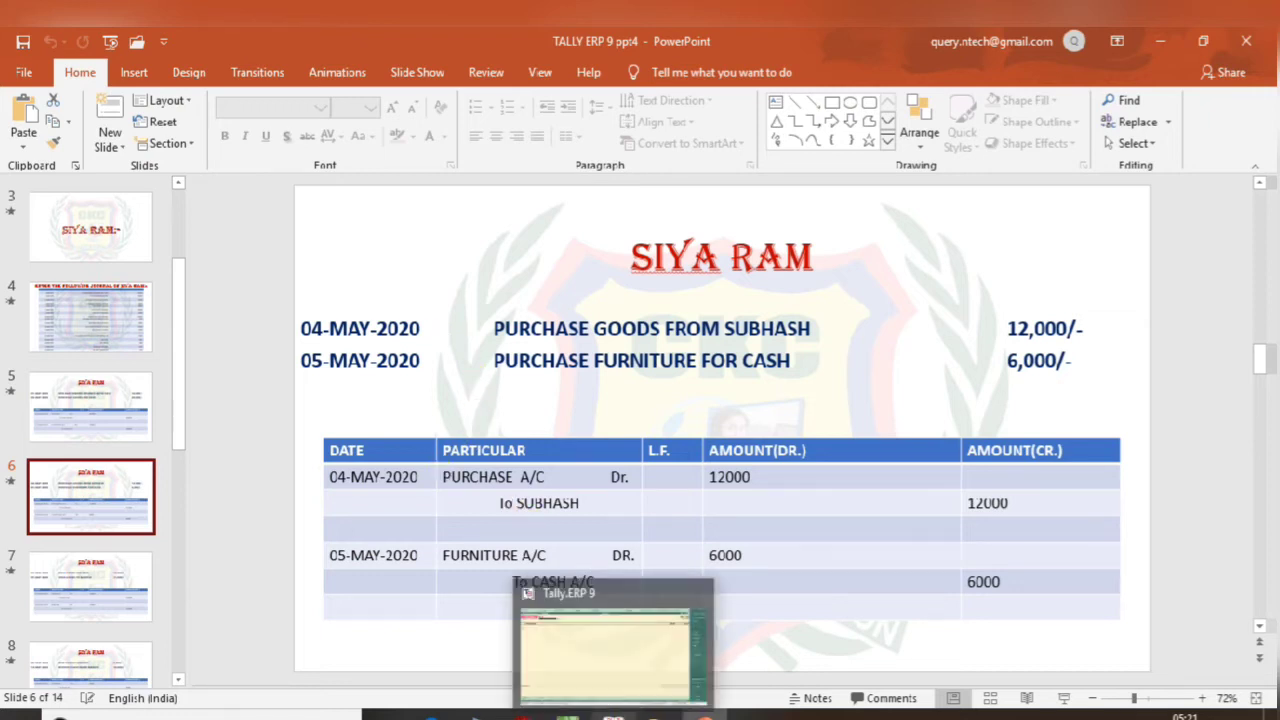
pyautogui.click(613, 712)
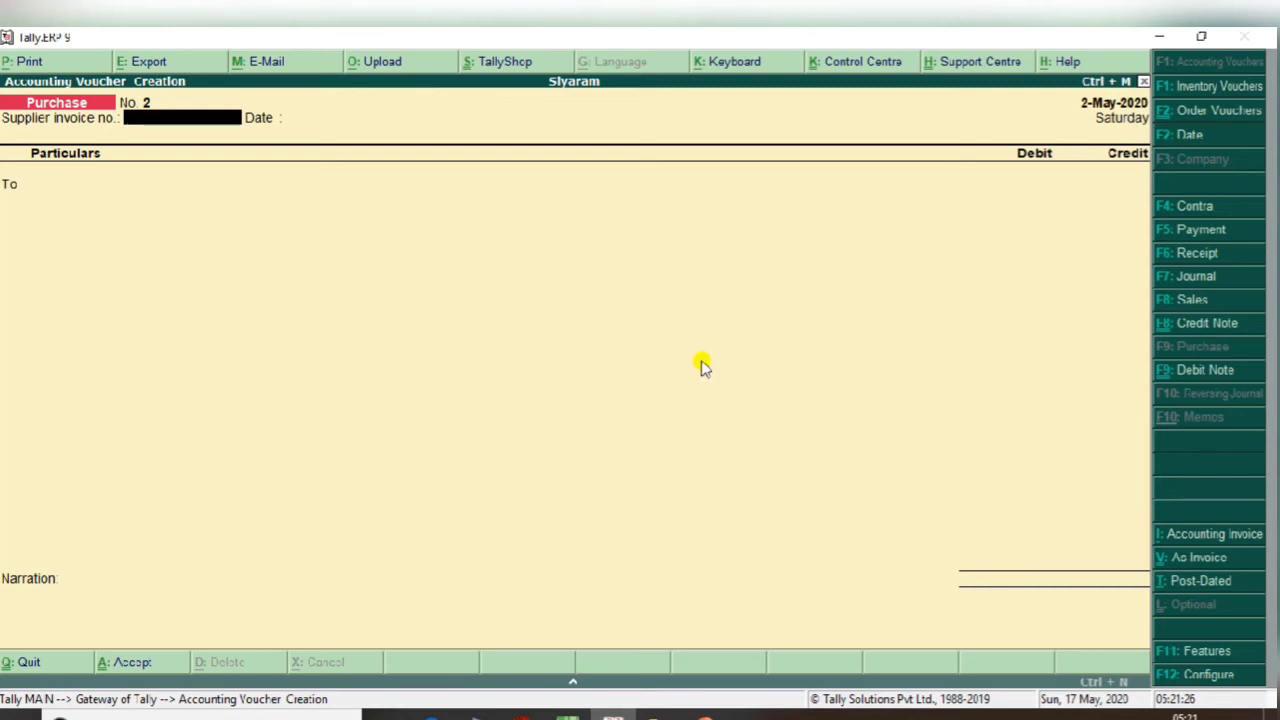
# Leave the supplier invoice number and date blank, recheck the slide, and credit the supplier's ledger from the 04-MAY-2020 entry with 12000.
pyautogui.press('Return')
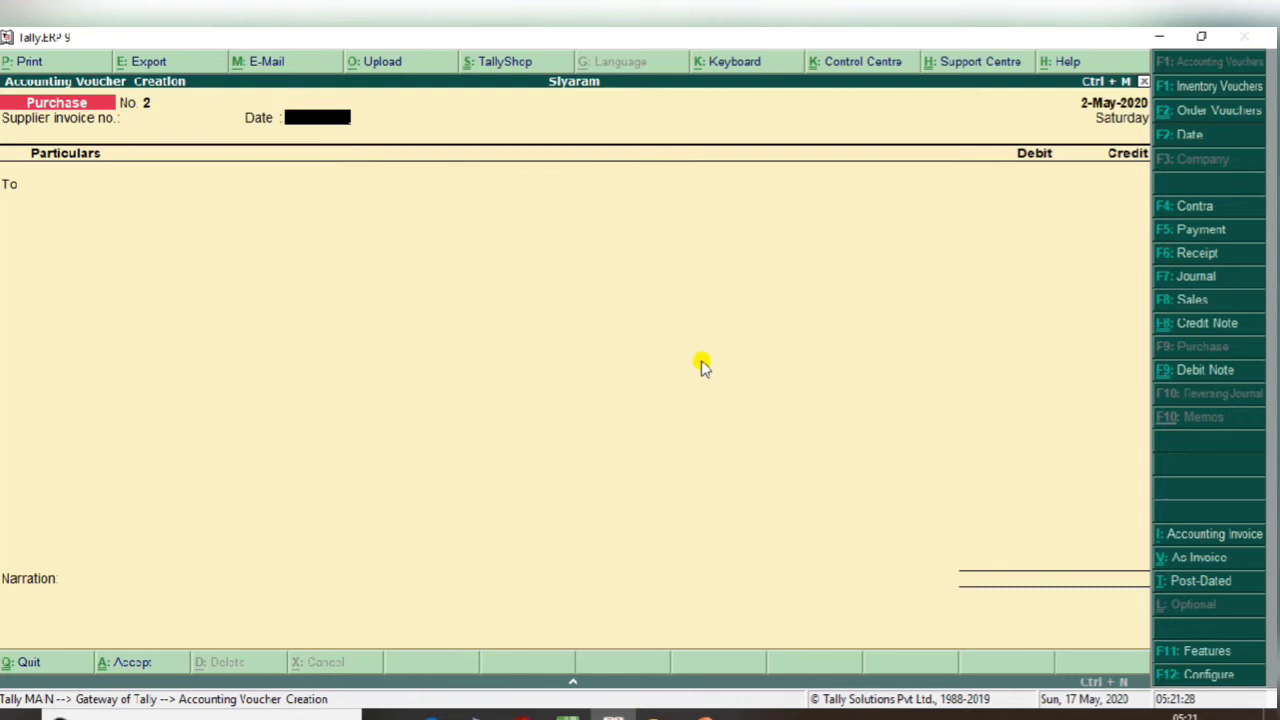
pyautogui.press('Return')
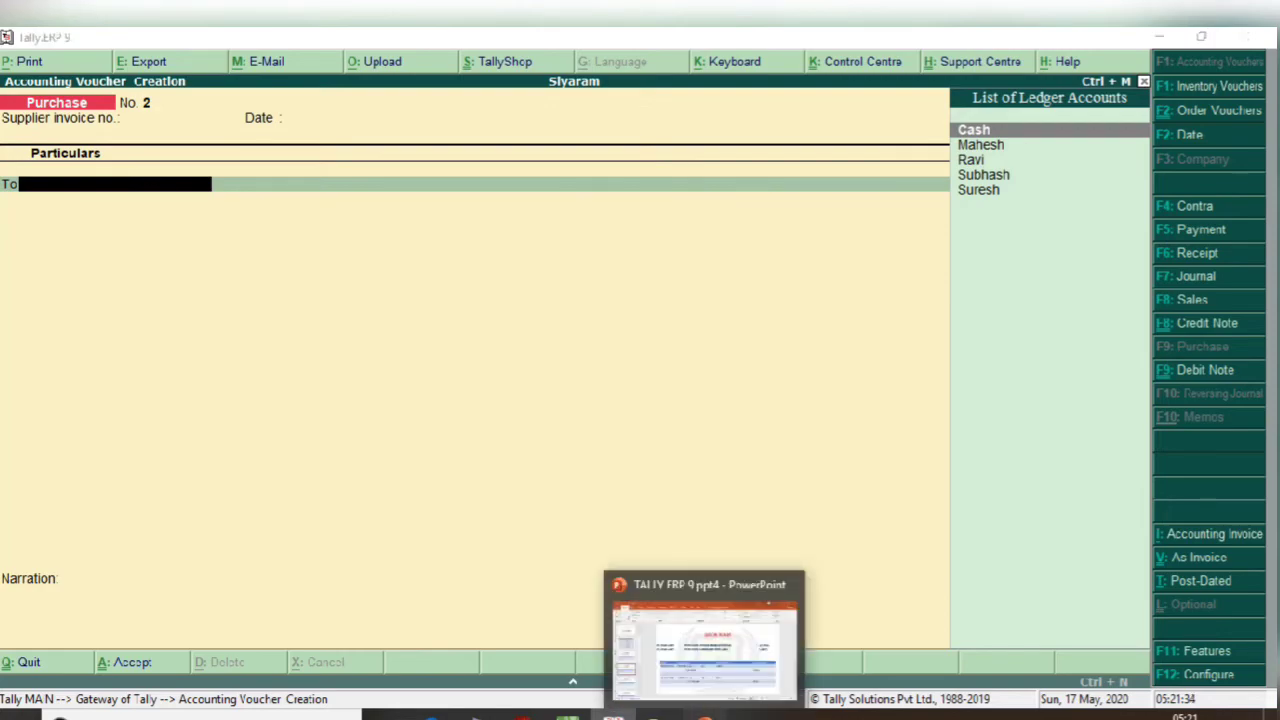
pyautogui.click(705, 712)
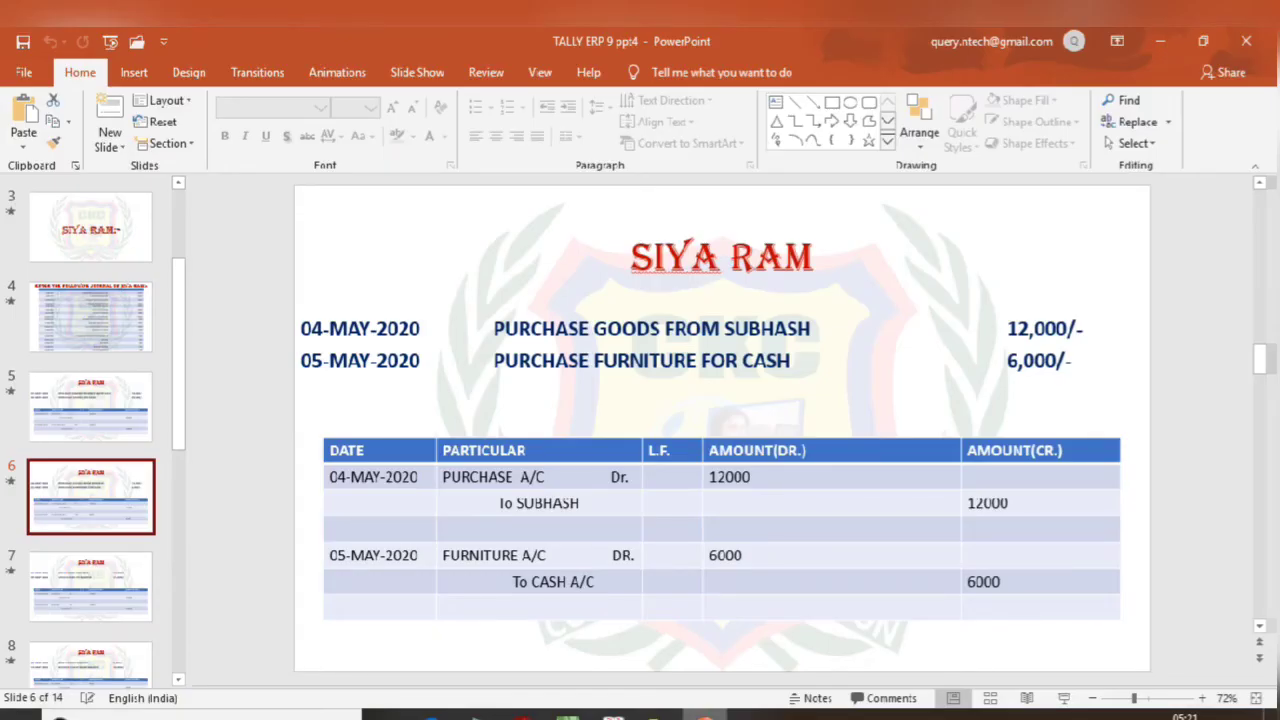
pyautogui.click(613, 713)
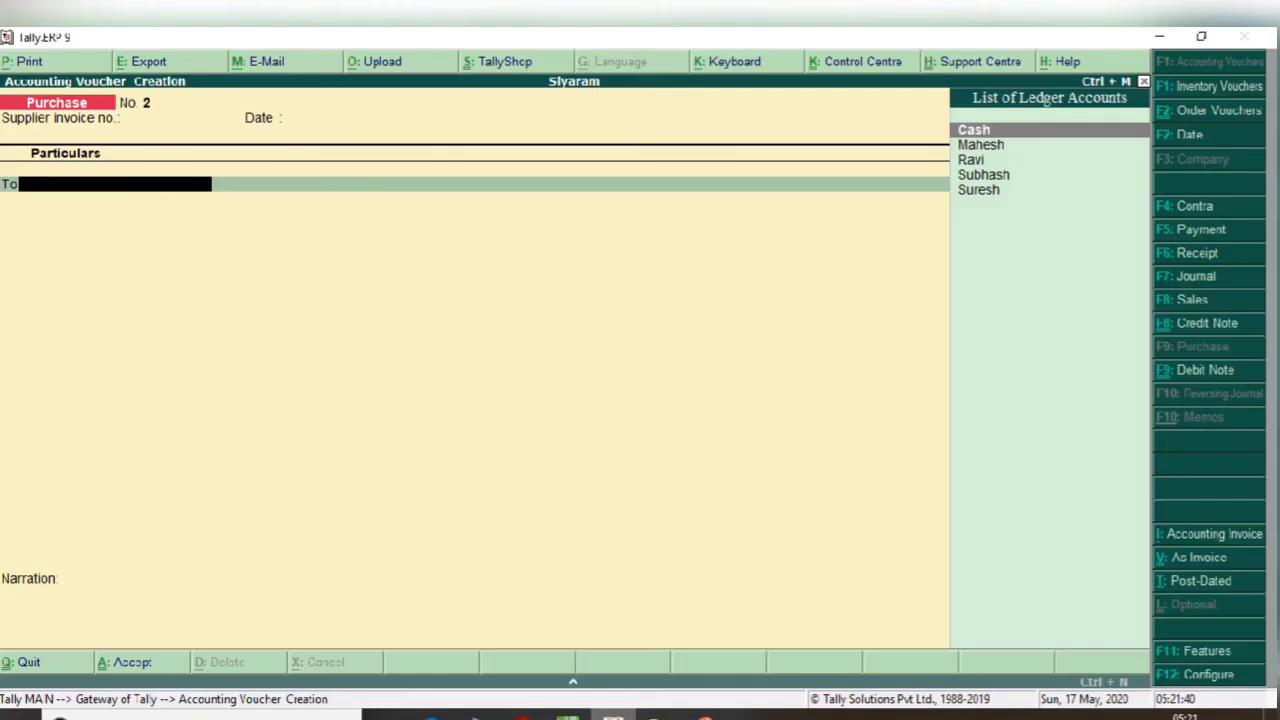
pyautogui.write('Sub')
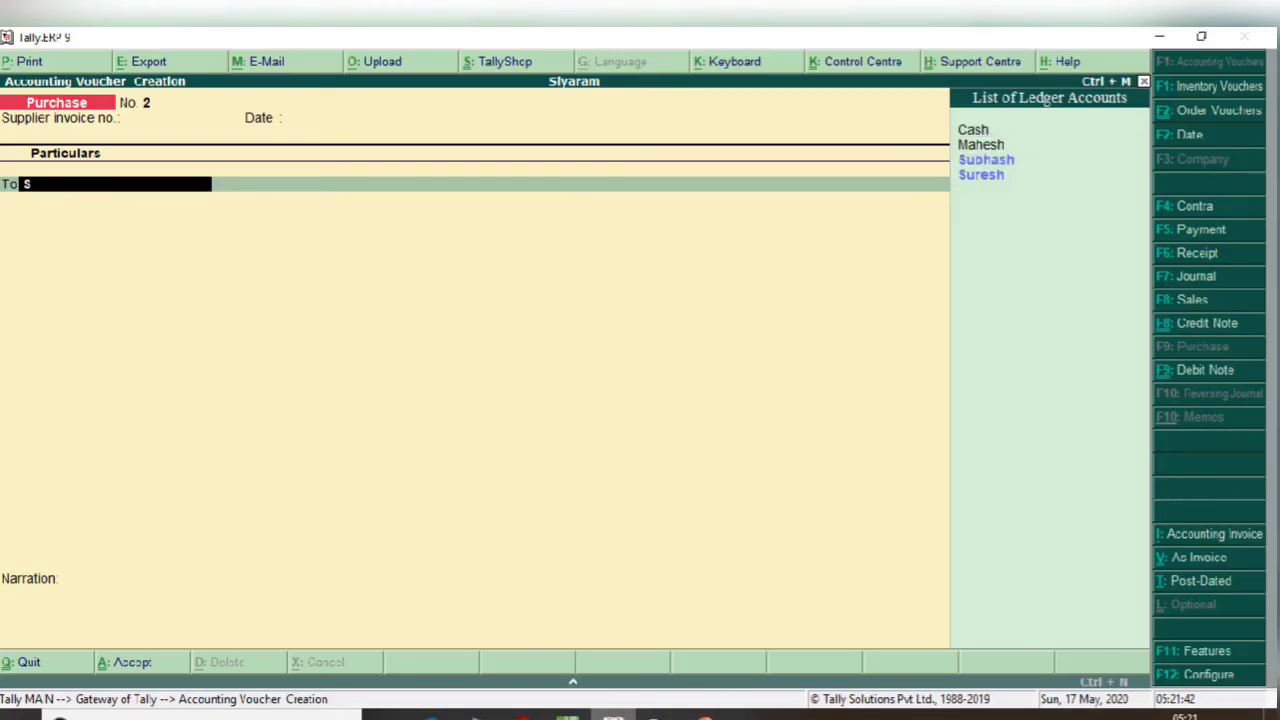
pyautogui.press('Return')
pyautogui.press('Return')
pyautogui.press('Return')
pyautogui.press('Return')
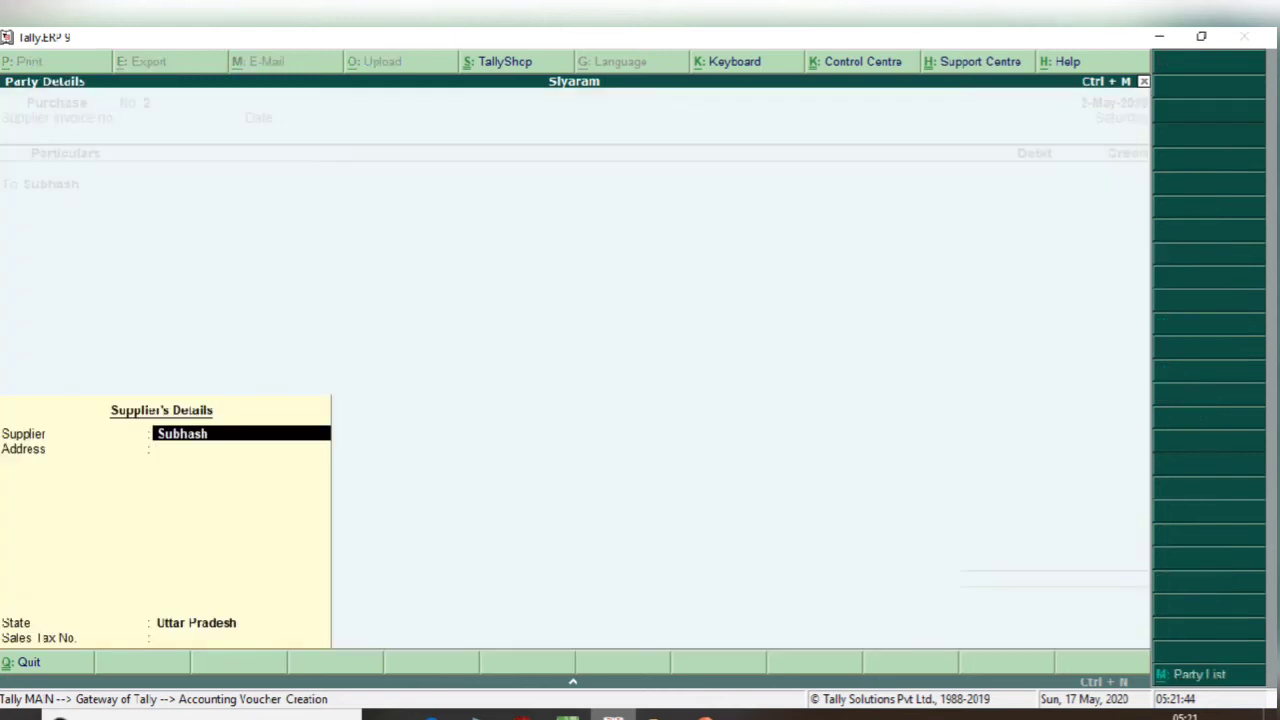
pyautogui.press('Return')
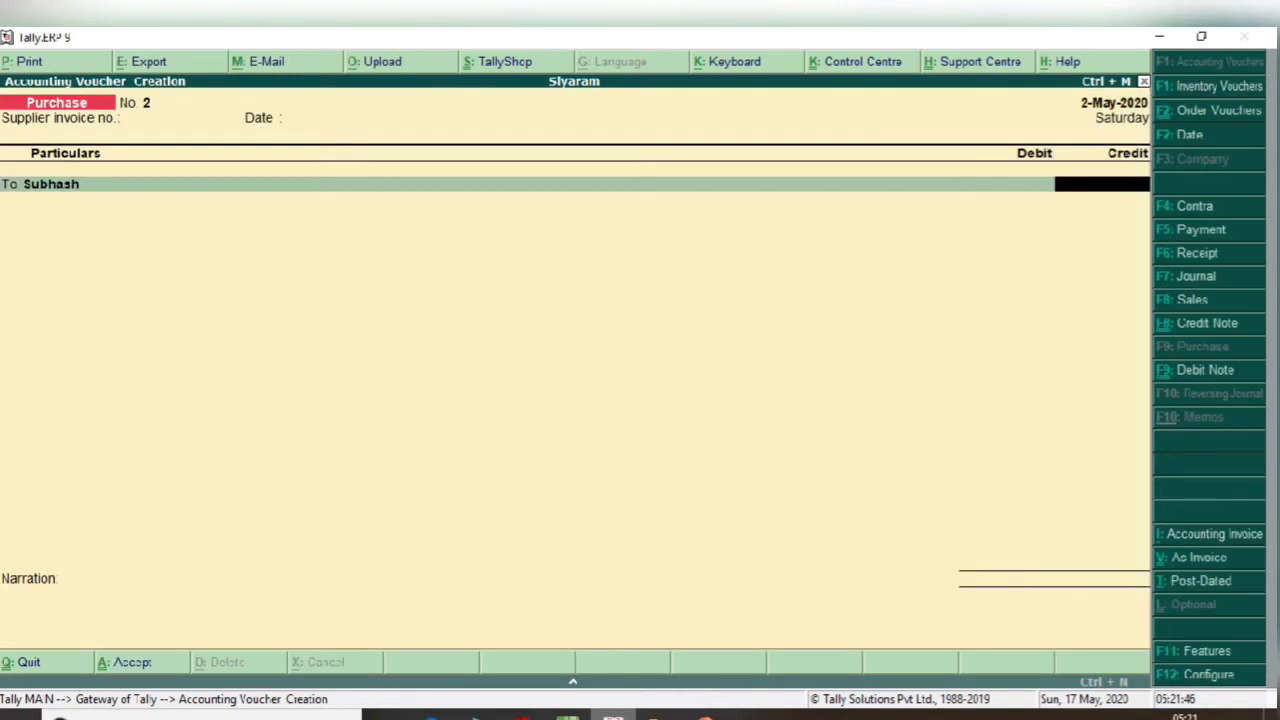
pyautogui.write('12000')
pyautogui.press('Return')
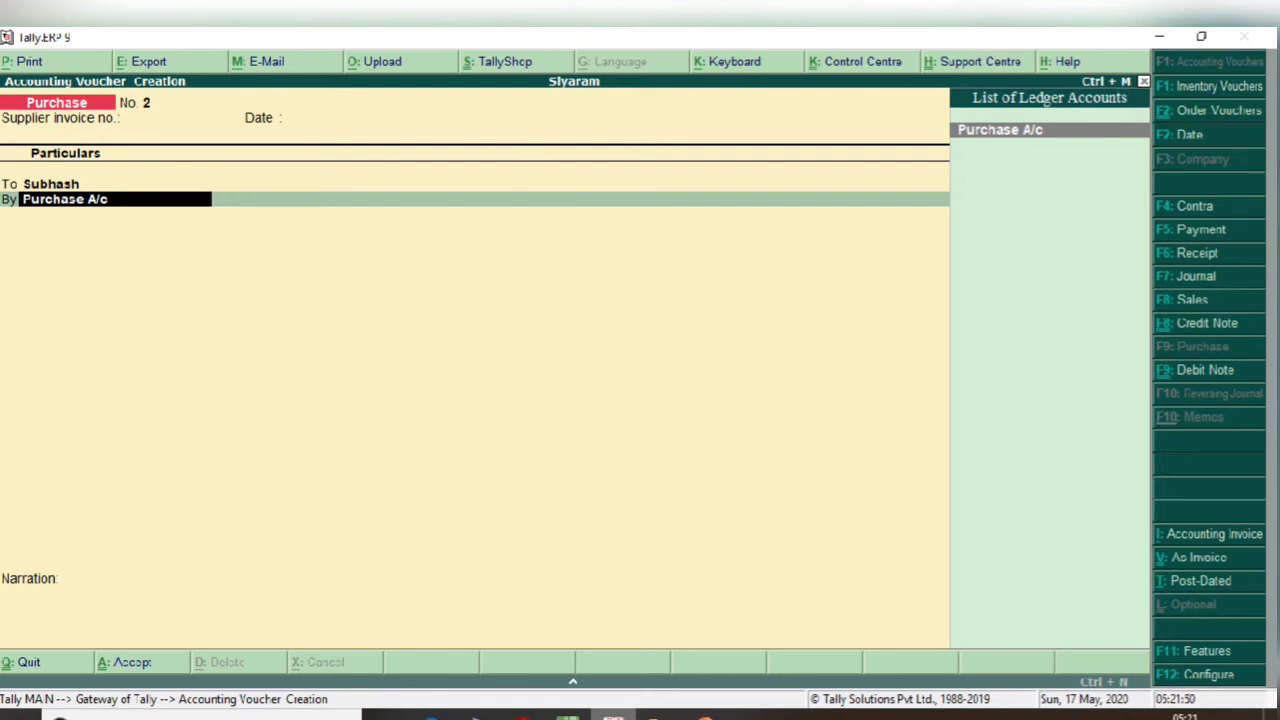
# Debit Purchase A/c with 12,000 and save the second purchase voucher without a narration.
pyautogui.press('Return')
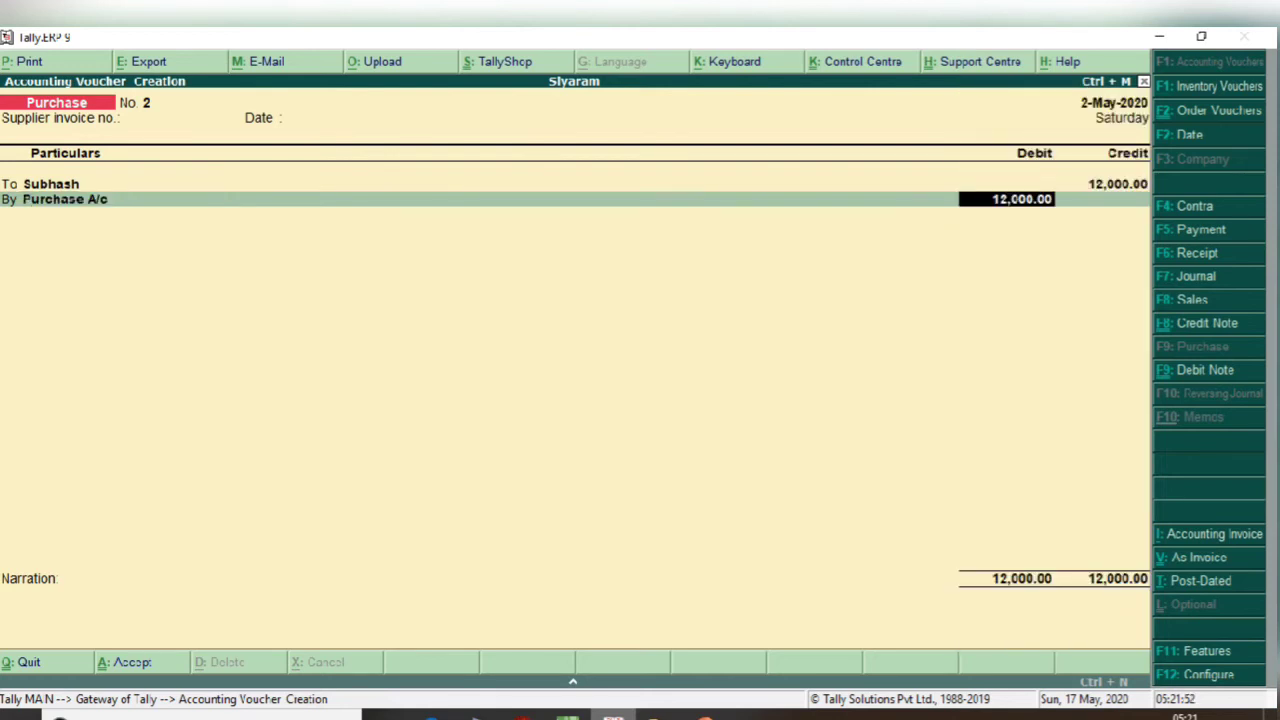
pyautogui.press('Return')
pyautogui.press('Return')
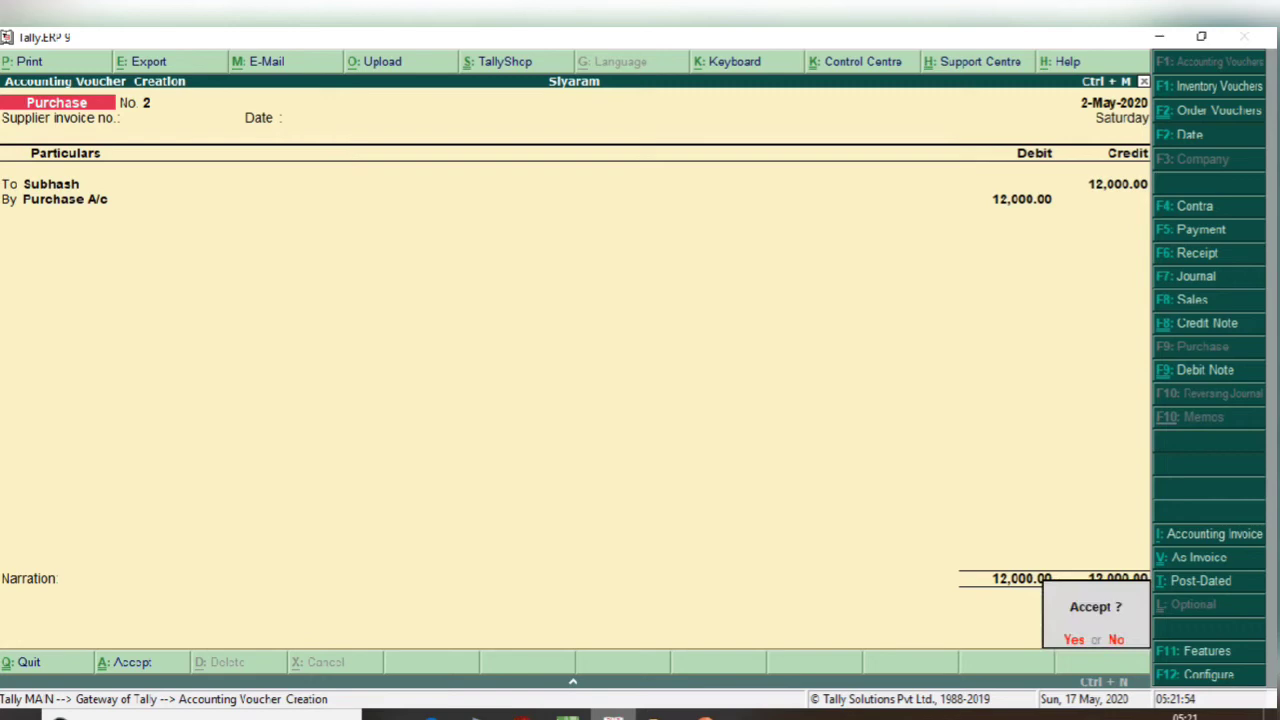
pyautogui.press('Return')
# Check the 05-MAY-2020 furniture entry in PowerPoint, return to Tally, and start a payment voucher with Furniture A/c as the debit ledger.
pyautogui.hotkey('alt', 'Tab')
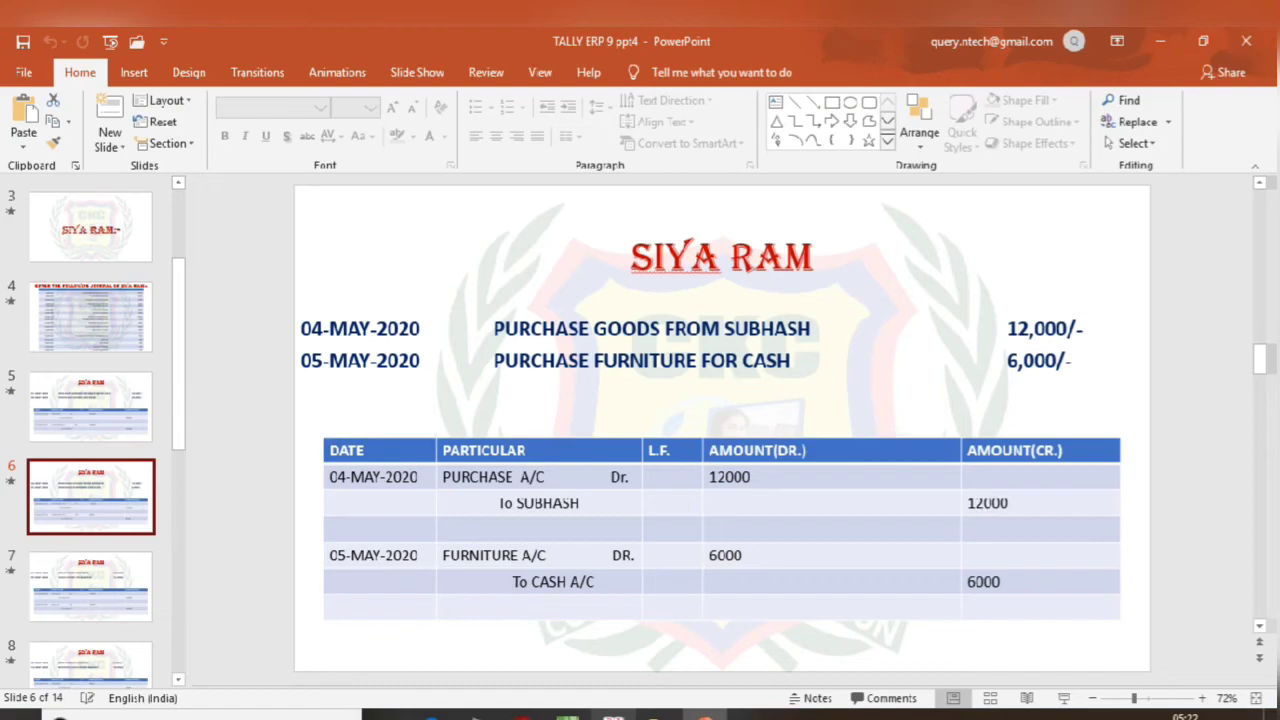
pyautogui.hotkey('alt', 'Tab')
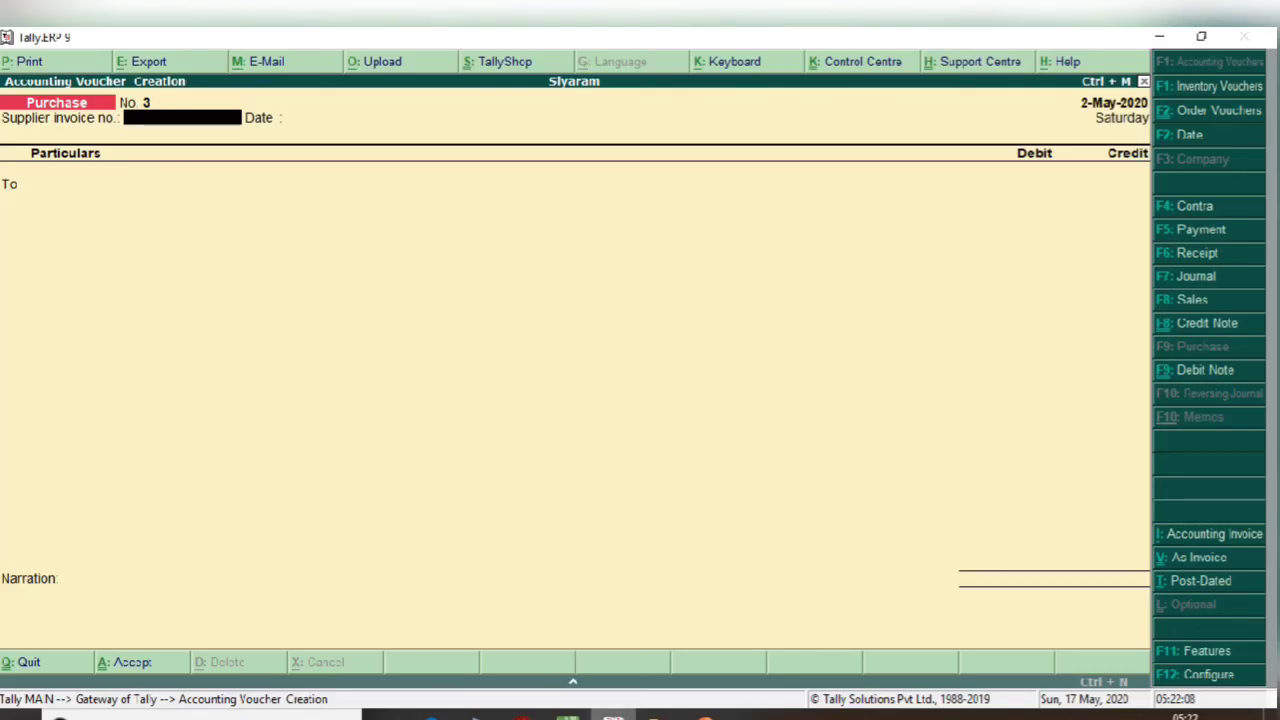
pyautogui.press('F5')
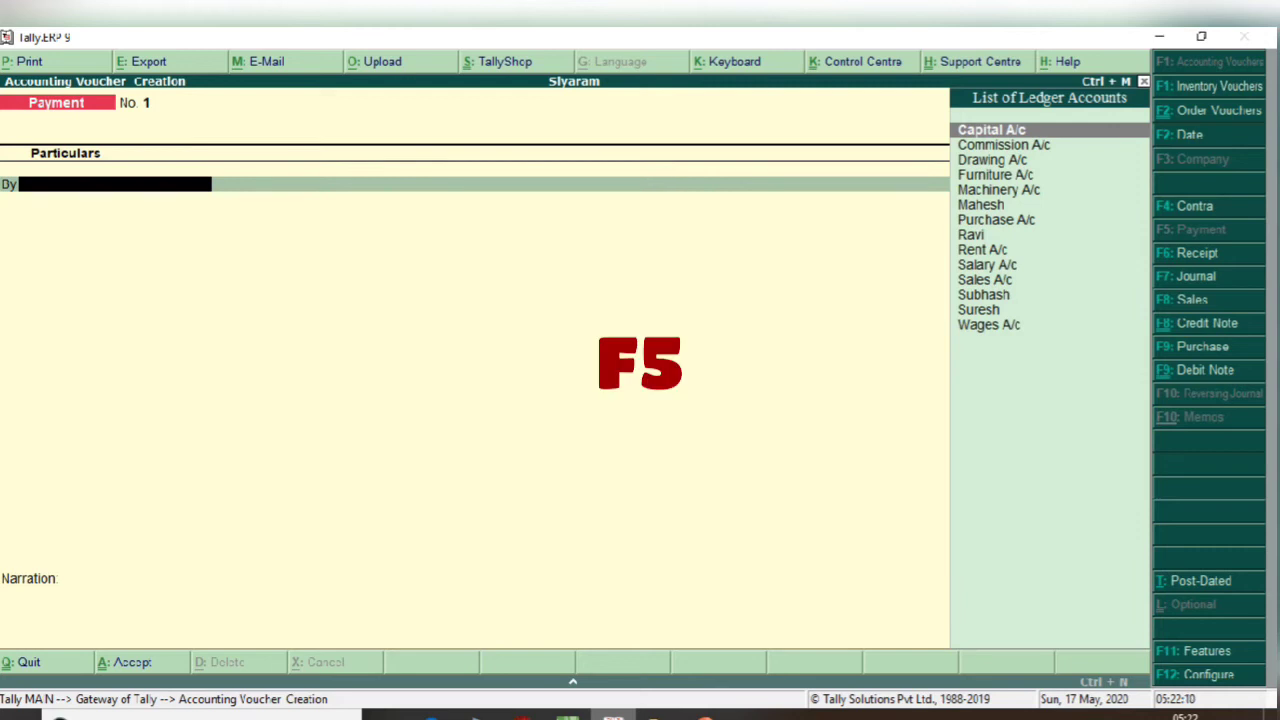
pyautogui.write('Fu')
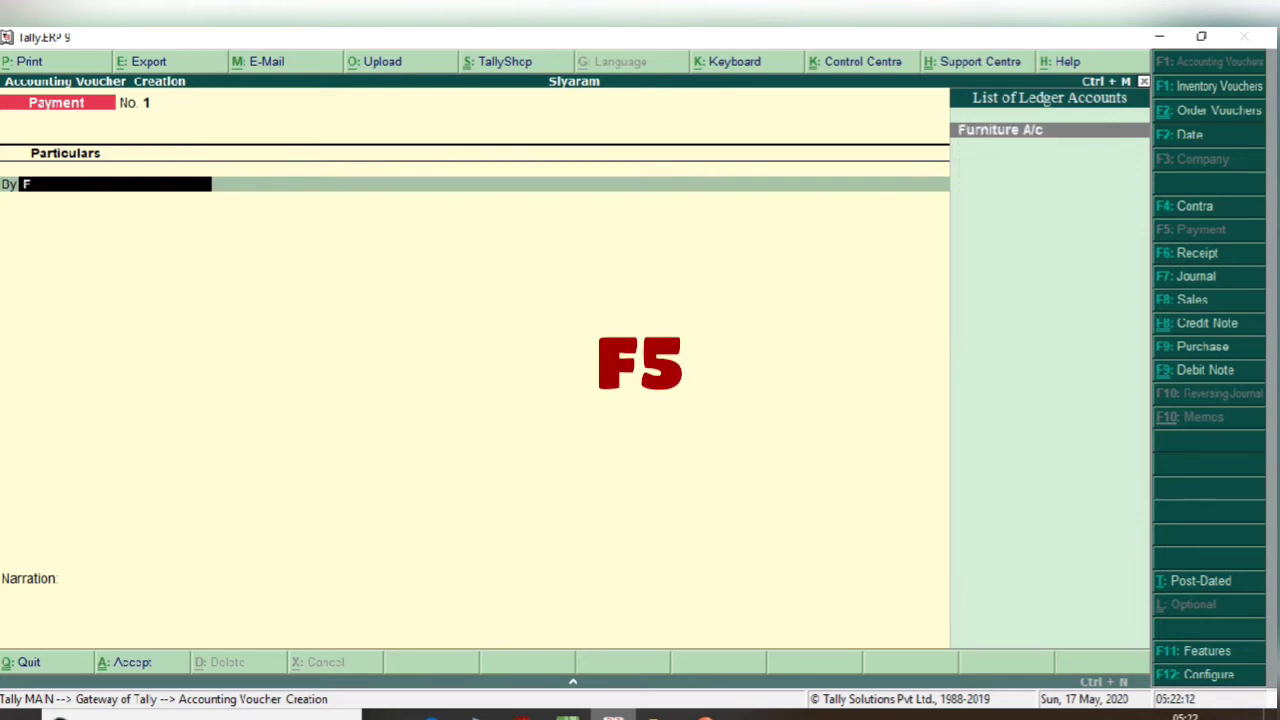
pyautogui.press('Return')
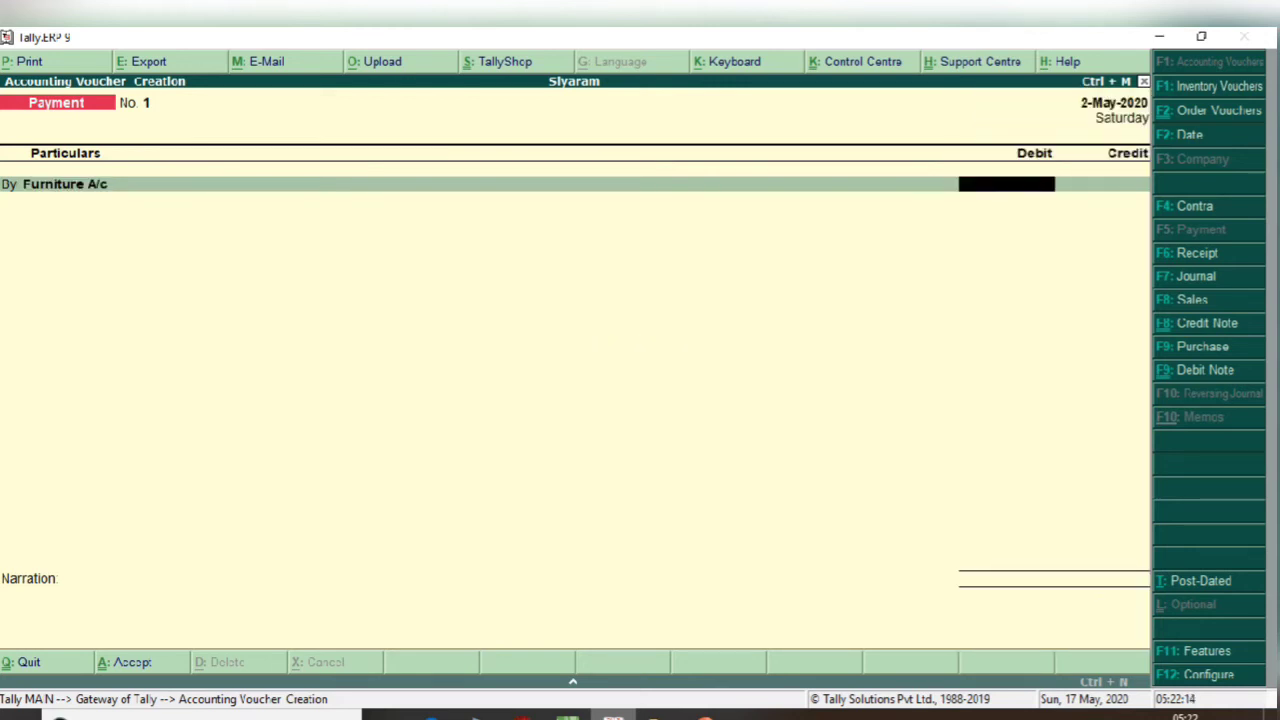
# Recheck the slide, debit Furniture A/c with 6000, credit Cash with the same amount, and save the payment voucher without a narration.
pyautogui.hotkey('alt', 'Tab')
pyautogui.hotkey('alt', 'Tab')
pyautogui.write('6000')
pyautogui.press('Return')
pyautogui.press('Return')
pyautogui.press('Return')
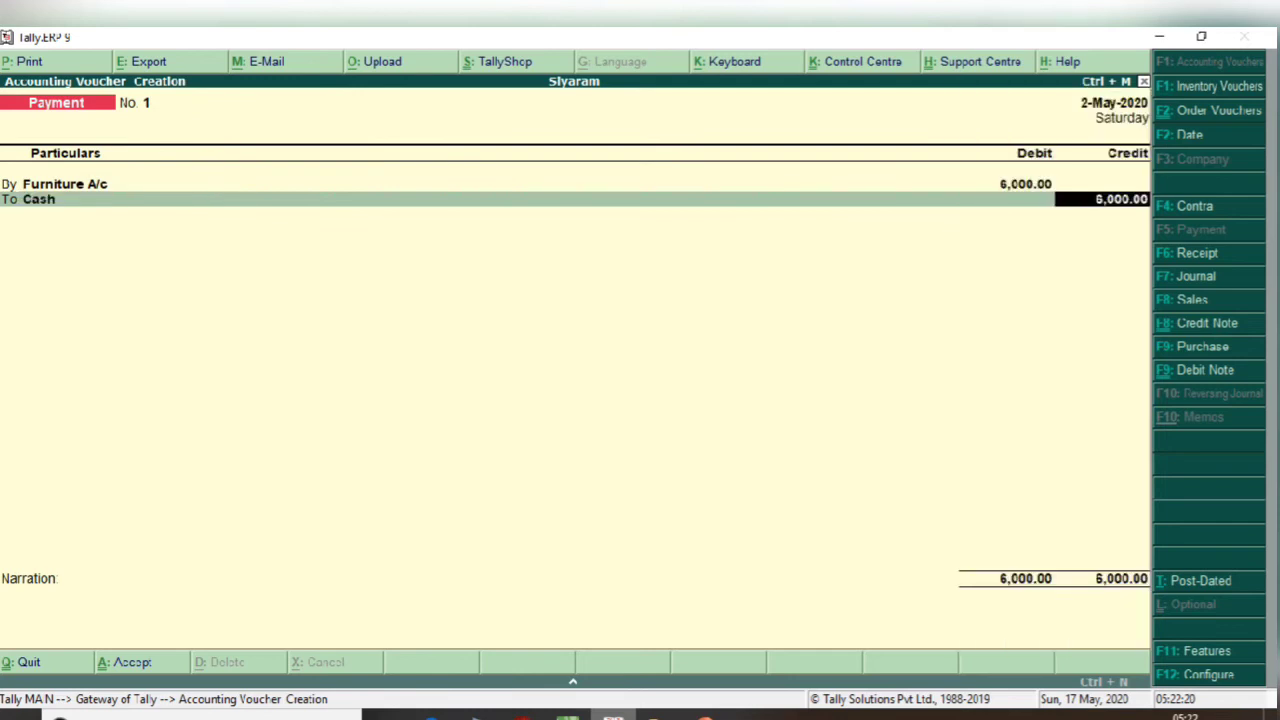
pyautogui.press('Return')
pyautogui.press('Return')
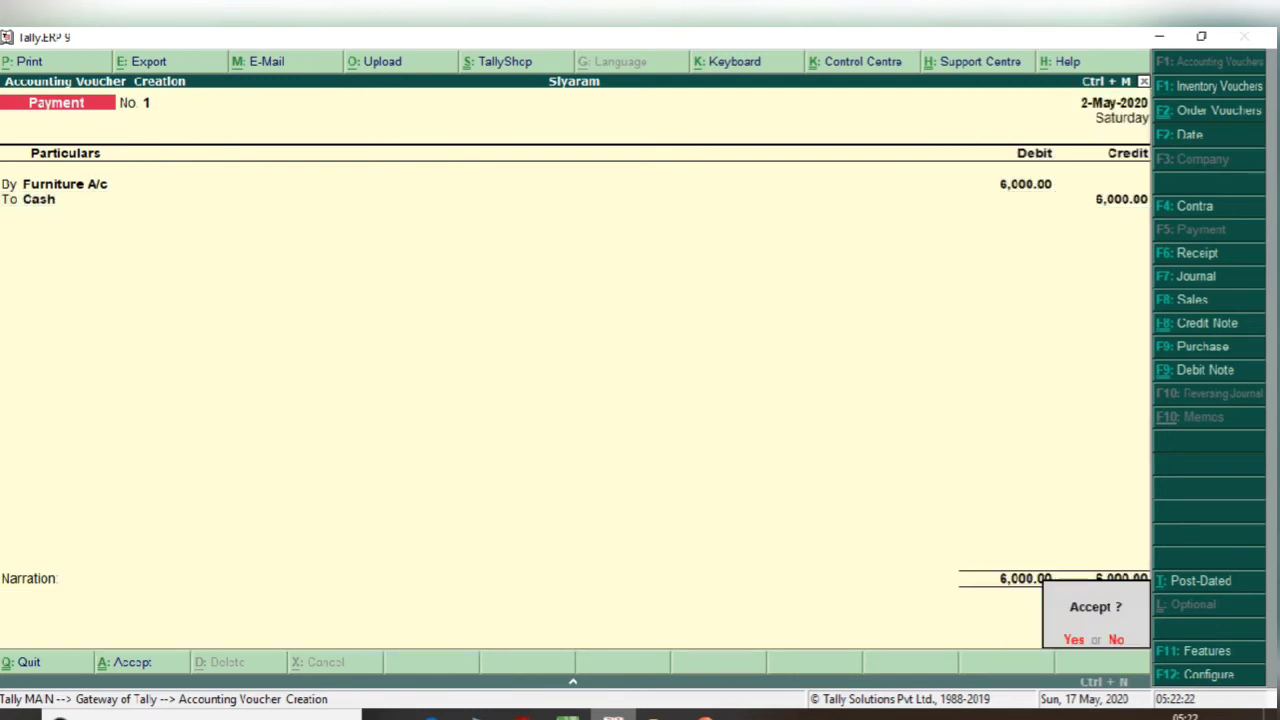
pyautogui.press('Return')
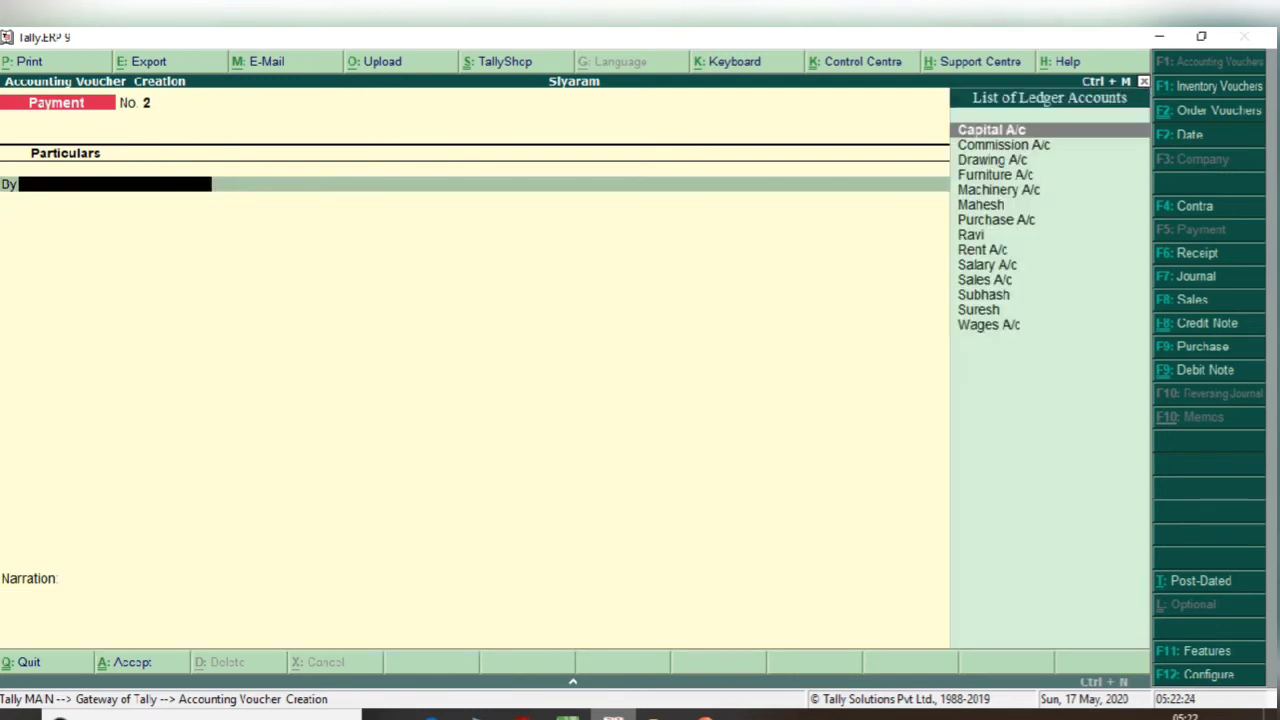
# Switch to PowerPoint, examine the 07-MAY-2020 and 09-MAY-2020 sales entries on slide 7, and return to Tally.
pyautogui.hotkey('alt', 'Tab')
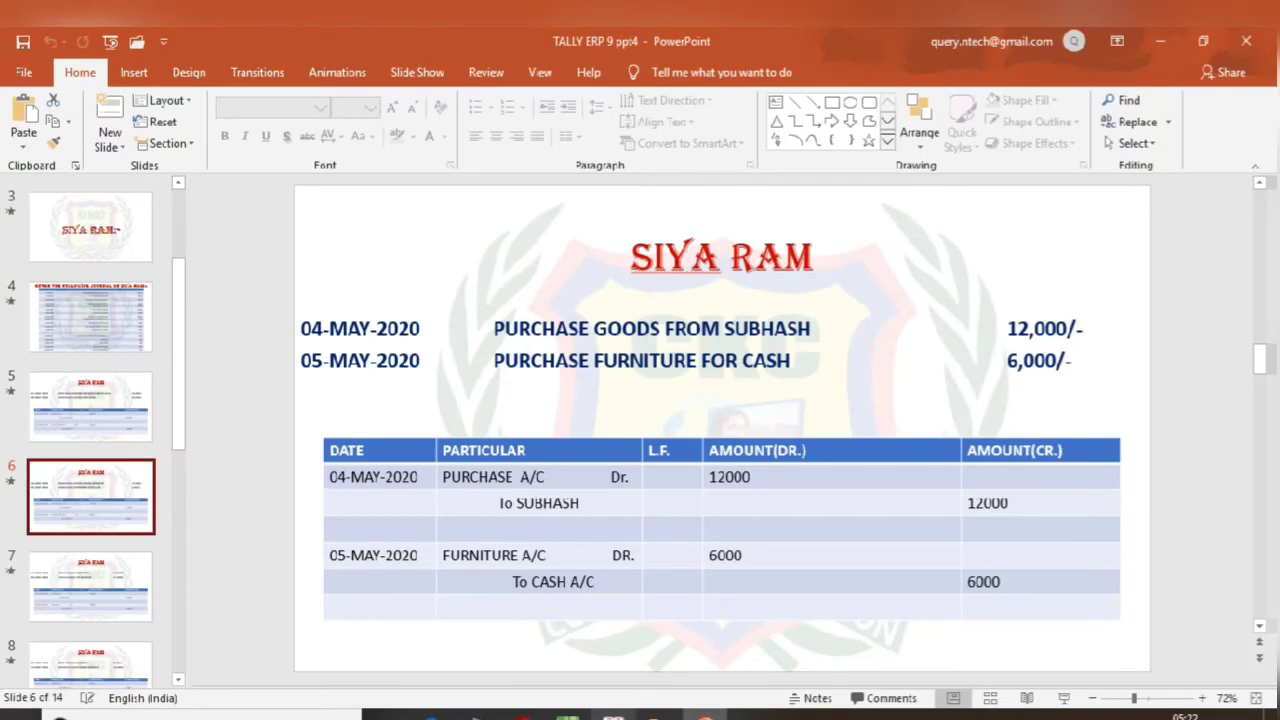
pyautogui.click(64, 596)
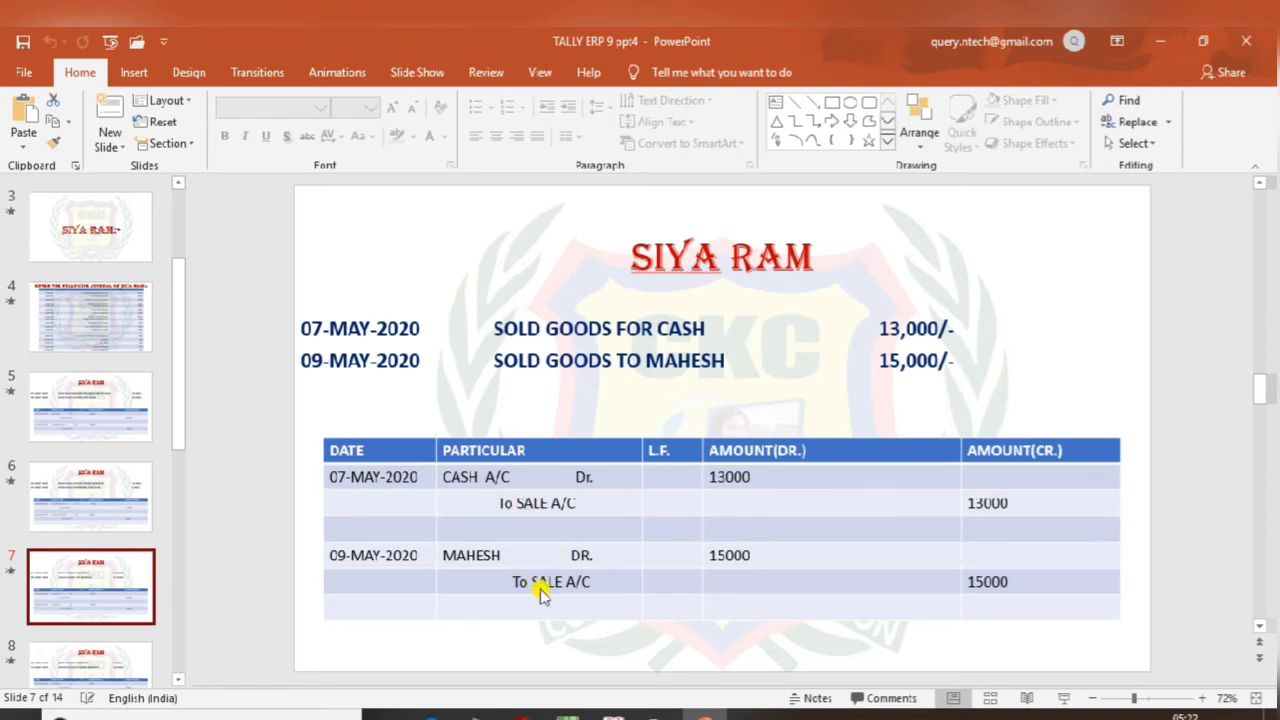
pyautogui.hotkey('alt', 'Tab')
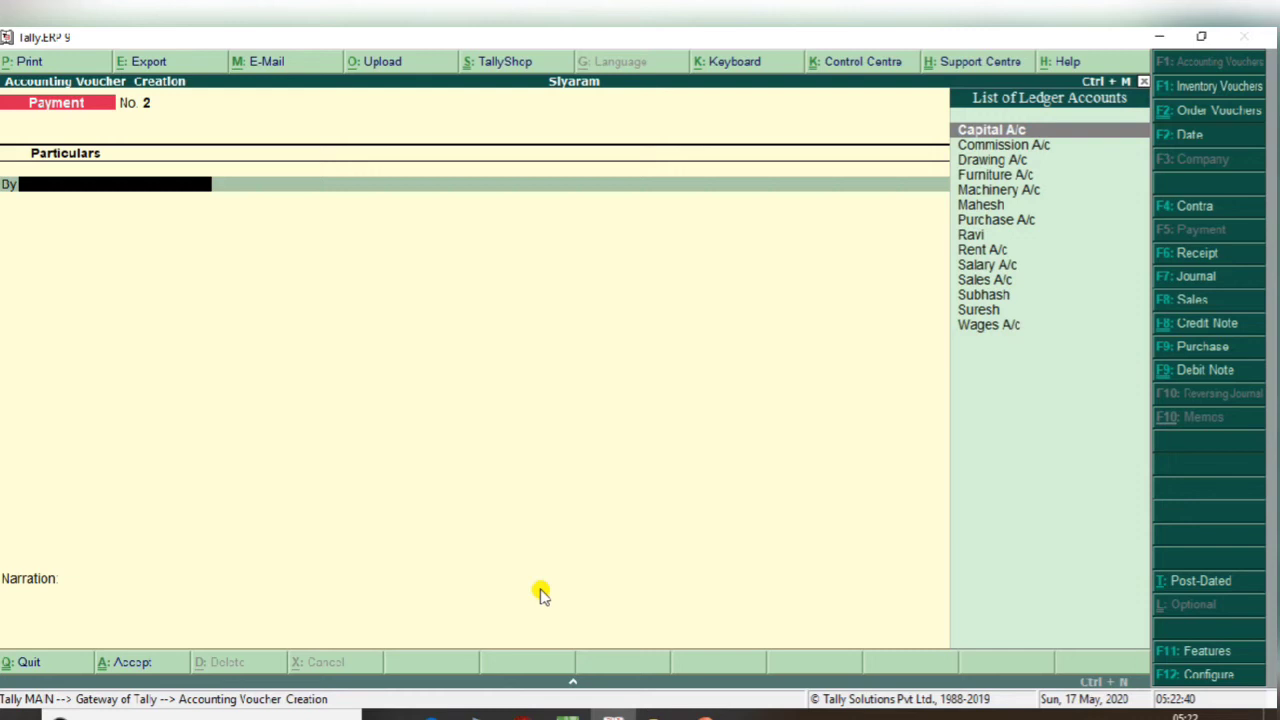
# Start a sales voucher in voucher mode, leave the reference number blank, and choose Cash as the debit ledger.
pyautogui.press('F8')
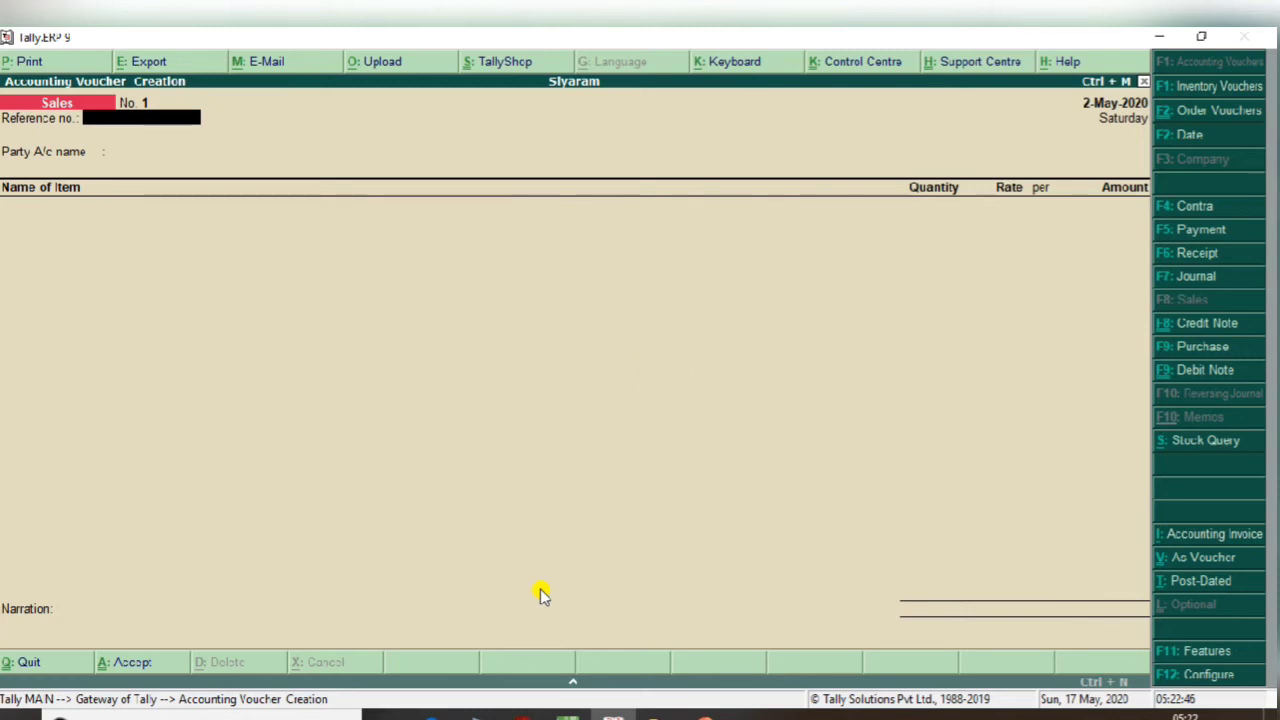
pyautogui.hotkey('ctrl', 'v')
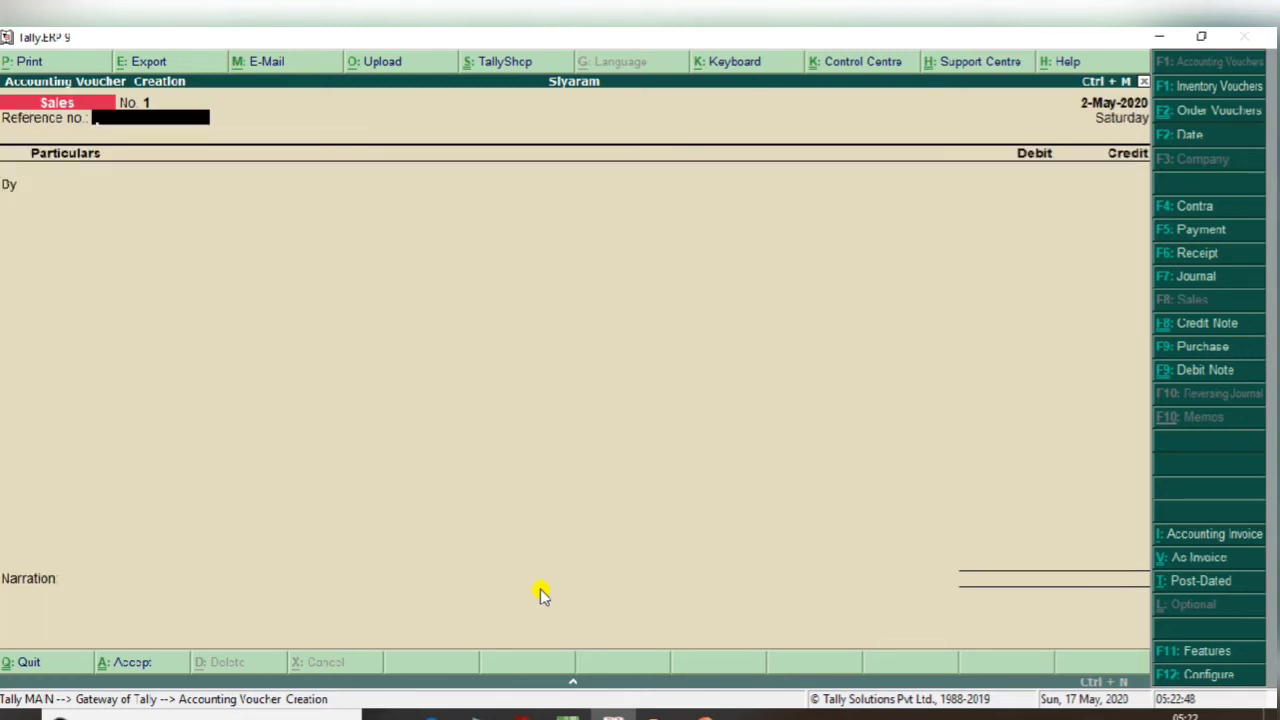
pyautogui.press('Return')
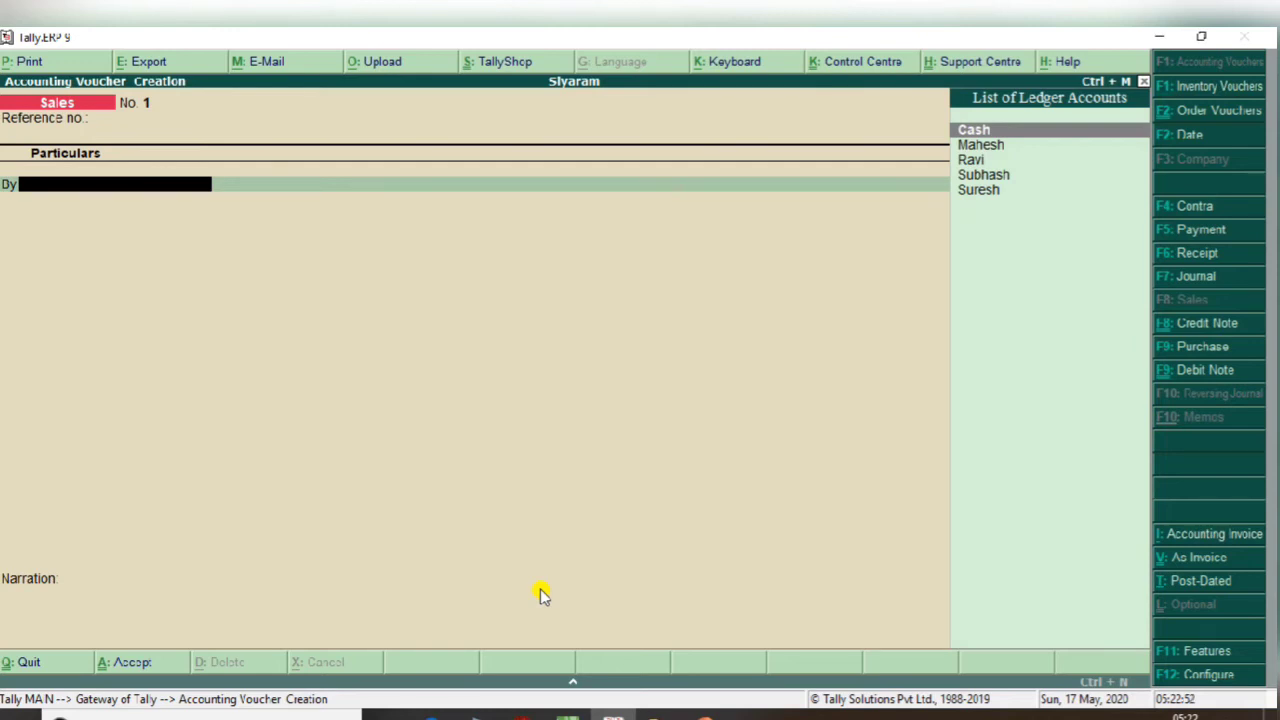
pyautogui.write('Ca')
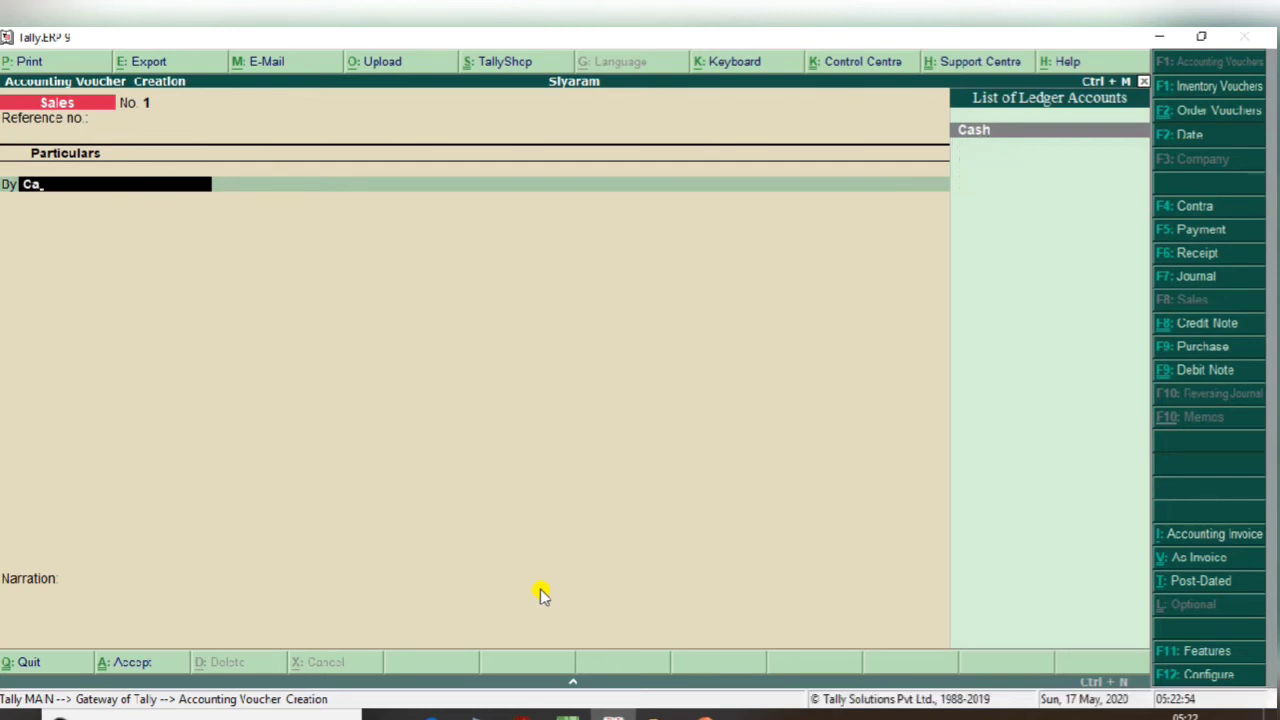
pyautogui.press('Return')
pyautogui.press('Return')
pyautogui.press('Return')
pyautogui.press('Return')
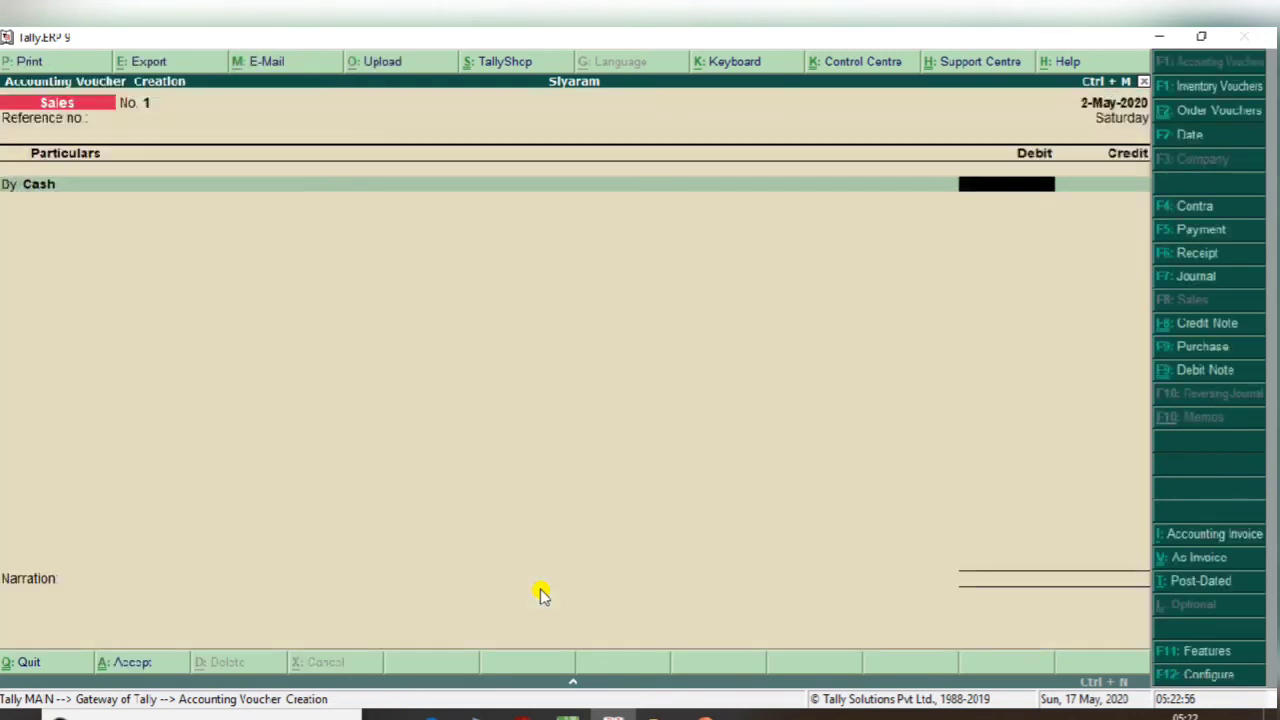
# Check the 07-MAY-2020 entry in PowerPoint, return to Tally, debit Cash 13000 against Sales A/c, and save the voucher without a narration.
pyautogui.hotkey('alt', 'Tab')
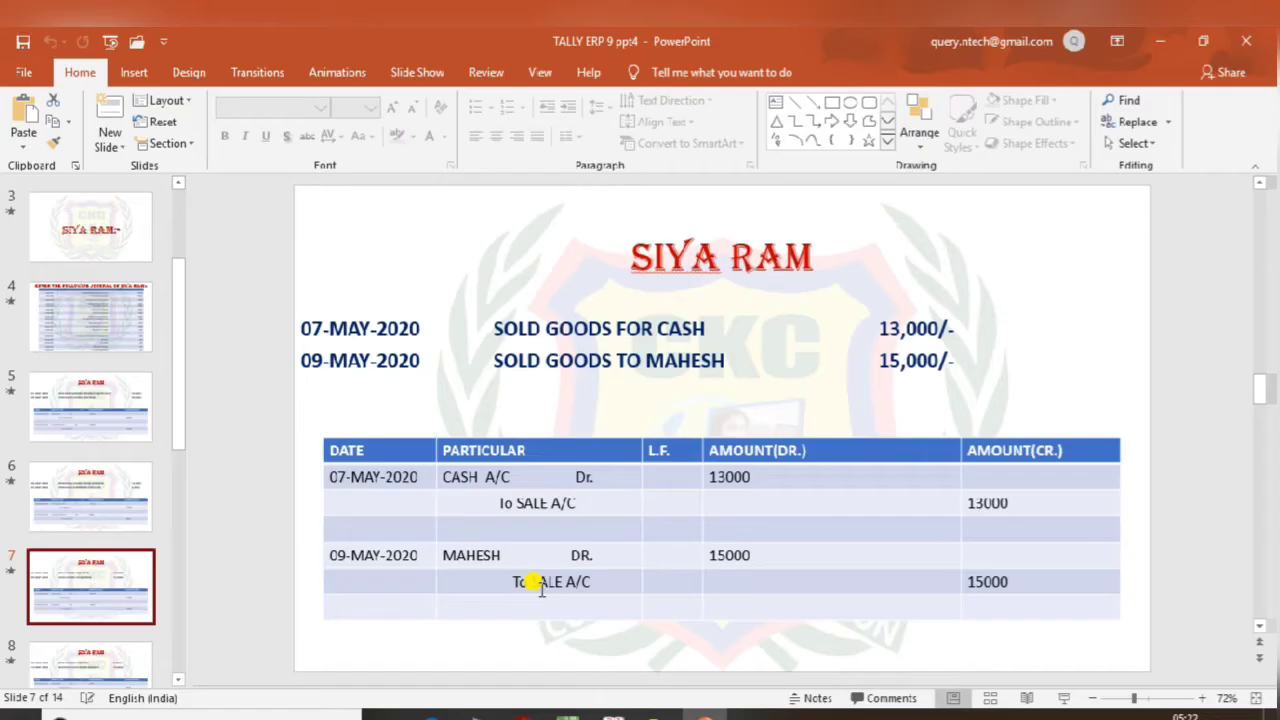
pyautogui.hotkey('alt', 'Tab')
pyautogui.write('1')
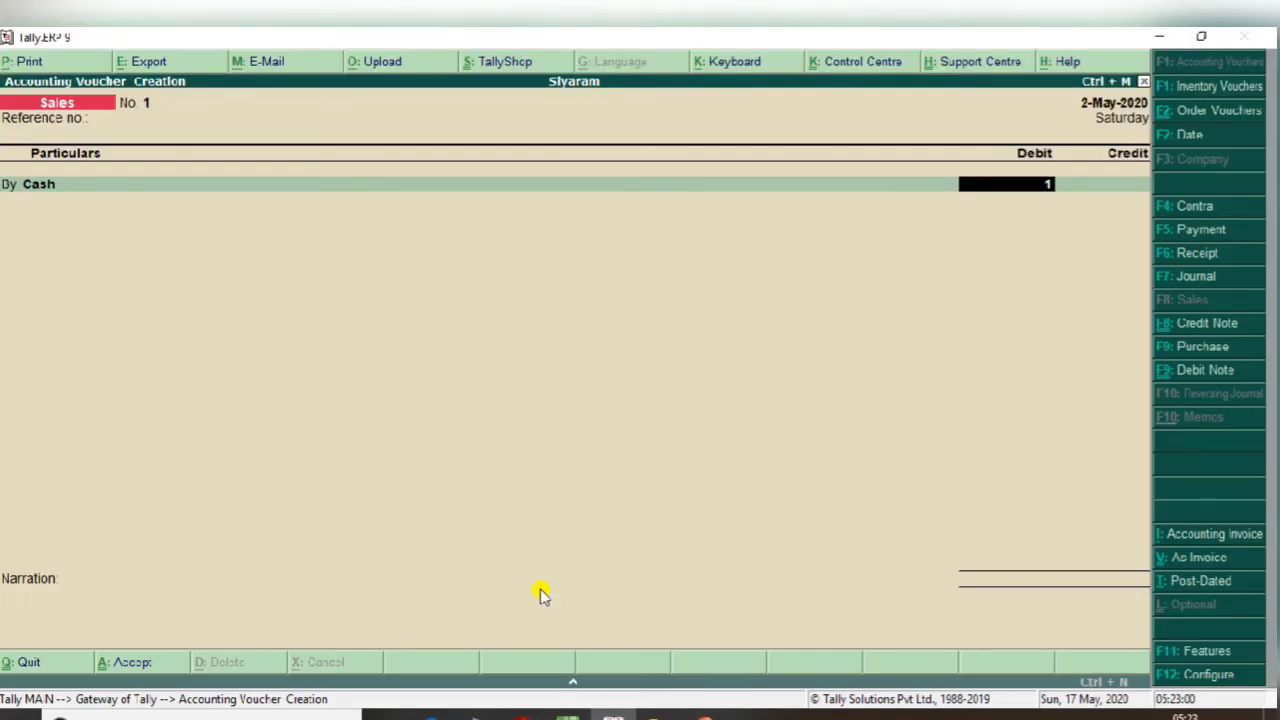
pyautogui.write('3000')
pyautogui.press('Return')
pyautogui.press('Return')
pyautogui.press('Return')
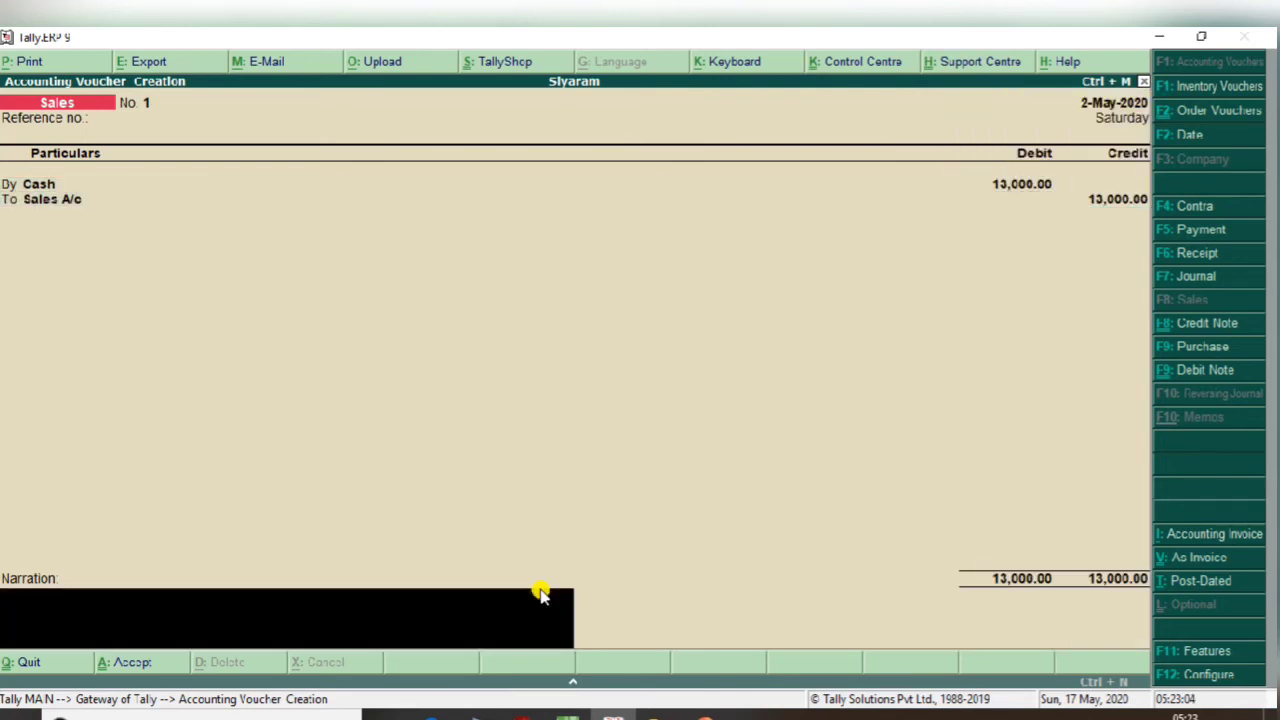
pyautogui.press('Return')
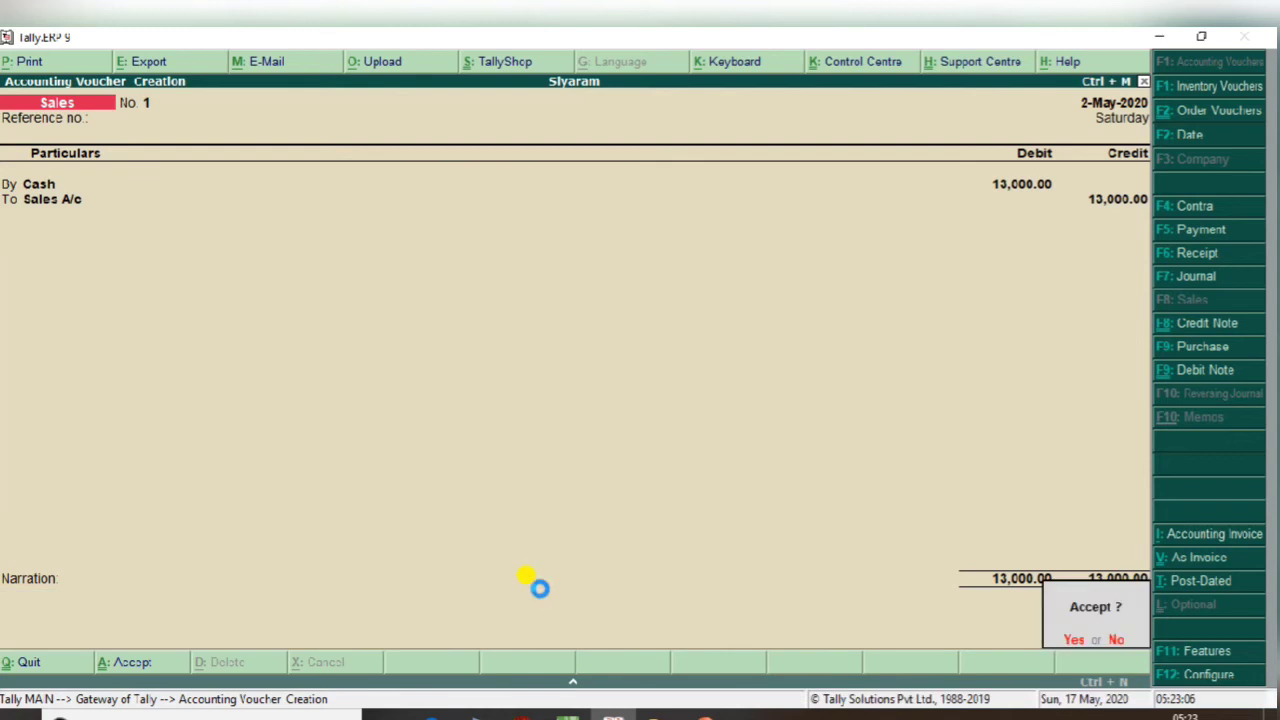
pyautogui.press('Return')
# Leave the second sales voucher's reference blank, check the 09-MAY-2020 sale in PowerPoint, and choose that customer's ledger as the debit in Tally.
pyautogui.press('Return')
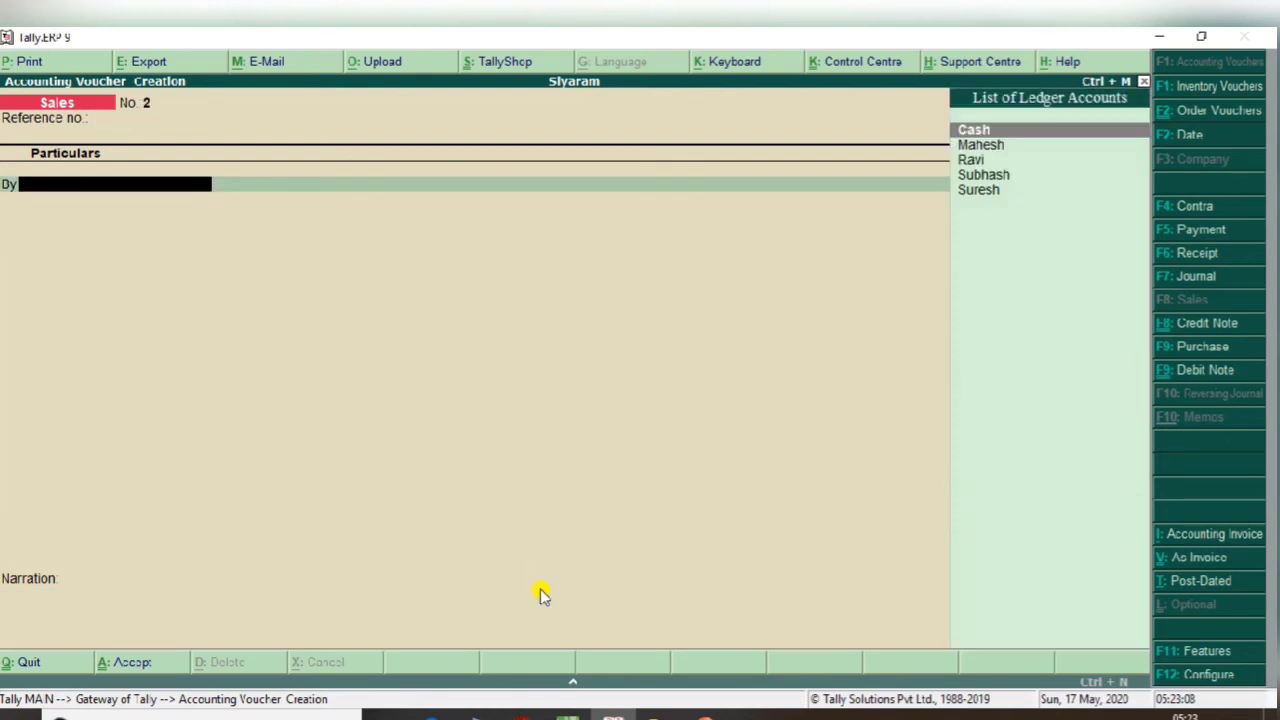
pyautogui.hotkey('alt', 'Tab')
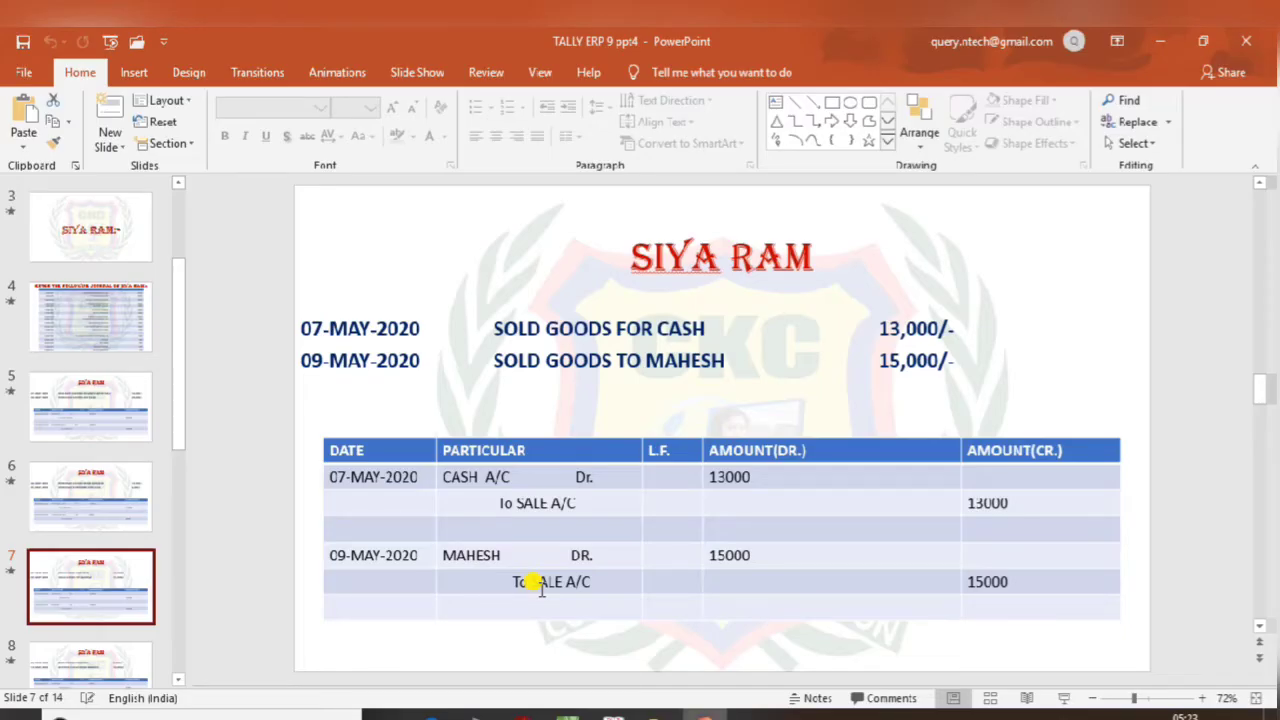
pyautogui.hotkey('alt', 'Tab')
pyautogui.write('Mah')
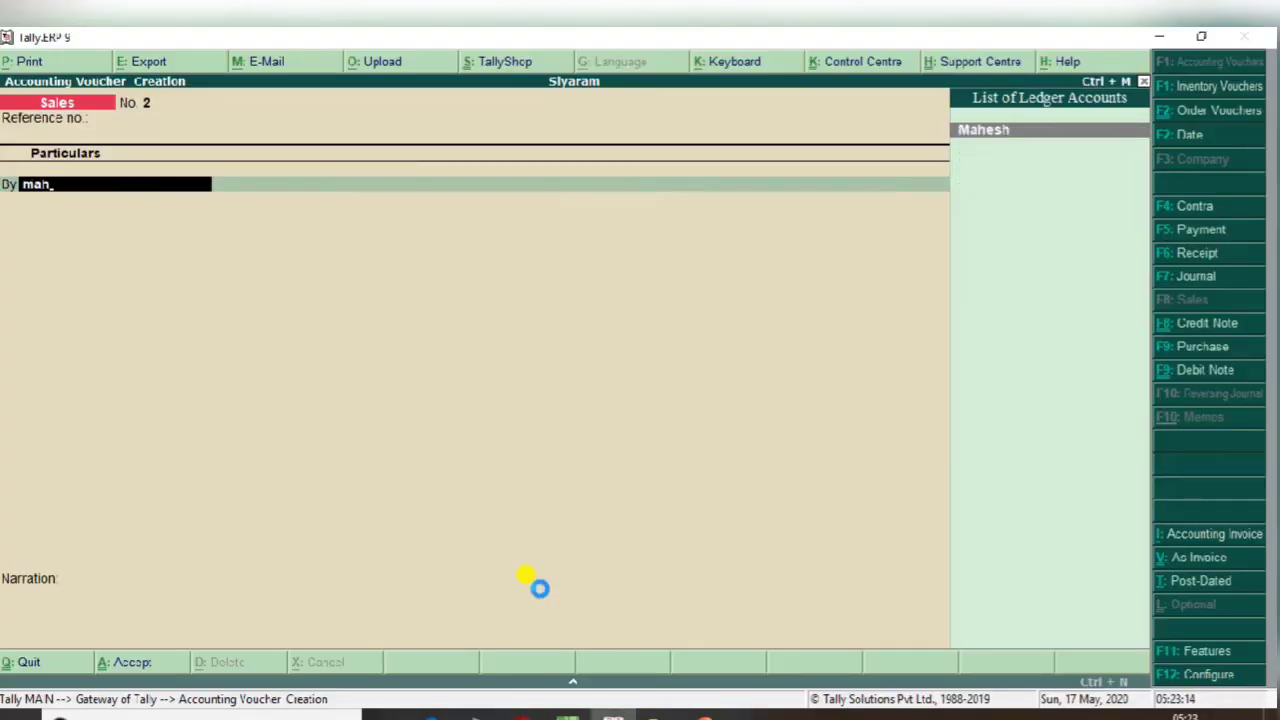
pyautogui.press('Return')
pyautogui.press('Return')
pyautogui.press('Return')
pyautogui.press('Return')
pyautogui.press('Return')
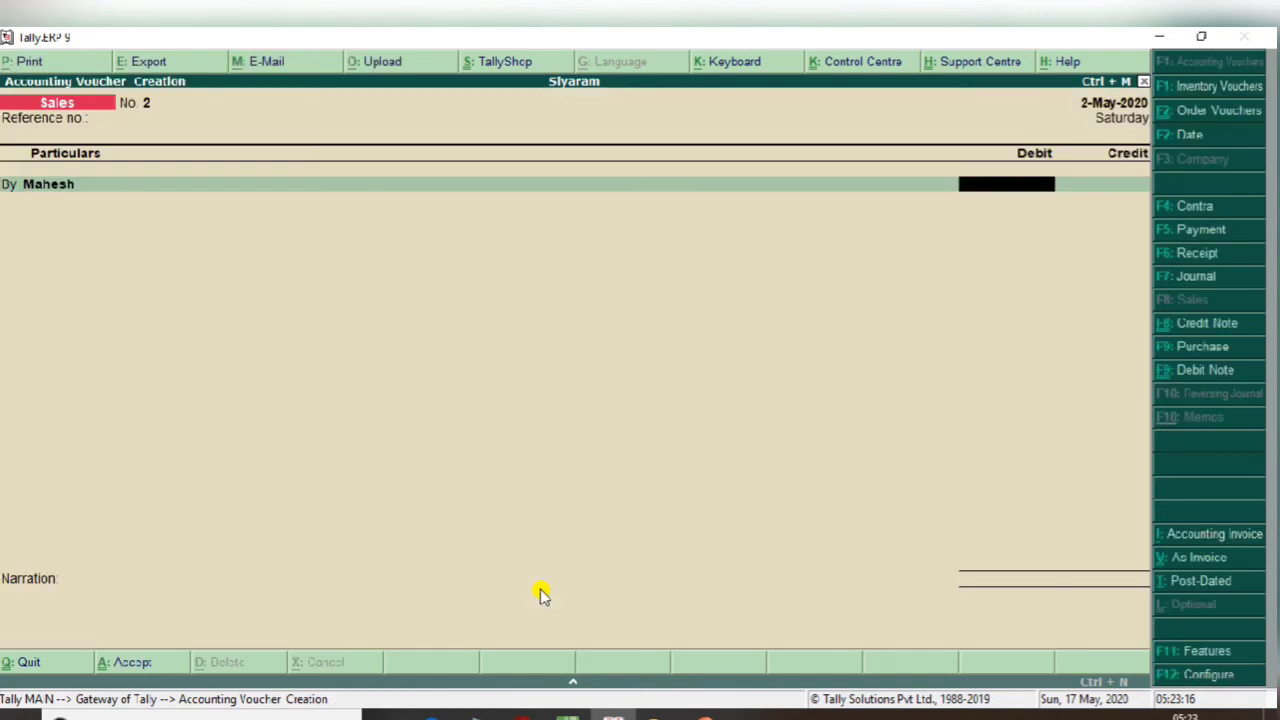
# Debit the customer's ledger with 15000, credit Sales A/c with the same amount, and save the sales voucher without a narration.
pyautogui.write('15000')
pyautogui.press('Return')
pyautogui.press('Return')
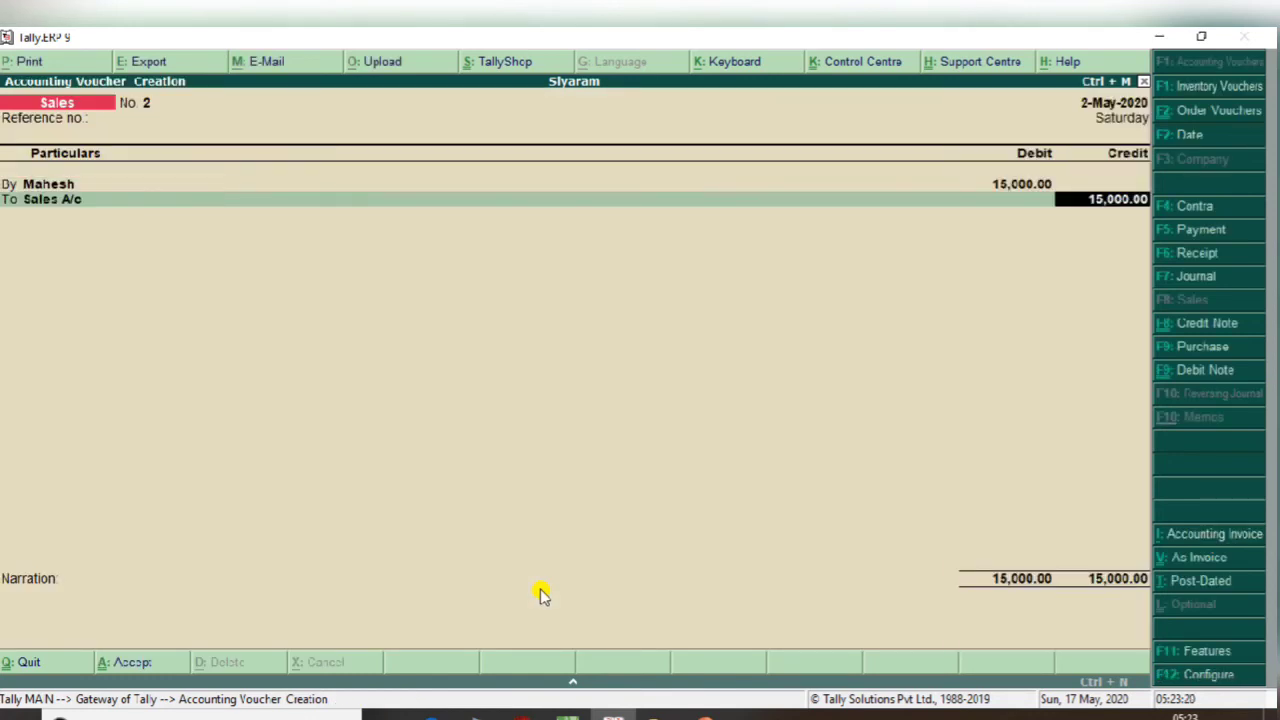
pyautogui.press('Return')
pyautogui.press('Return')
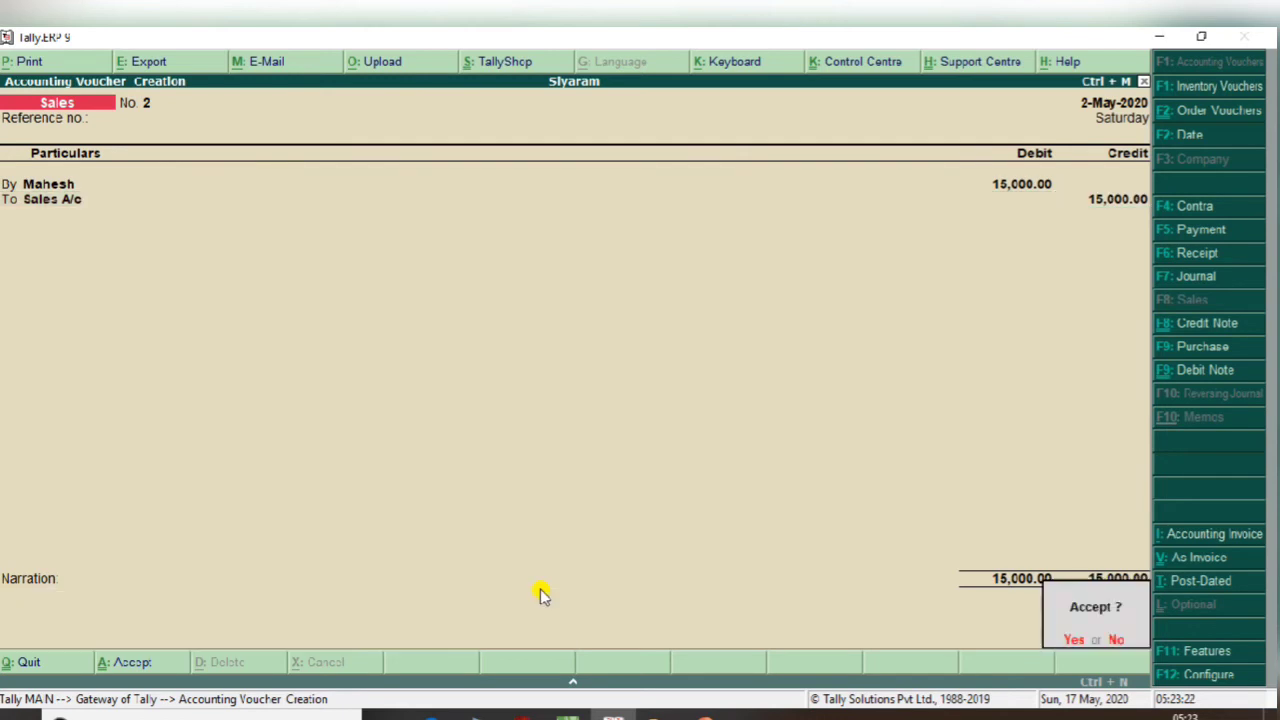
pyautogui.press('Return')
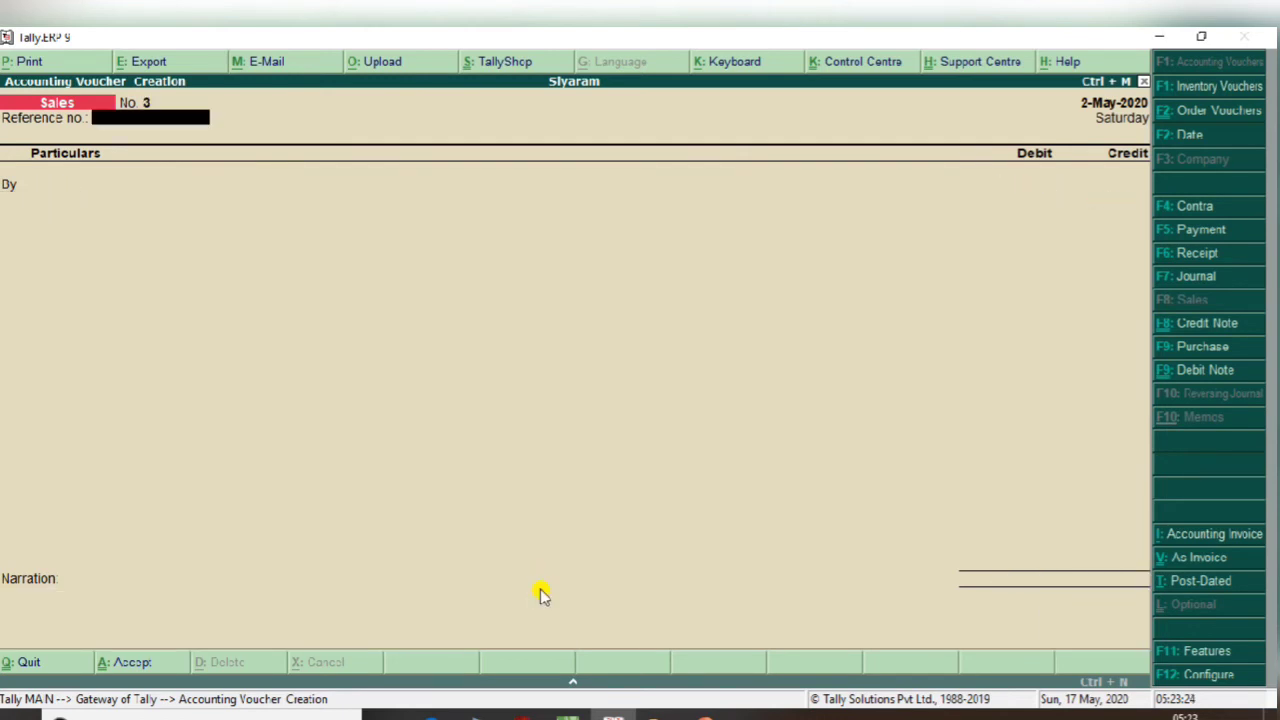
# Switch to PowerPoint, examine the 09-MAY-2020 payment and 10-MAY-2020 receipt entries on slide 8, and return to Tally.
pyautogui.hotkey('alt', 'Tab')
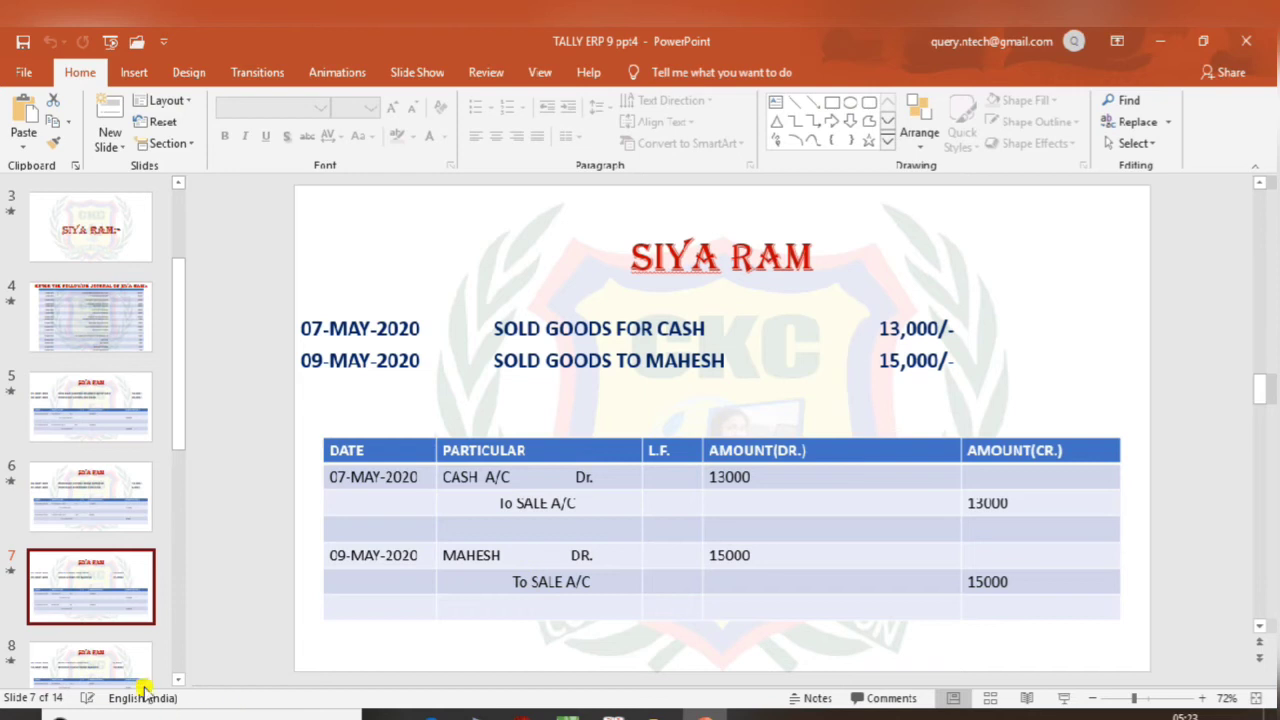
pyautogui.click(130, 672)
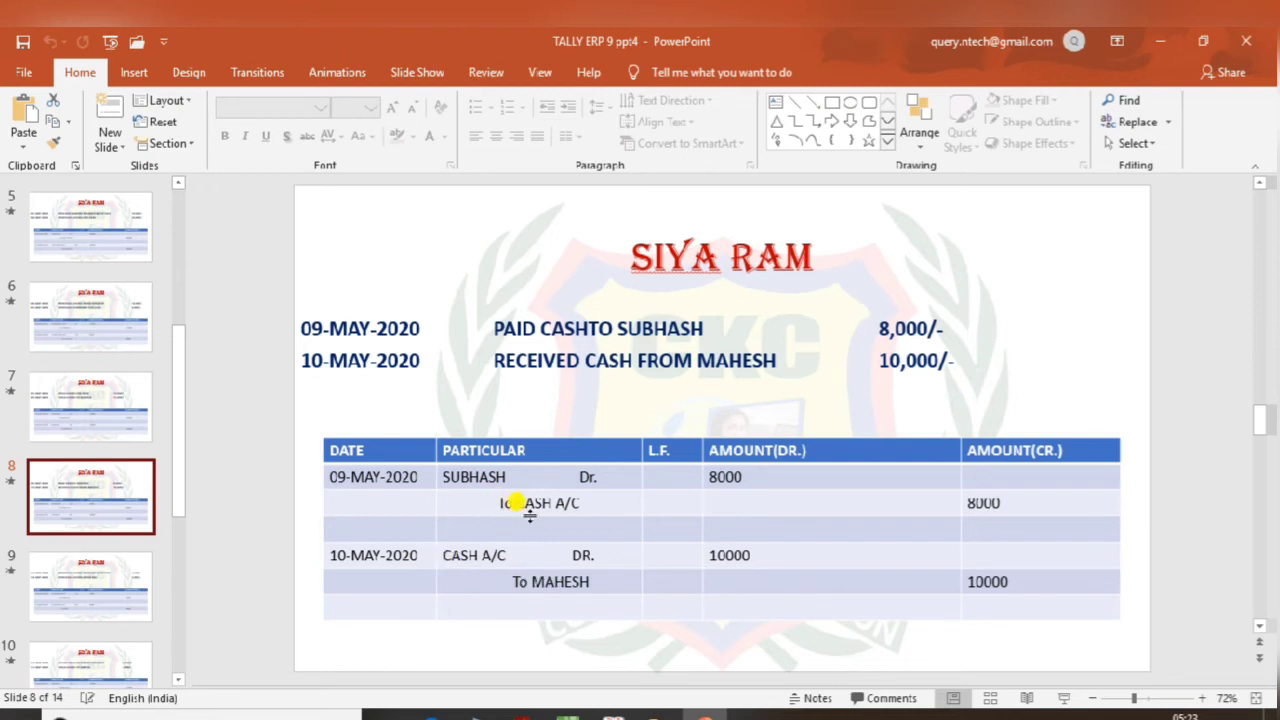
pyautogui.hotkey('alt', 'Tab')
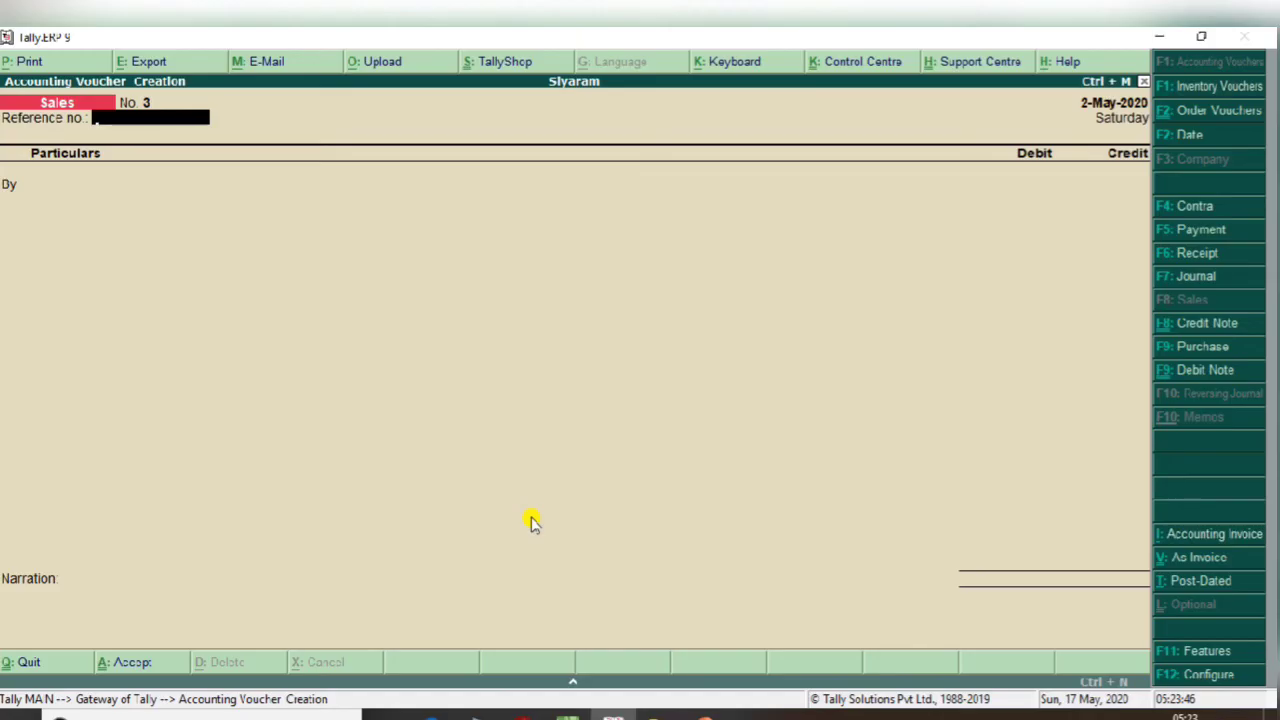
# Record a payment voucher debiting the 09-MAY-2020 payee's ledger with 8000 and crediting Cash, and save it without a narration.
pyautogui.press('F5')
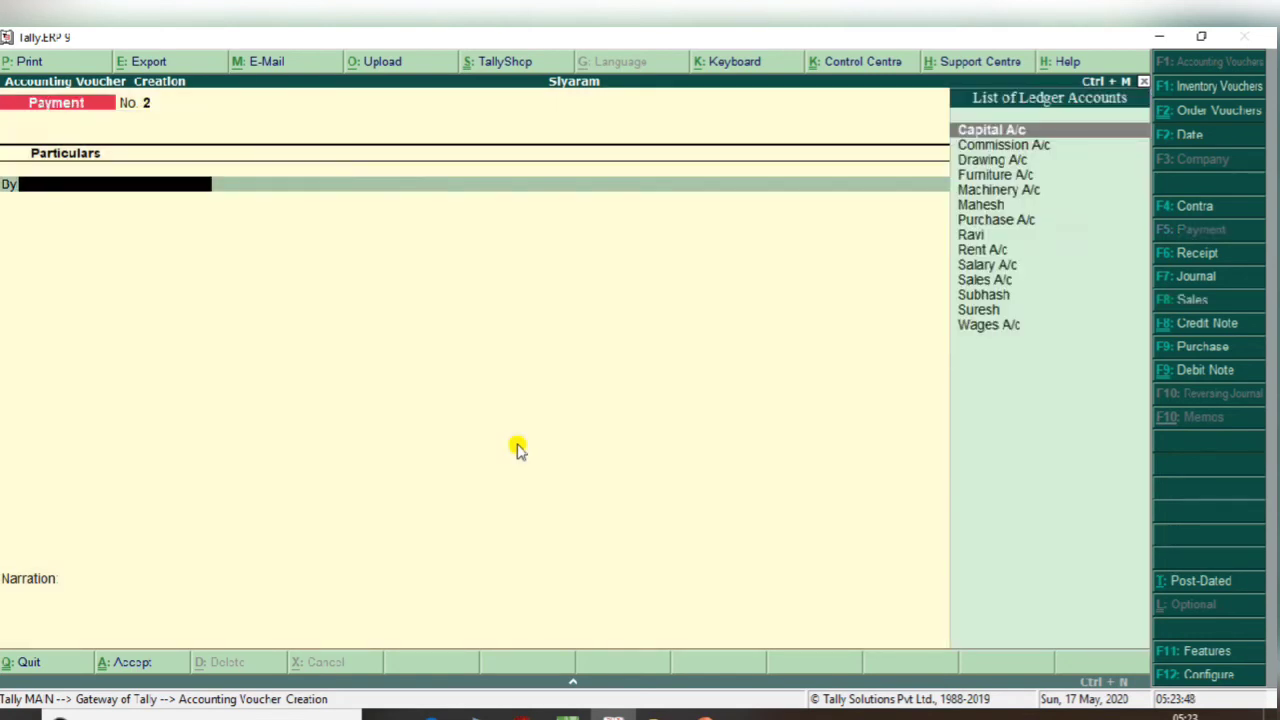
pyautogui.write('S')
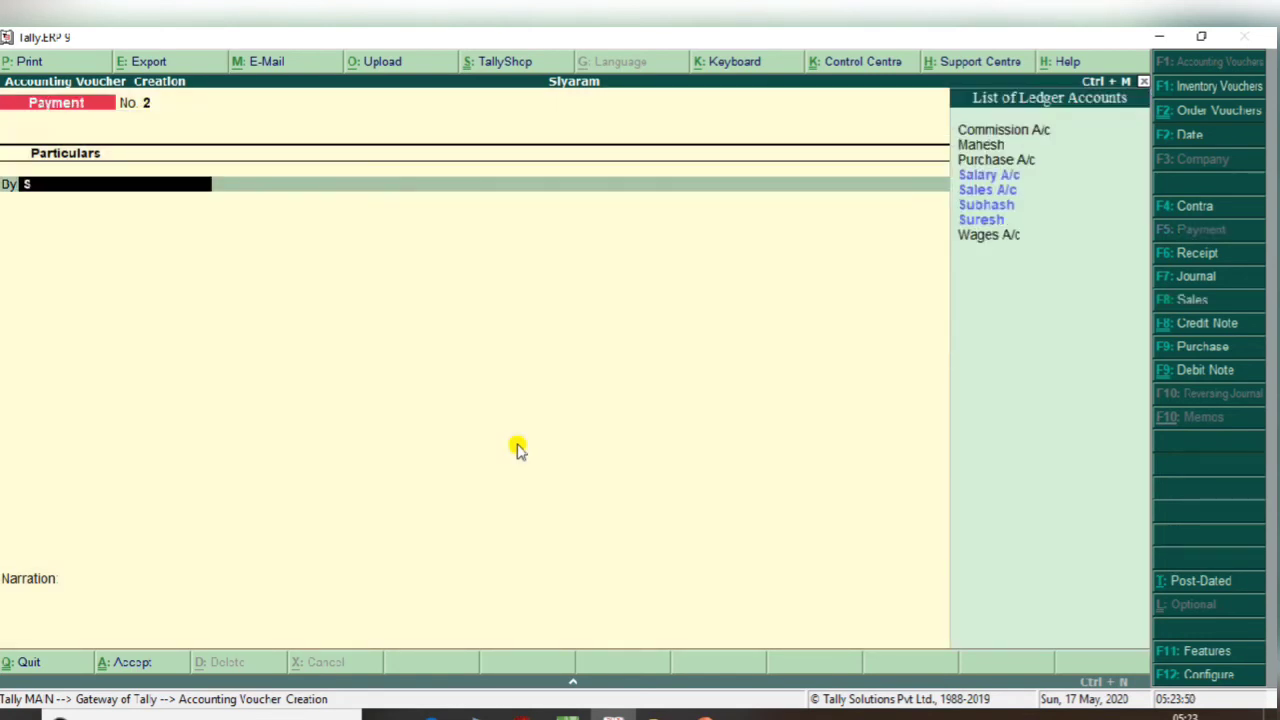
pyautogui.write('ubh')
pyautogui.press('Return')
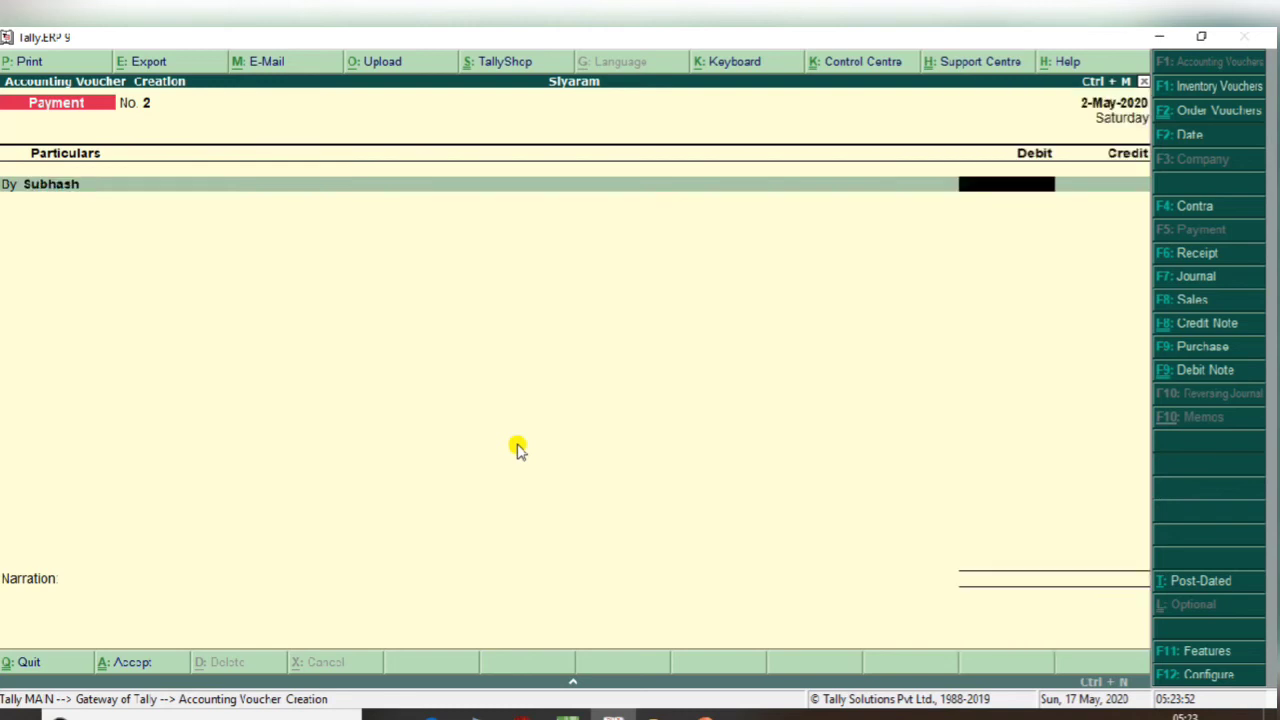
pyautogui.write('8000')
pyautogui.press('Return')
pyautogui.press('Return')
pyautogui.press('Return')
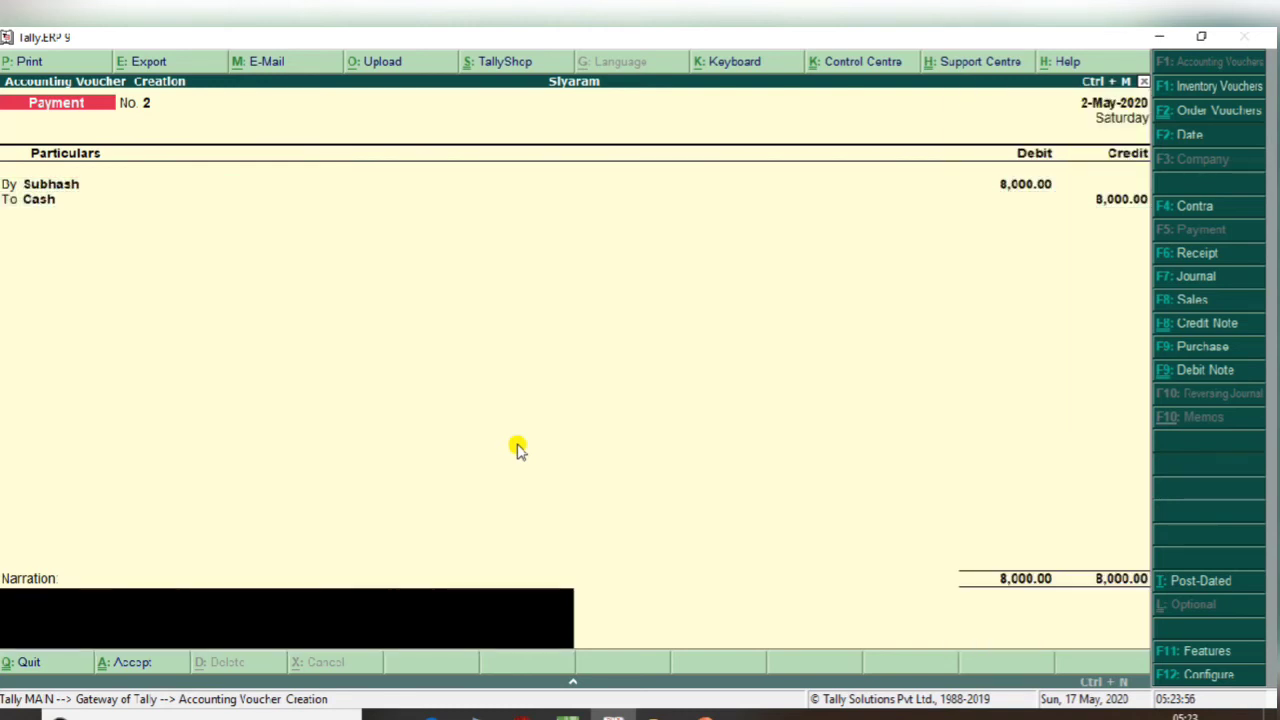
pyautogui.press('Return')
pyautogui.press('Return')
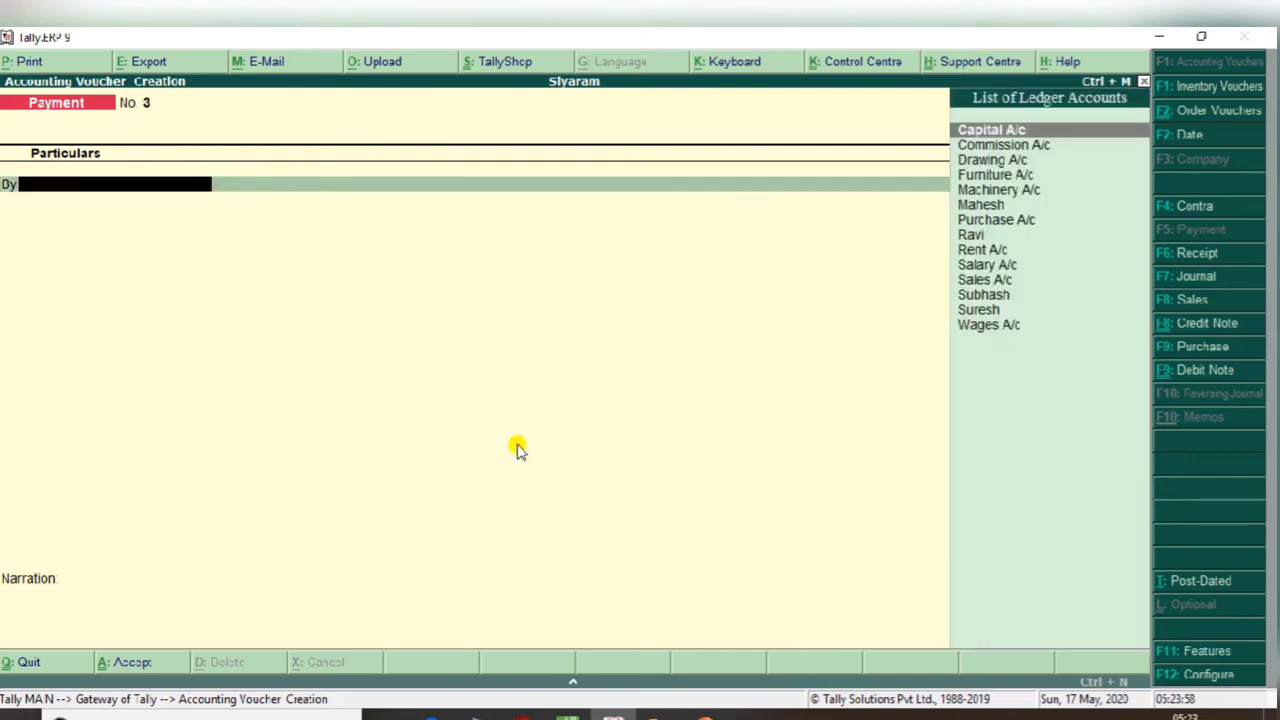
# Check the 10-MAY-2020 entry in PowerPoint, return to Tally, and start a receipt voucher with the paying customer's ledger as the credit.
pyautogui.hotkey('alt', 'Tab')
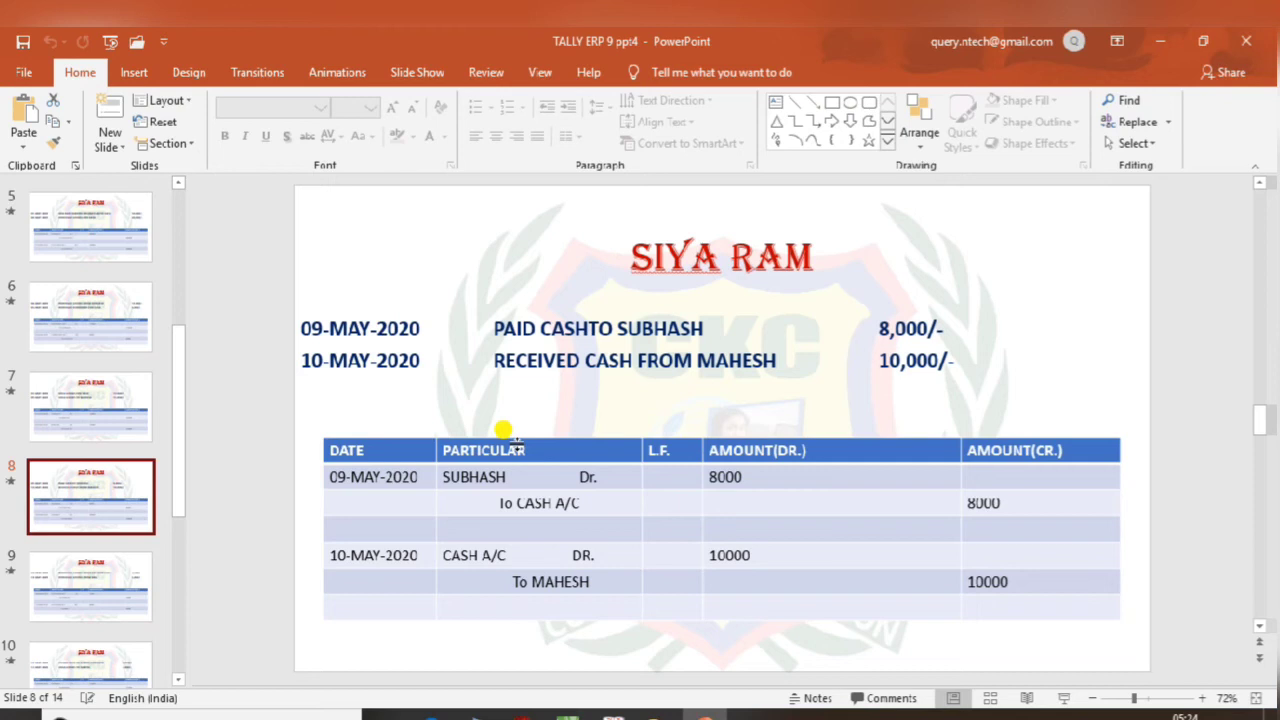
pyautogui.press('alt')
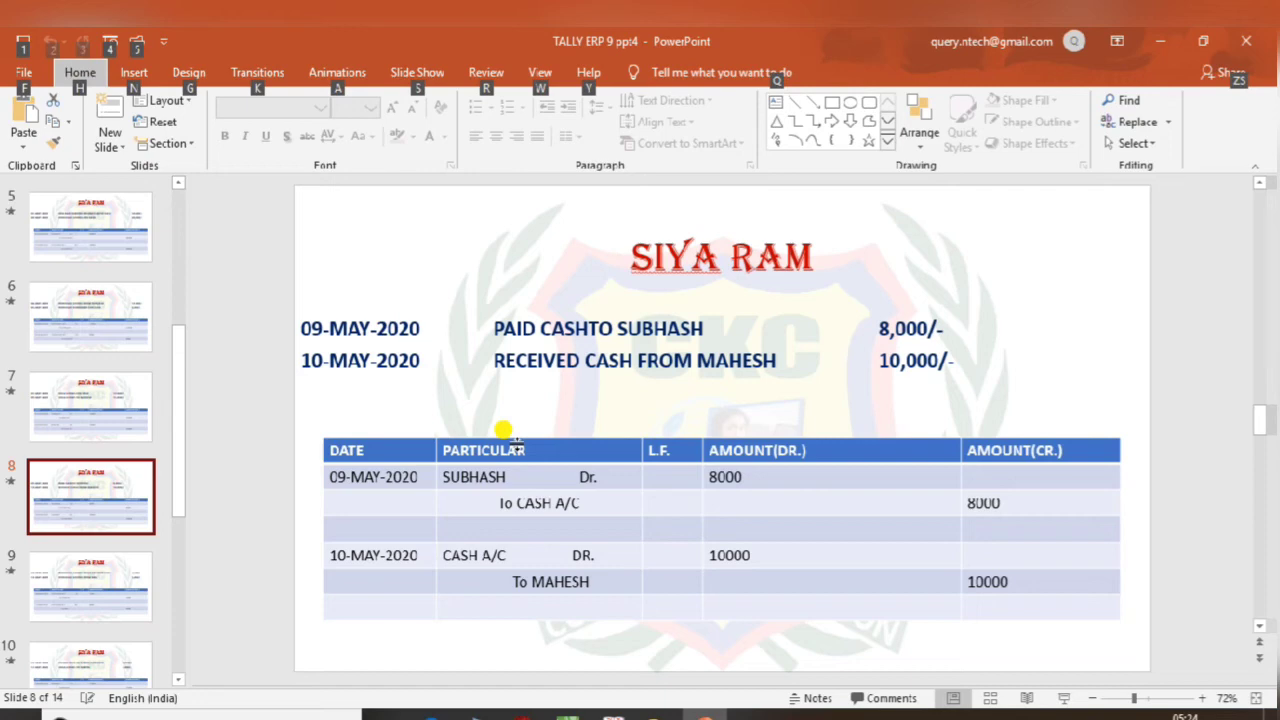
pyautogui.hotkey('alt', 'Tab')
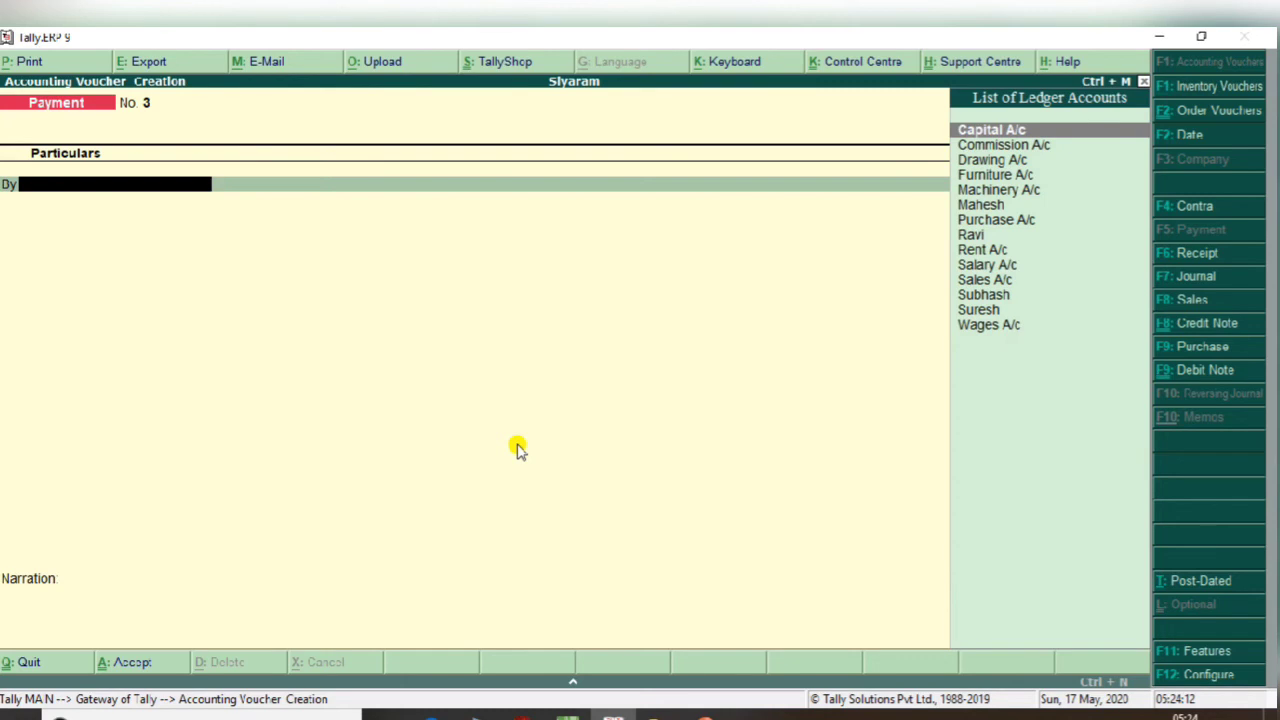
pyautogui.press('F6')
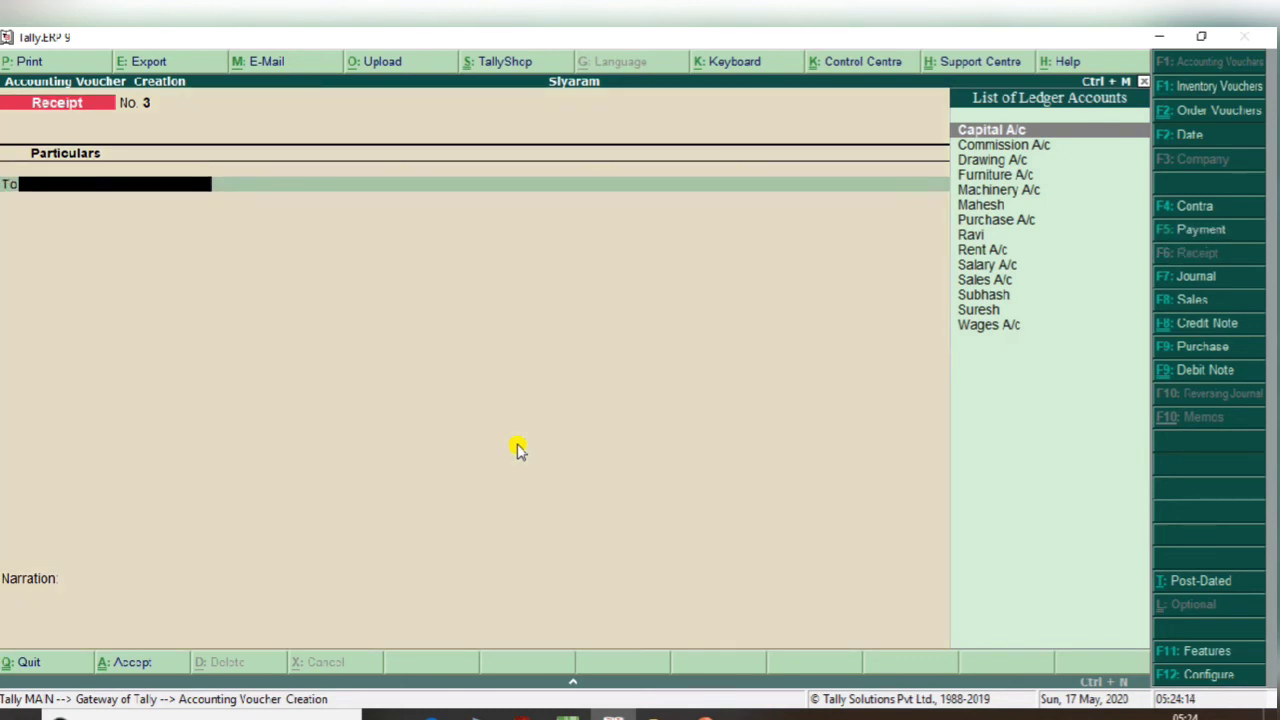
pyautogui.write('Mahe')
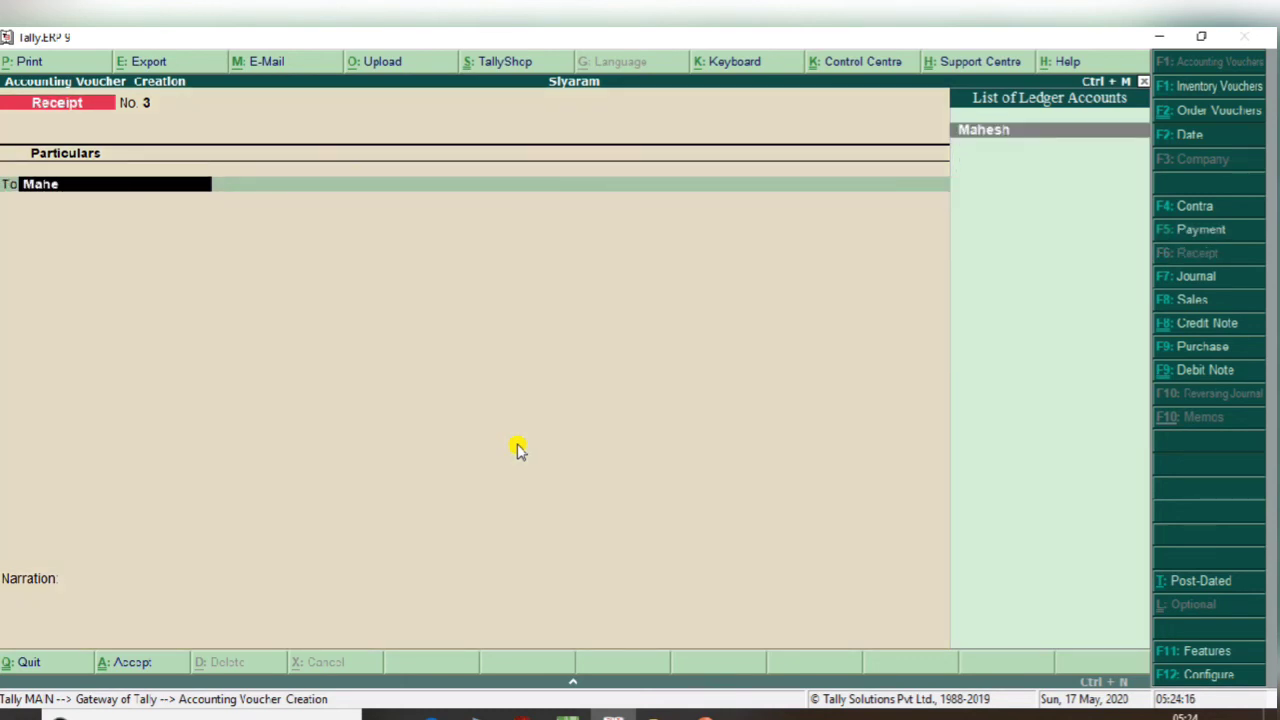
pyautogui.press('Return')
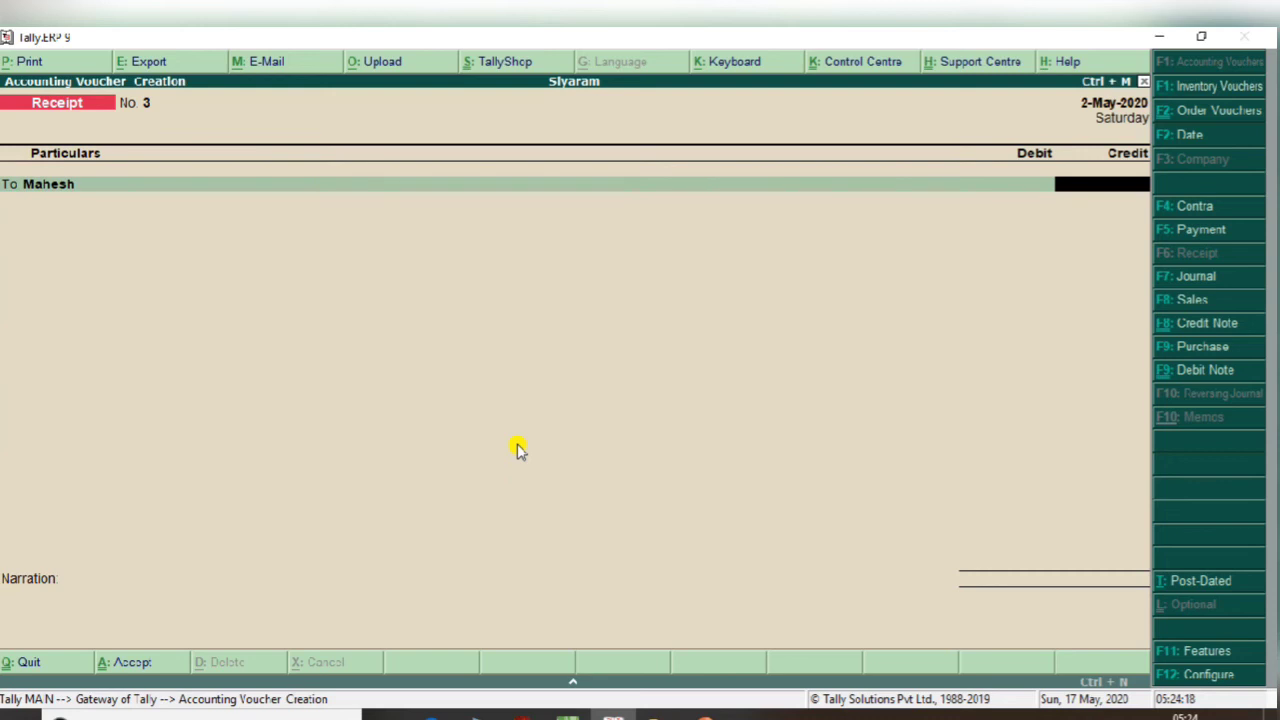
# Recheck the amount in PowerPoint, credit the customer's ledger with 10000 in Tally, debit Cash, and save the receipt voucher without a narration.
pyautogui.hotkey('alt', 'Tab')
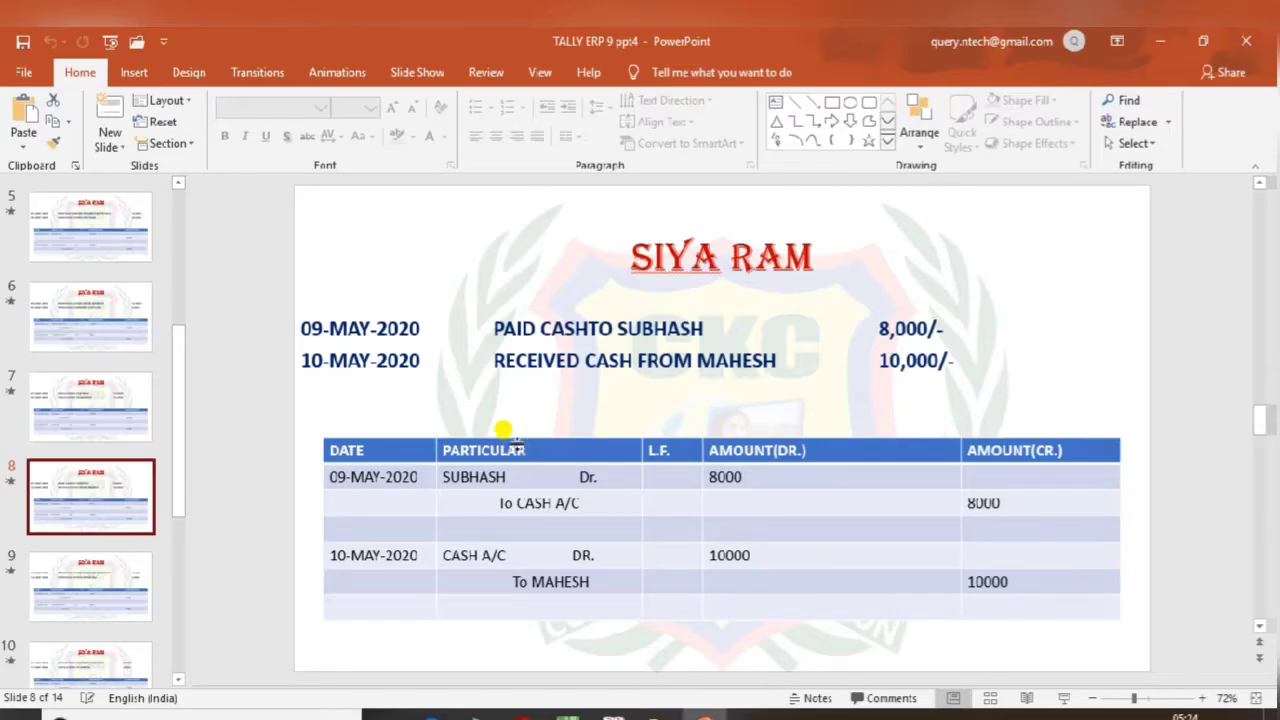
pyautogui.hotkey('alt', 'Tab')
pyautogui.write('10,00')
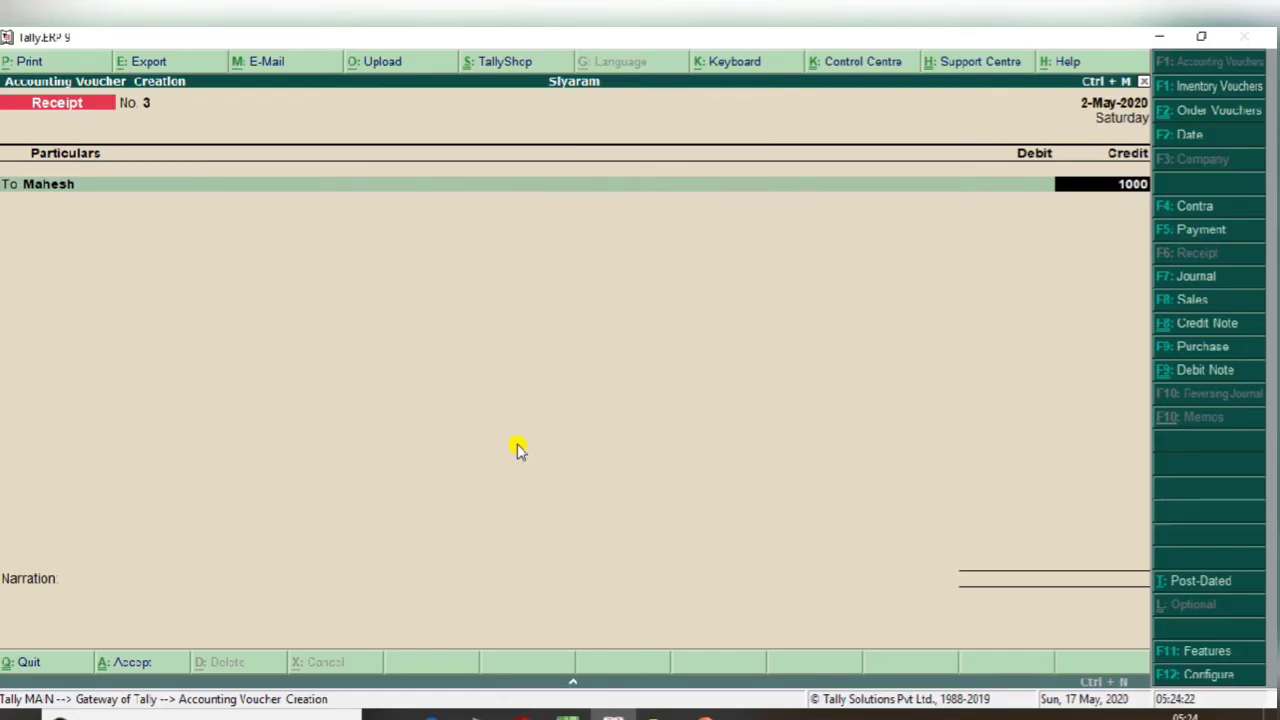
pyautogui.write('0')
pyautogui.press('Return')
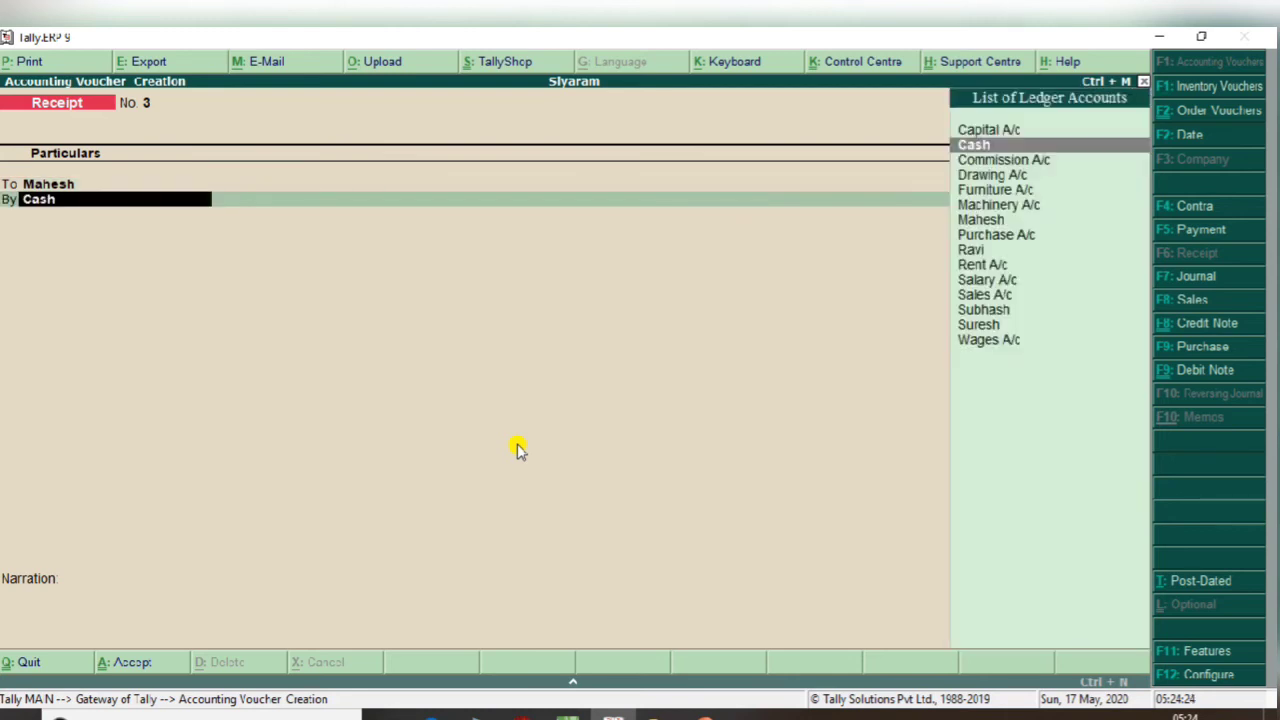
pyautogui.press('Return')
pyautogui.press('Return')
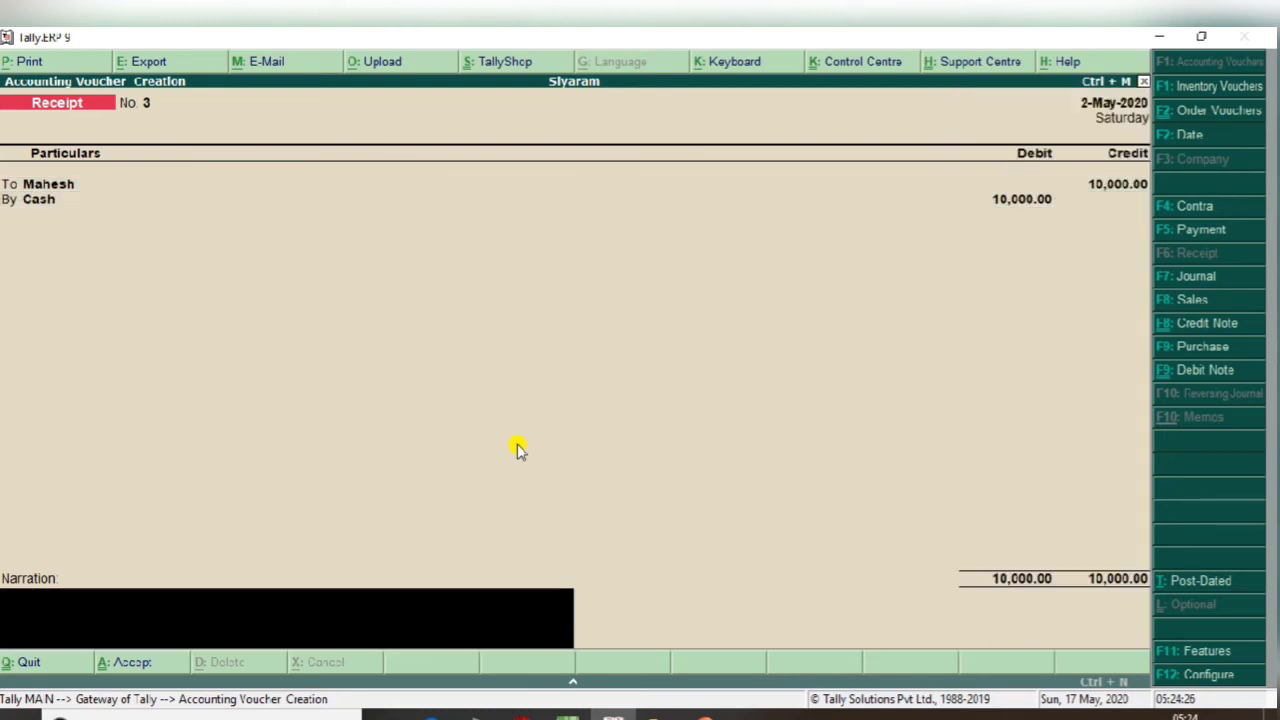
pyautogui.press('Return')
pyautogui.press('Return')
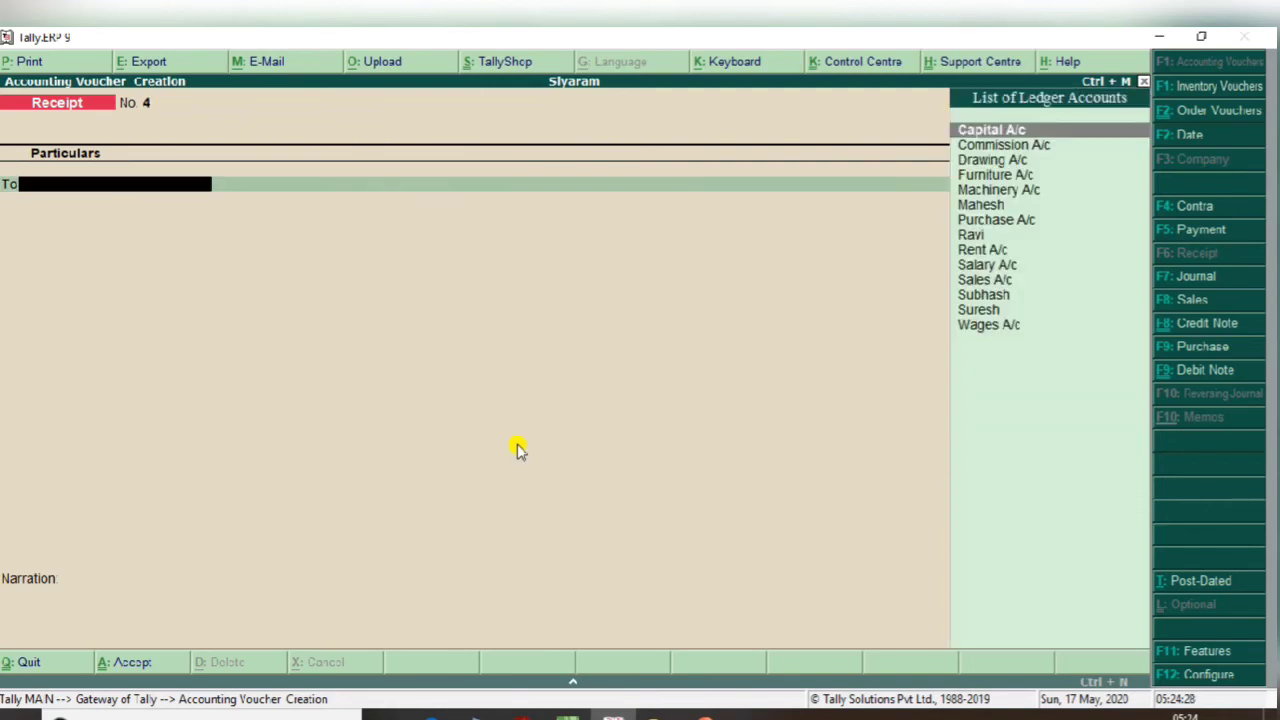
# Check the 10-MAY-2020 purchase entry on slide 9 in PowerPoint, return to Tally, and open a purchase voucher in voucher mode.
pyautogui.hotkey('alt', 'Tab')
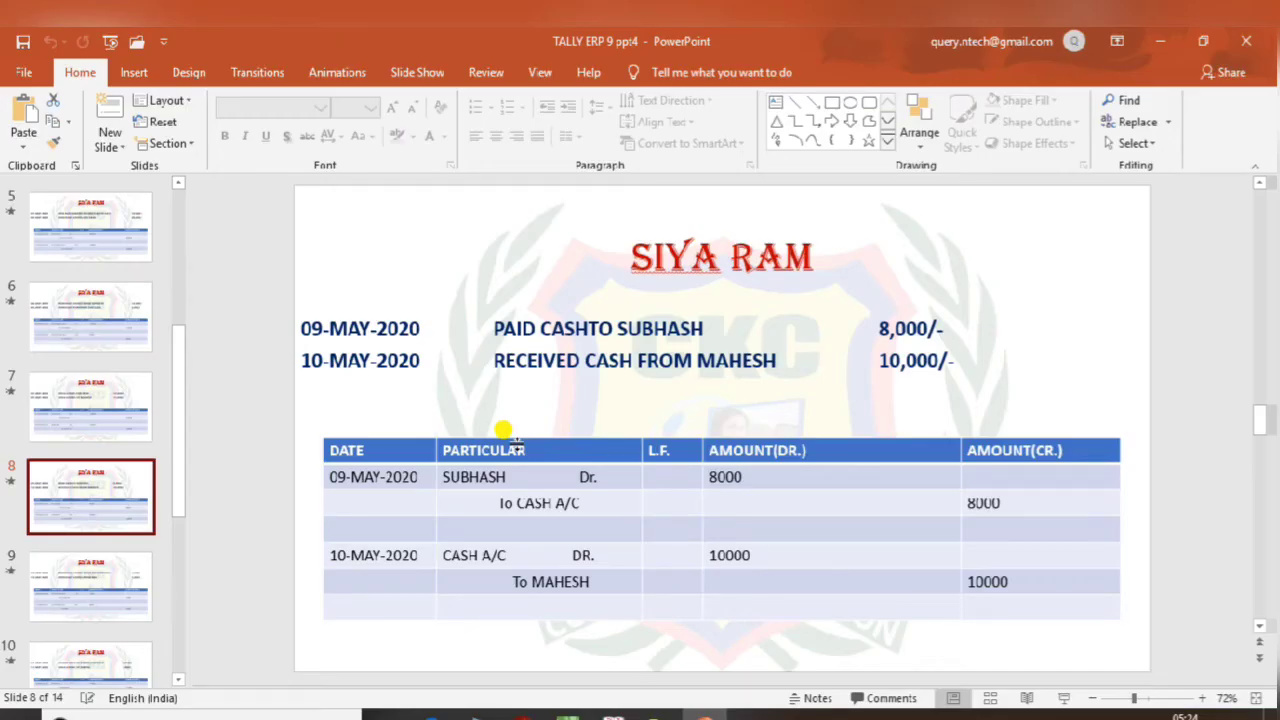
pyautogui.click(84, 585)
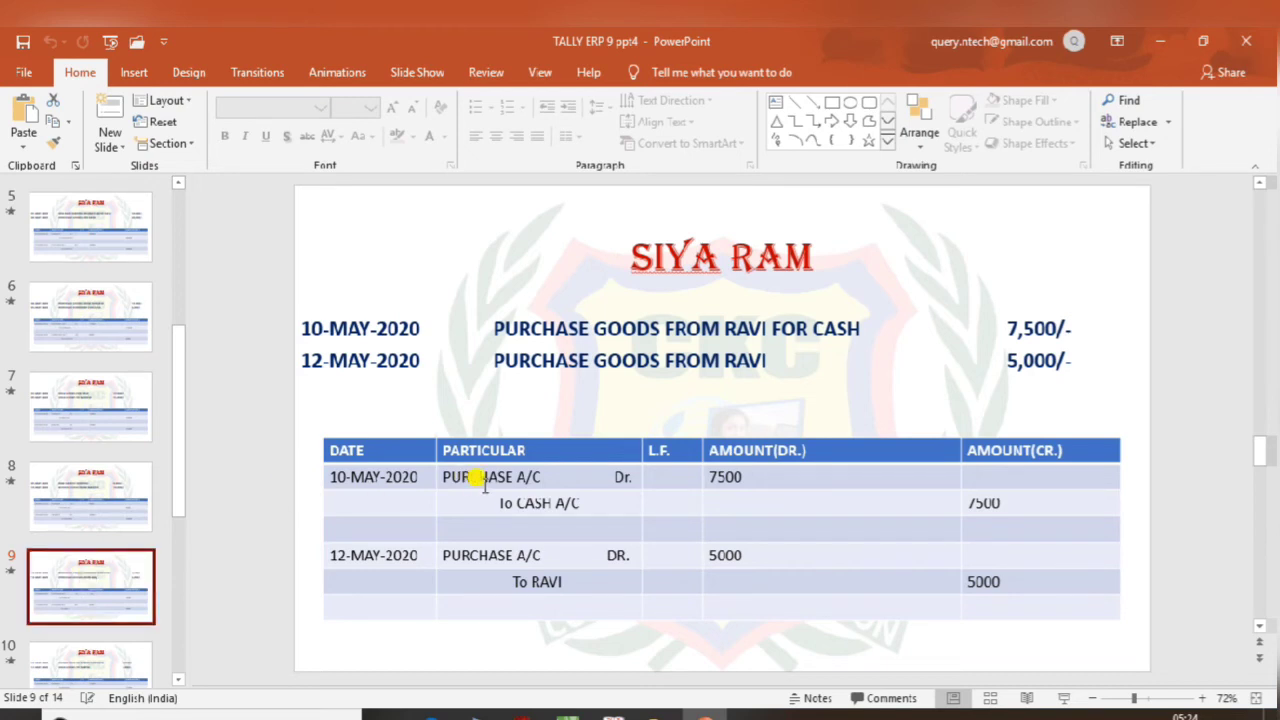
pyautogui.hotkey('alt', 'Tab')
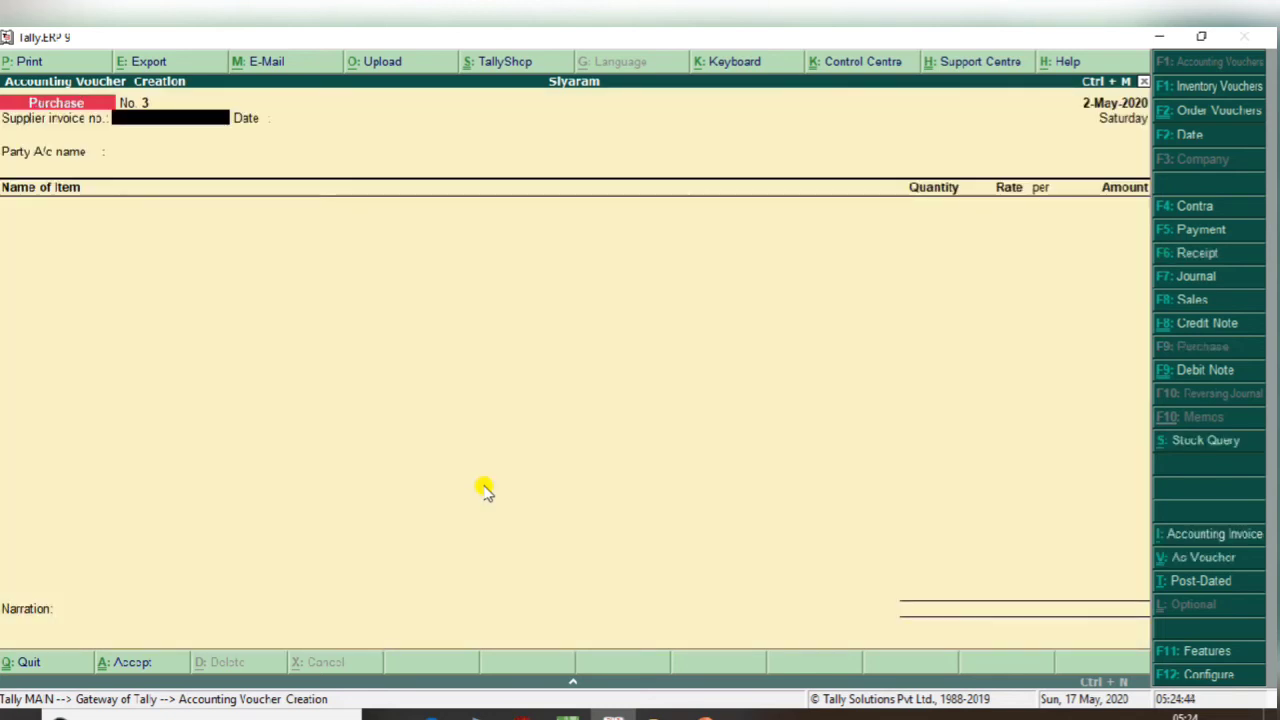
pyautogui.hotkey('ctrl', 'v')
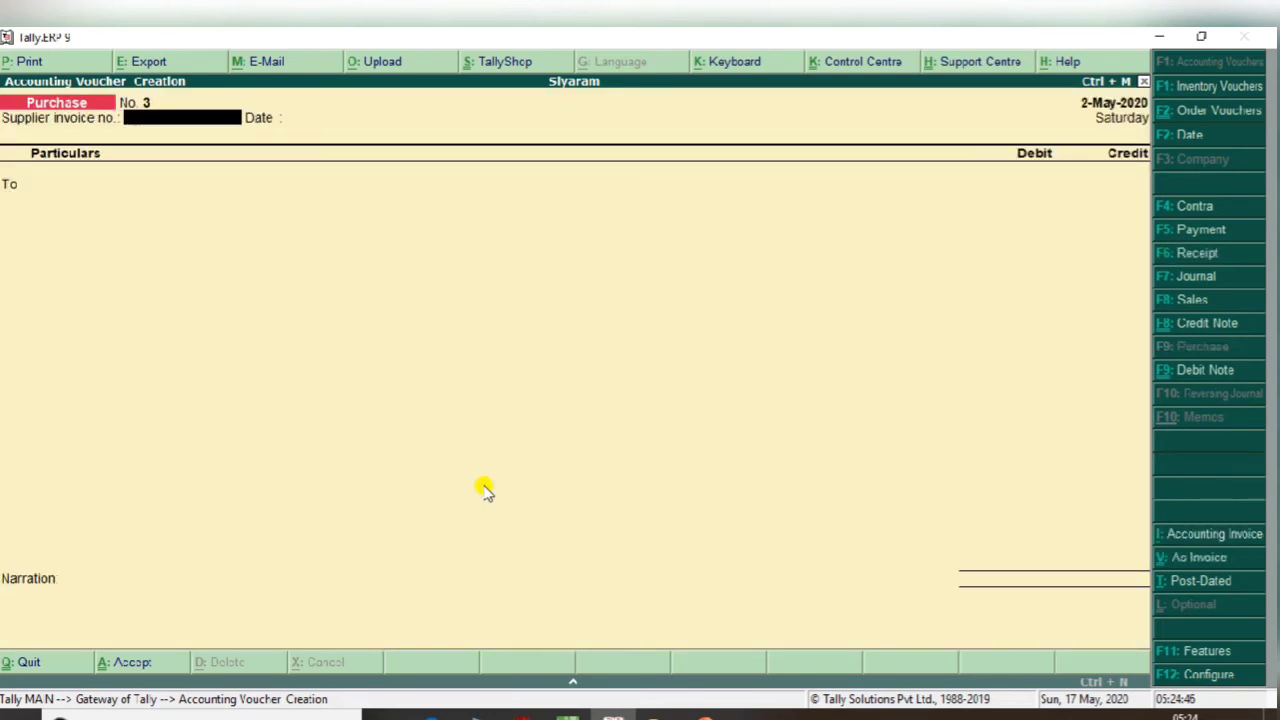
# Leave the supplier invoice number and date blank, choose Cash as the credit ledger, and accept the blank party details.
pyautogui.press('Return')
pyautogui.press('Return')
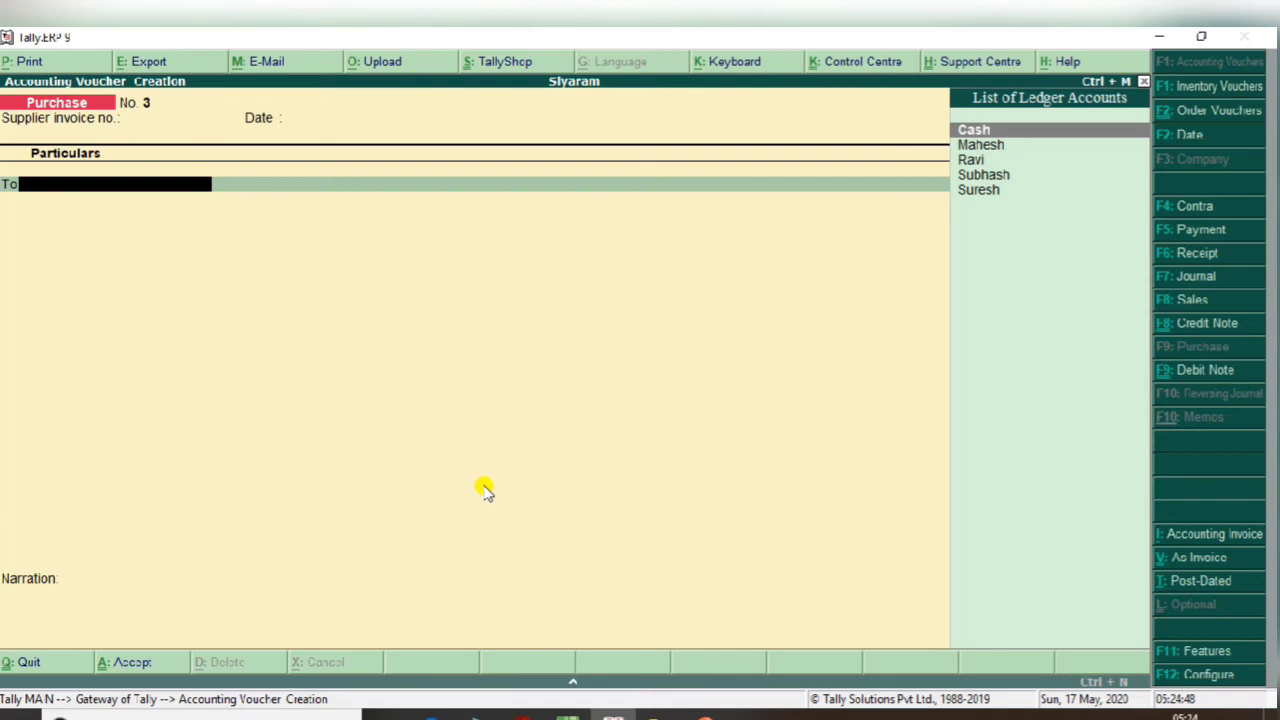
pyautogui.write('C')
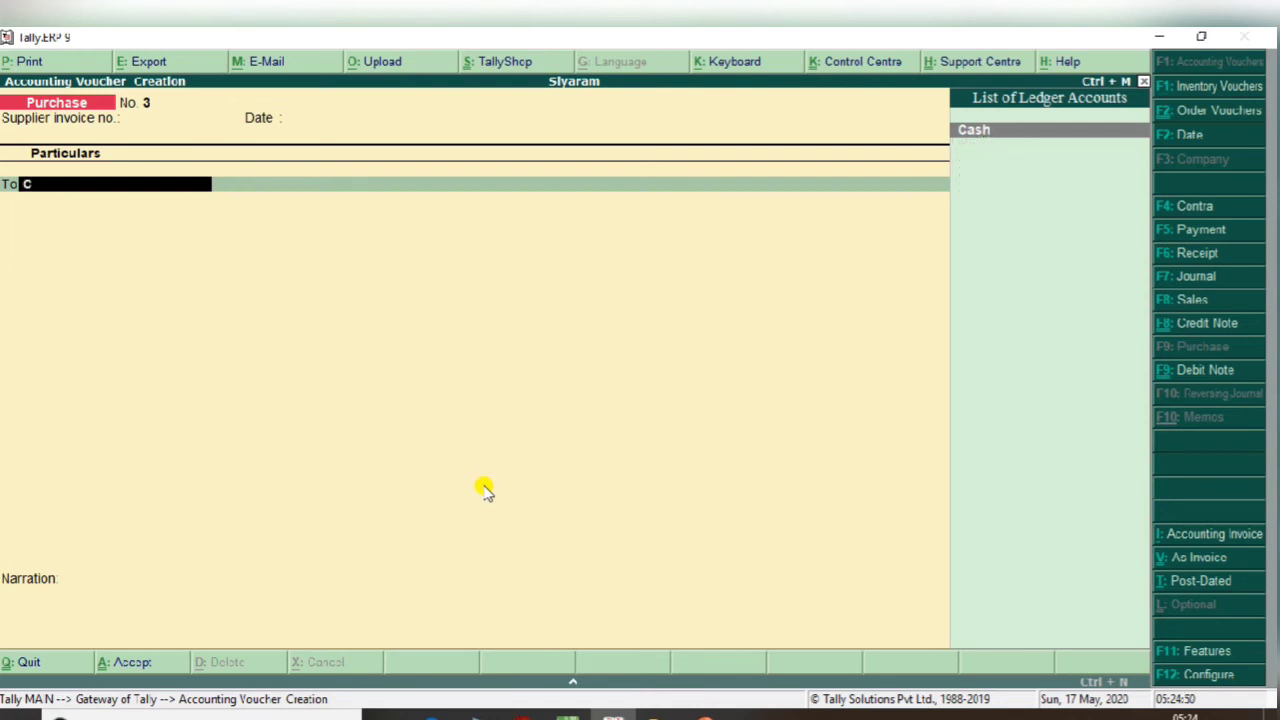
pyautogui.press('Return')
pyautogui.press('Return')
pyautogui.press('Return')
pyautogui.press('Return')
pyautogui.press('Return')
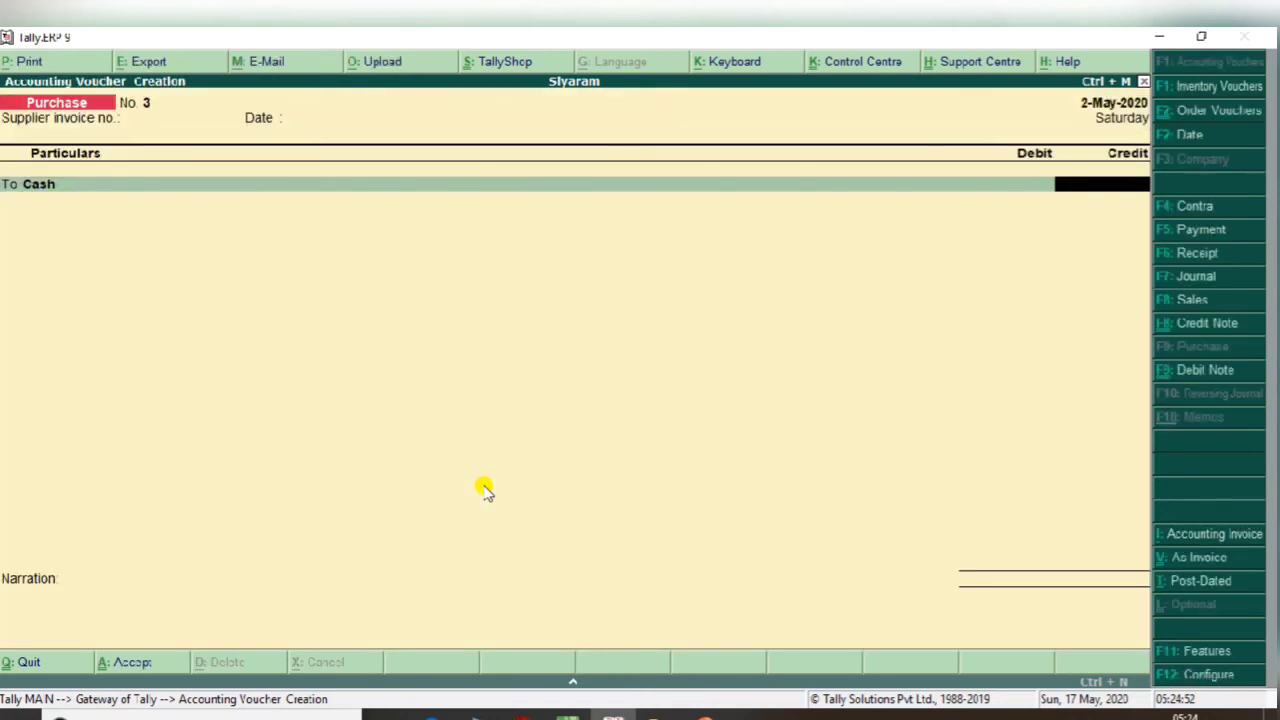
# Recheck the amount in PowerPoint, credit Cash with 7500 in Tally, debit Purchase A/c, and save the purchase voucher without a narration.
pyautogui.hotkey('alt', 'Tab')
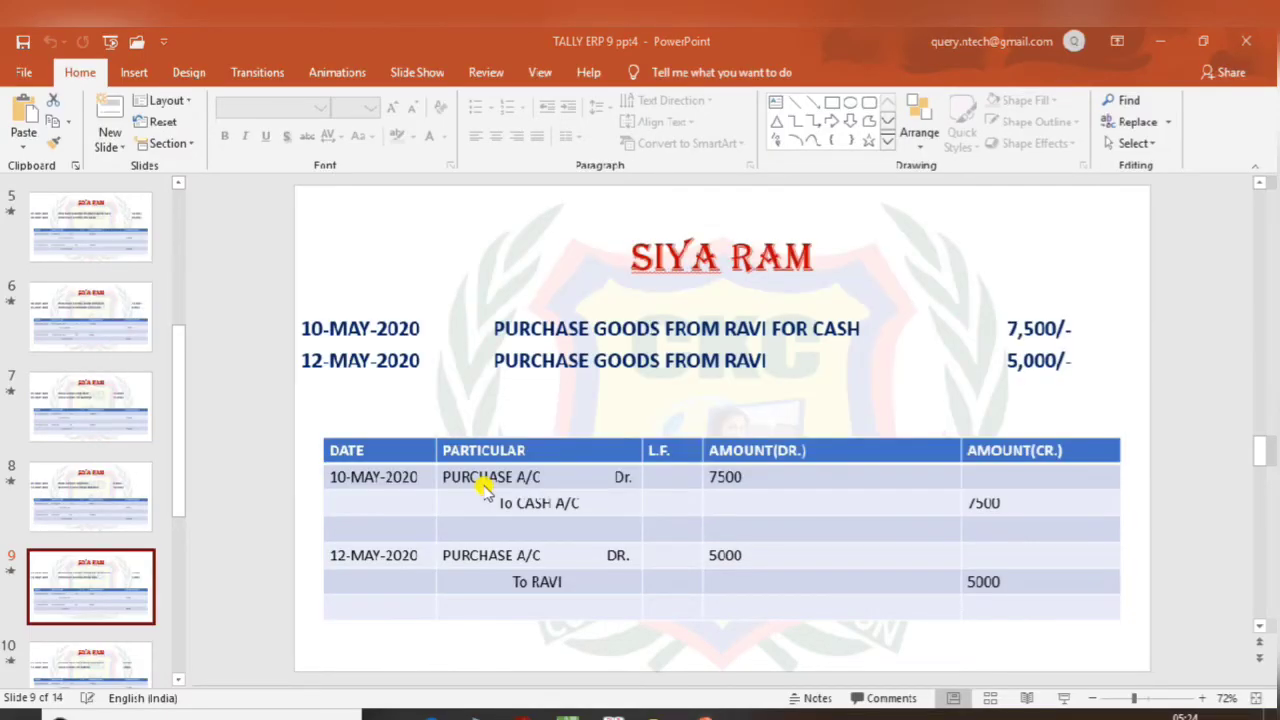
pyautogui.hotkey('alt', 'Tab')
pyautogui.write('7500')
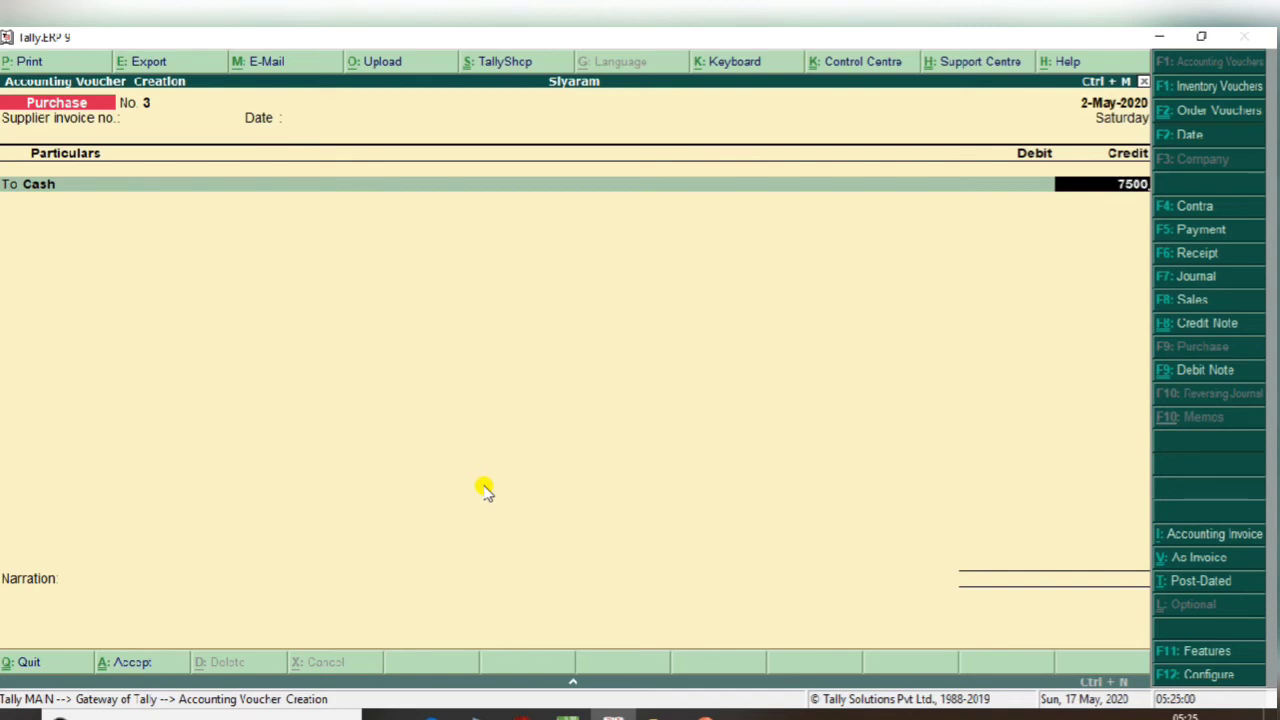
pyautogui.press('Return')
pyautogui.write('pur')
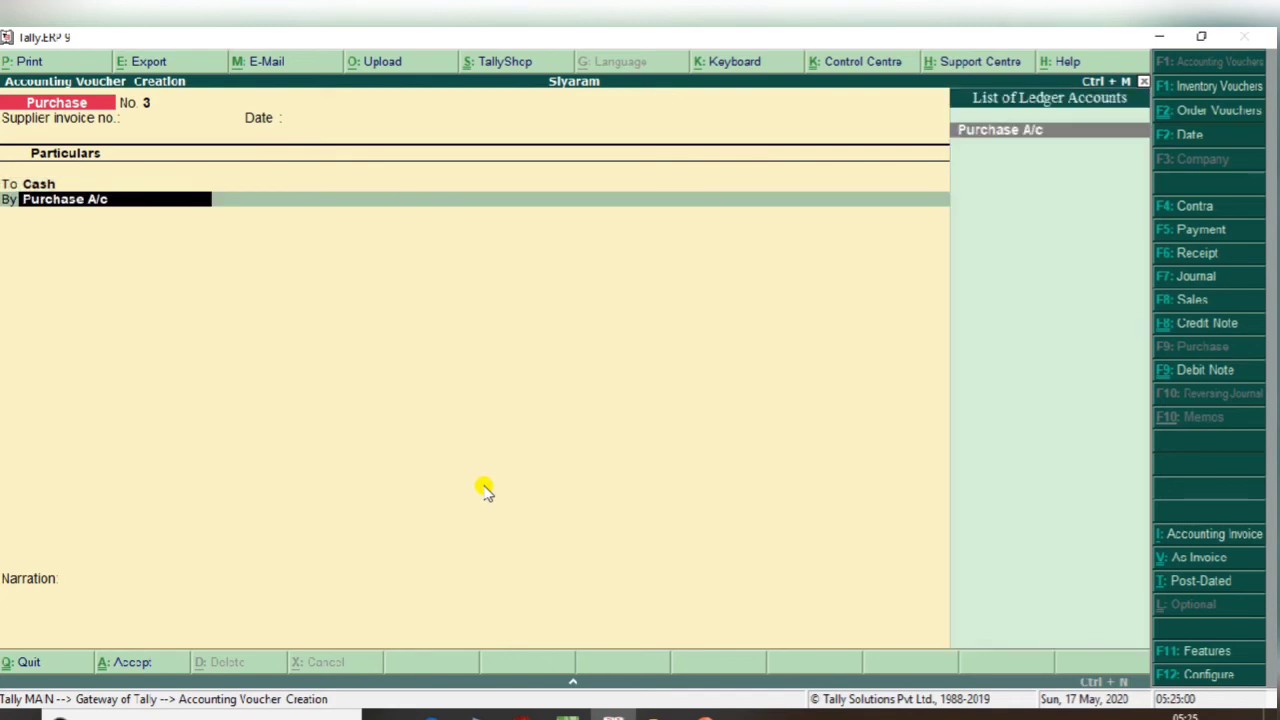
pyautogui.press('Return')
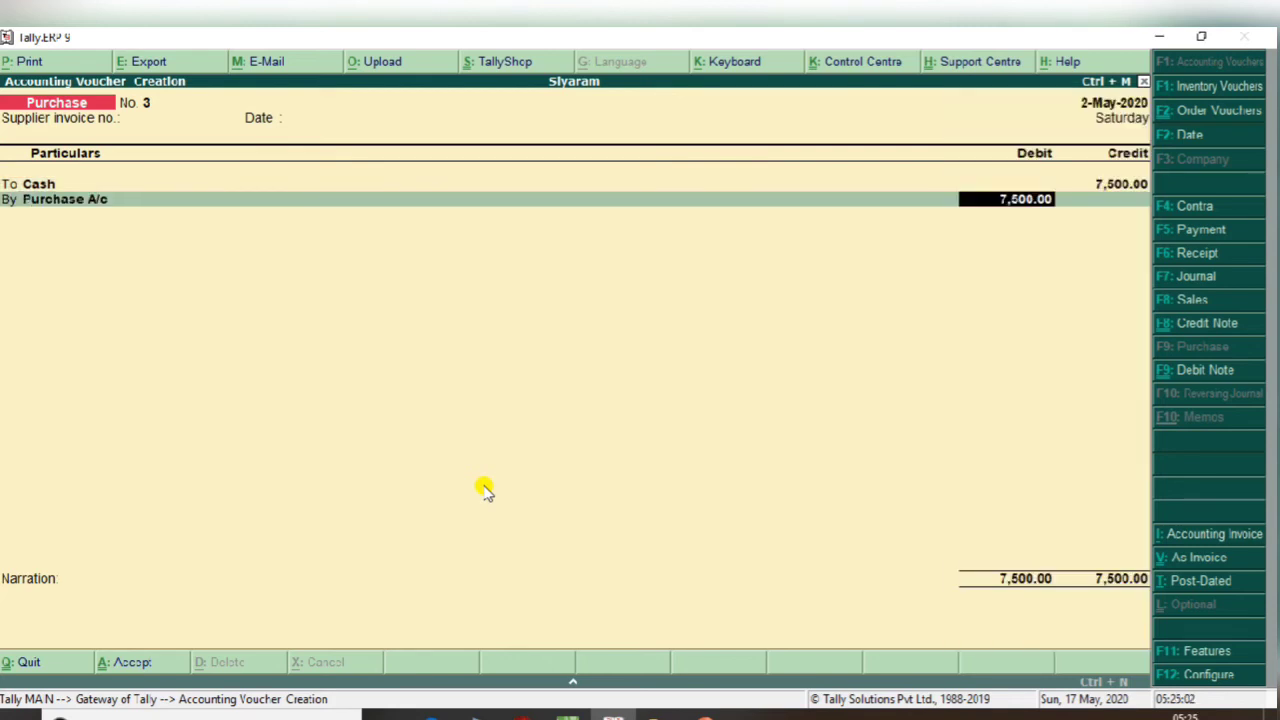
pyautogui.press('Return')
pyautogui.press('Return')
pyautogui.press('Return')
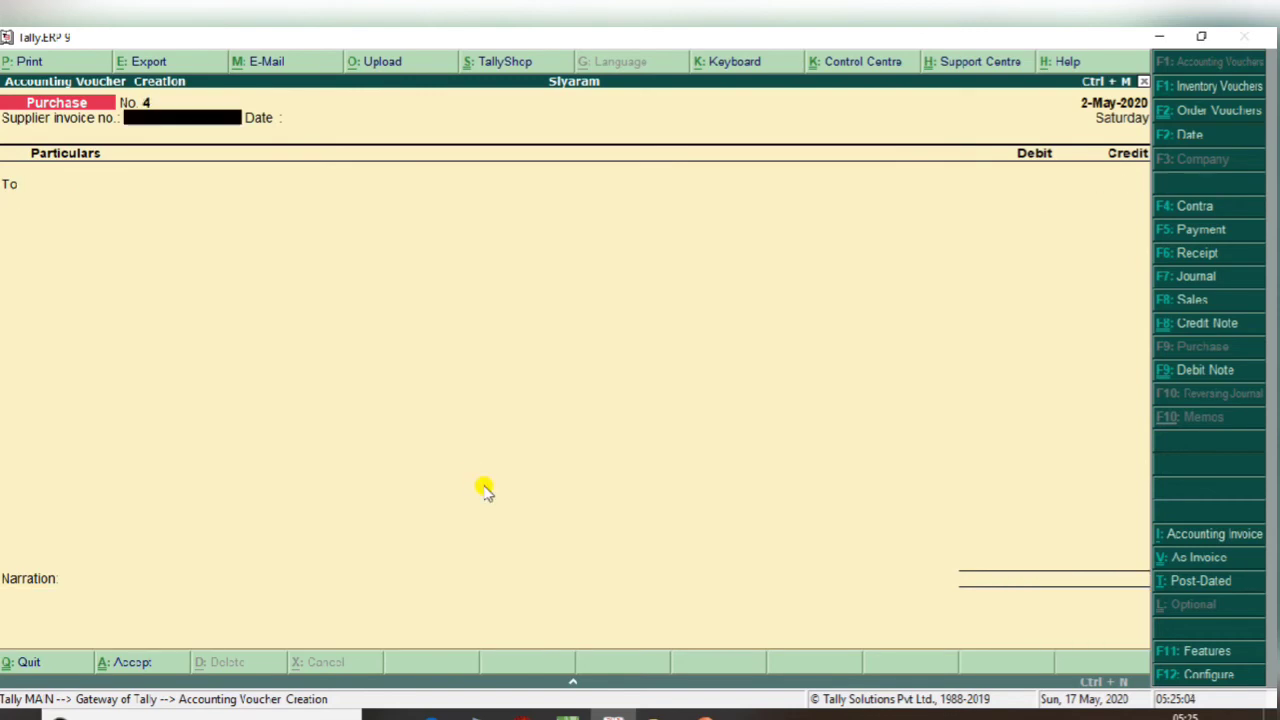
# Check the 12-MAY-2020 entry in PowerPoint, return to Tally, and start a purchase voucher with the supplier's ledger as the credit.
pyautogui.hotkey('alt', 'Tab')
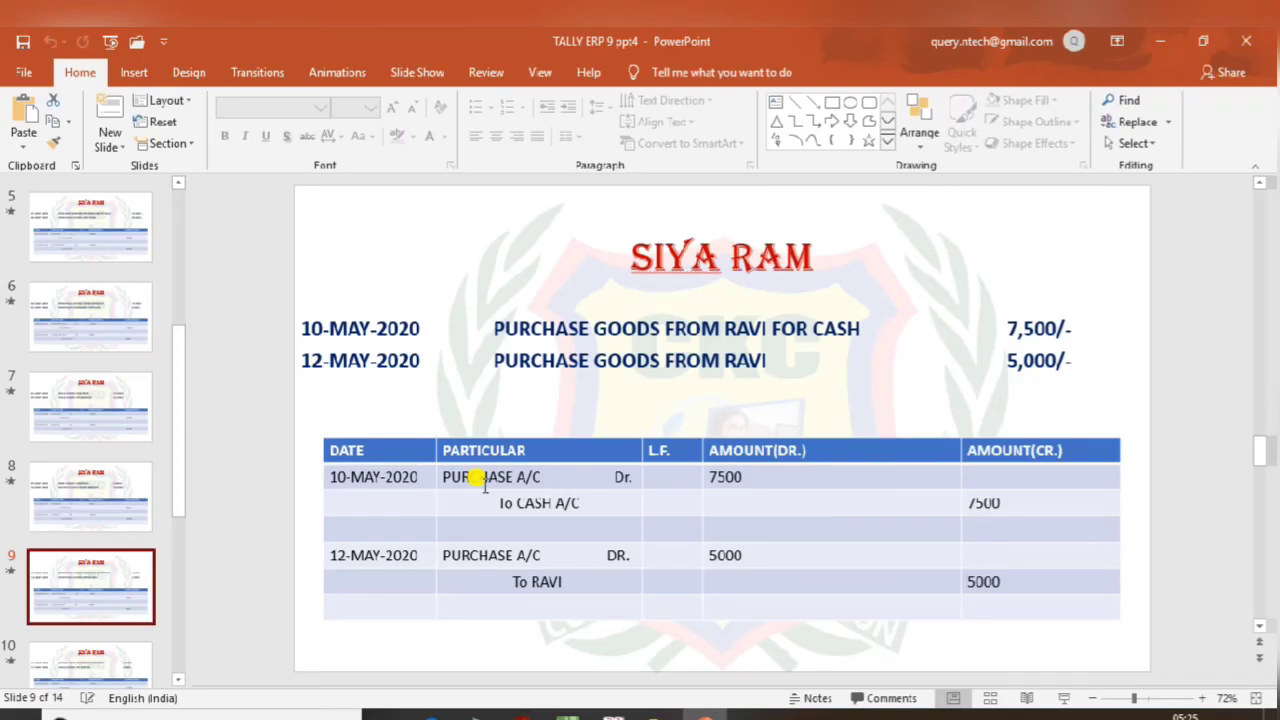
pyautogui.hotkey('alt', 'Tab')
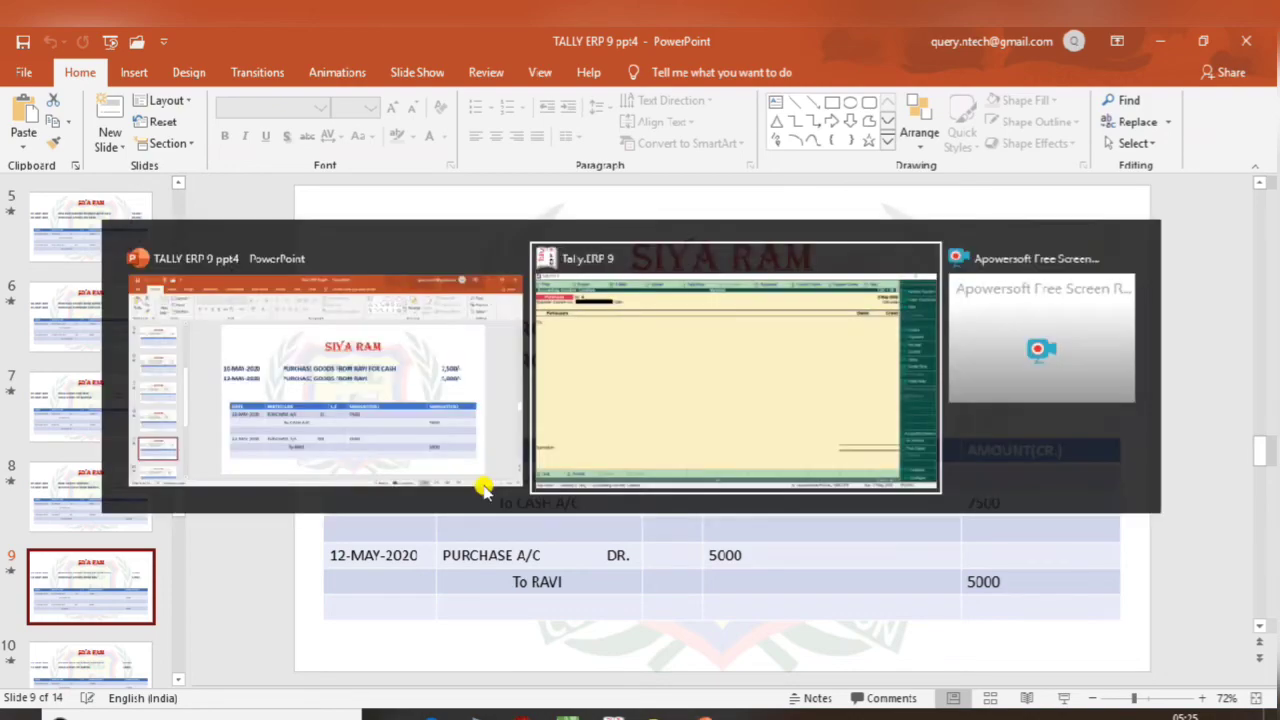
pyautogui.press('Return')
pyautogui.press('Return')
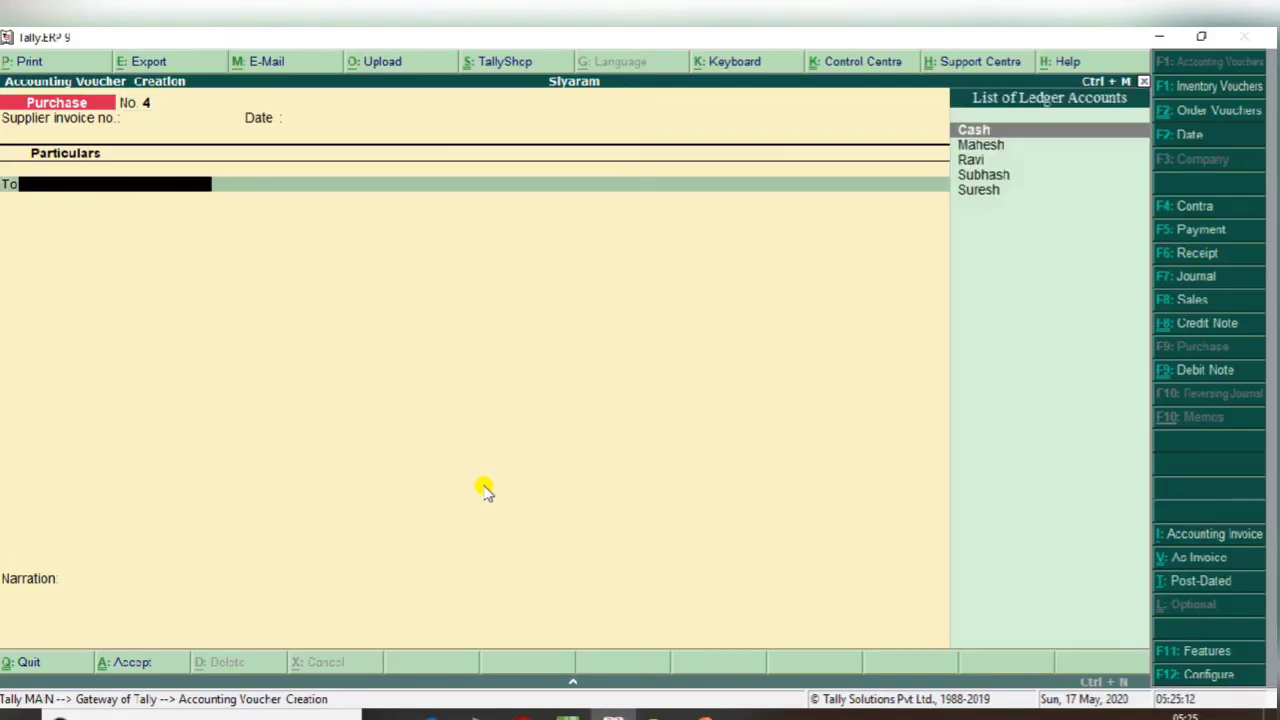
pyautogui.write('r')
pyautogui.press('Return')
pyautogui.press('Return')
pyautogui.press('Return')
pyautogui.press('Return')
pyautogui.press('Return')
# Recheck the amount in PowerPoint, credit the supplier's ledger with 5000 in Tally, debit Purchase A/c, and save the voucher without a narration.
pyautogui.hotkey('alt', 'Tab')
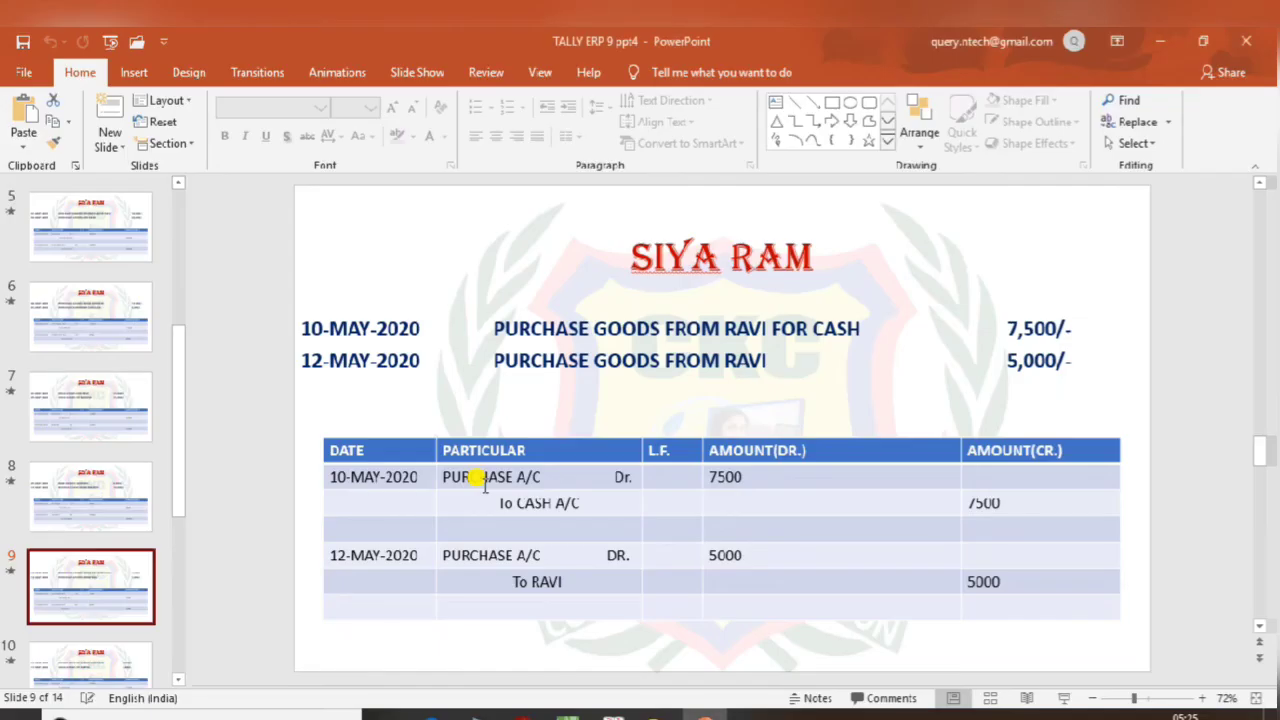
pyautogui.hotkey('alt', 'Tab')
pyautogui.write('5000')
pyautogui.press('Return')
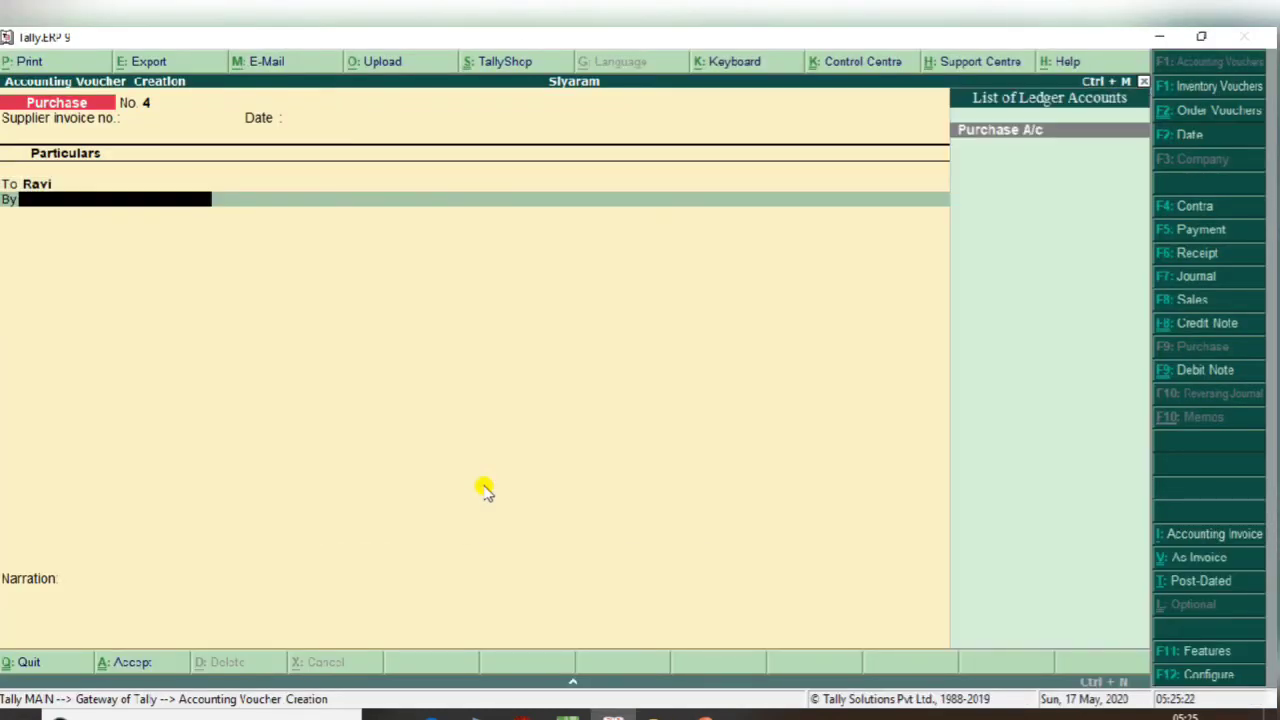
pyautogui.press('Return')
pyautogui.press('Return')
pyautogui.press('Return')
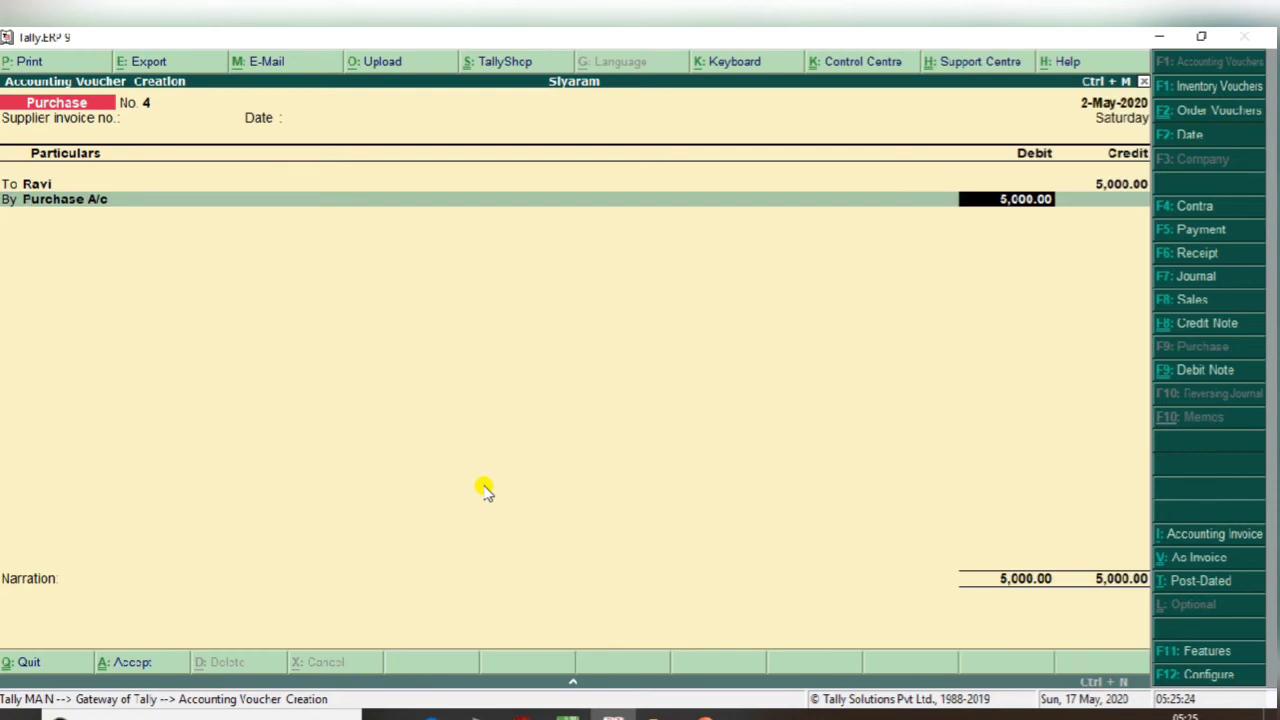
pyautogui.press('Return')
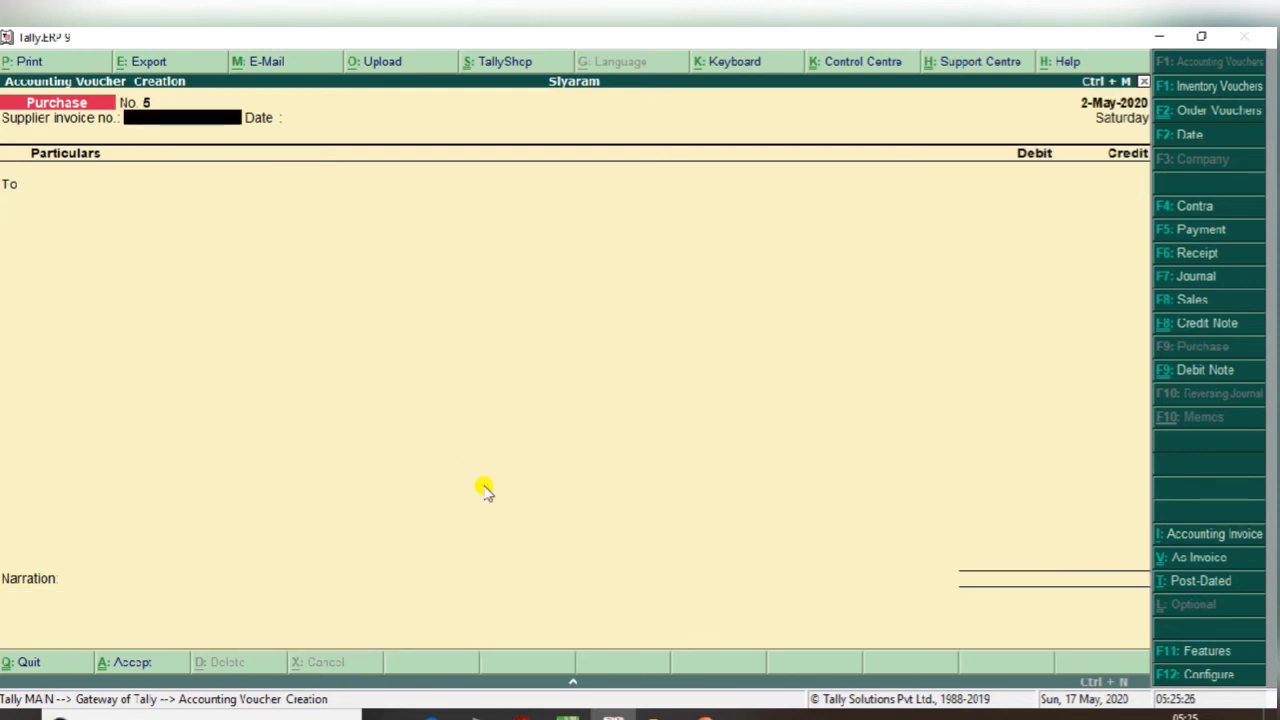
# Check the 16-MAY-2020 cash sale on slide 10 in PowerPoint, return to Tally, and open a sales voucher in voucher mode.
pyautogui.hotkey('alt', 'Tab')
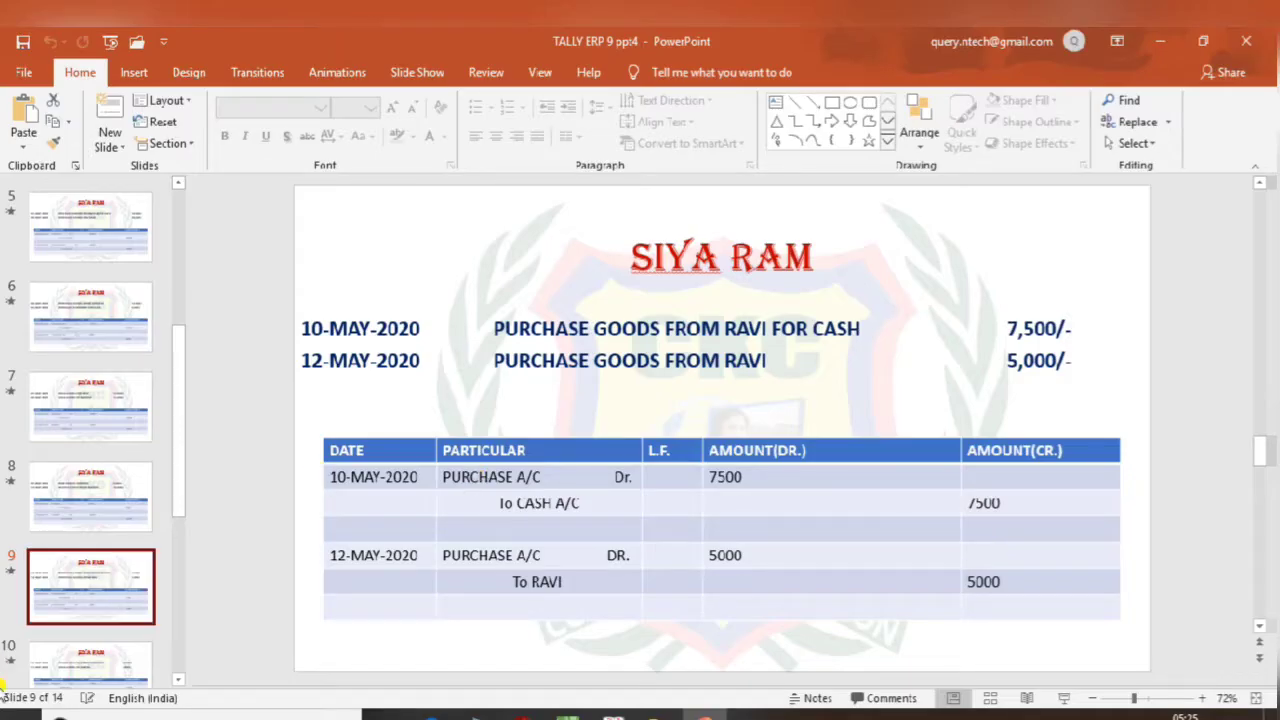
pyautogui.click(66, 673)
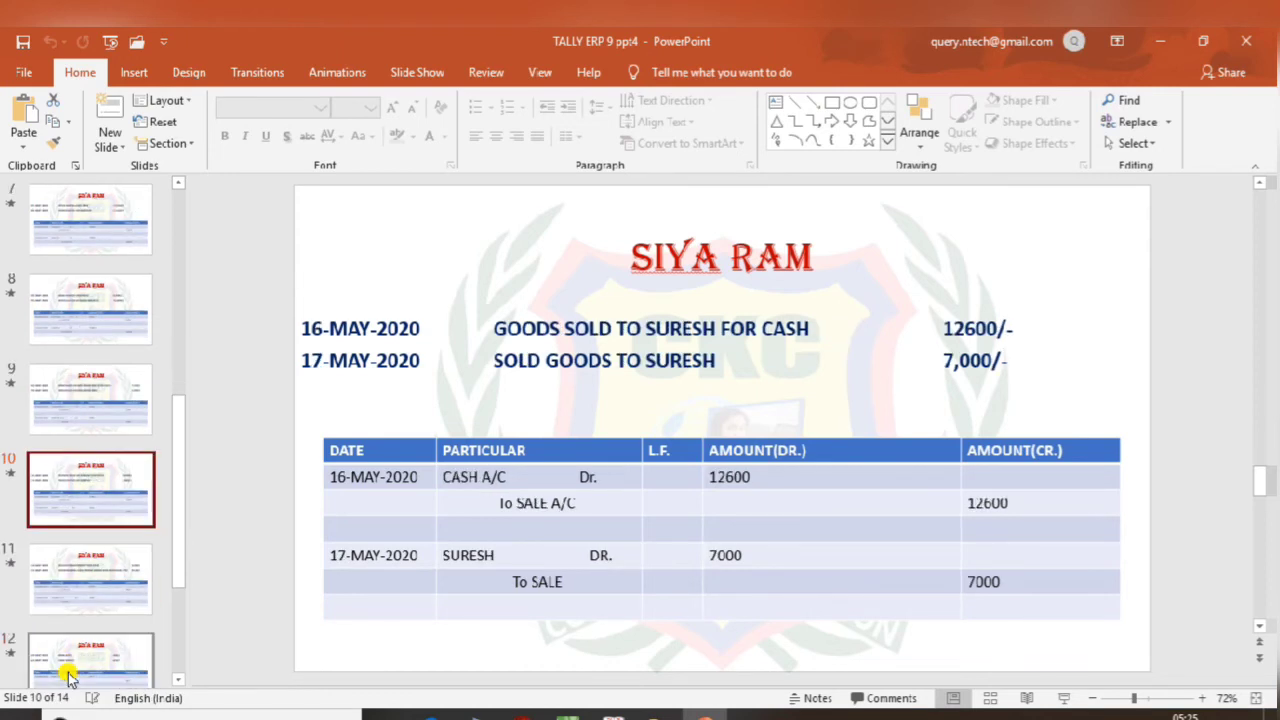
pyautogui.hotkey('alt', 'Tab')
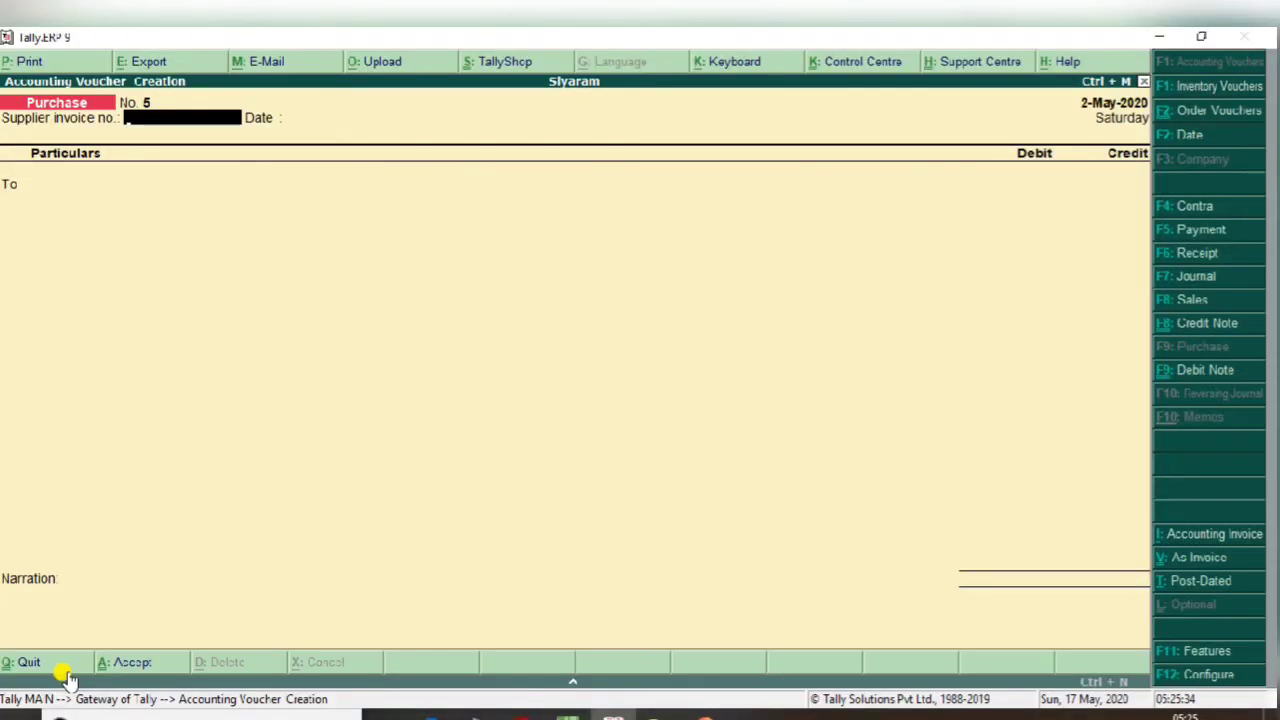
pyautogui.press('F8')
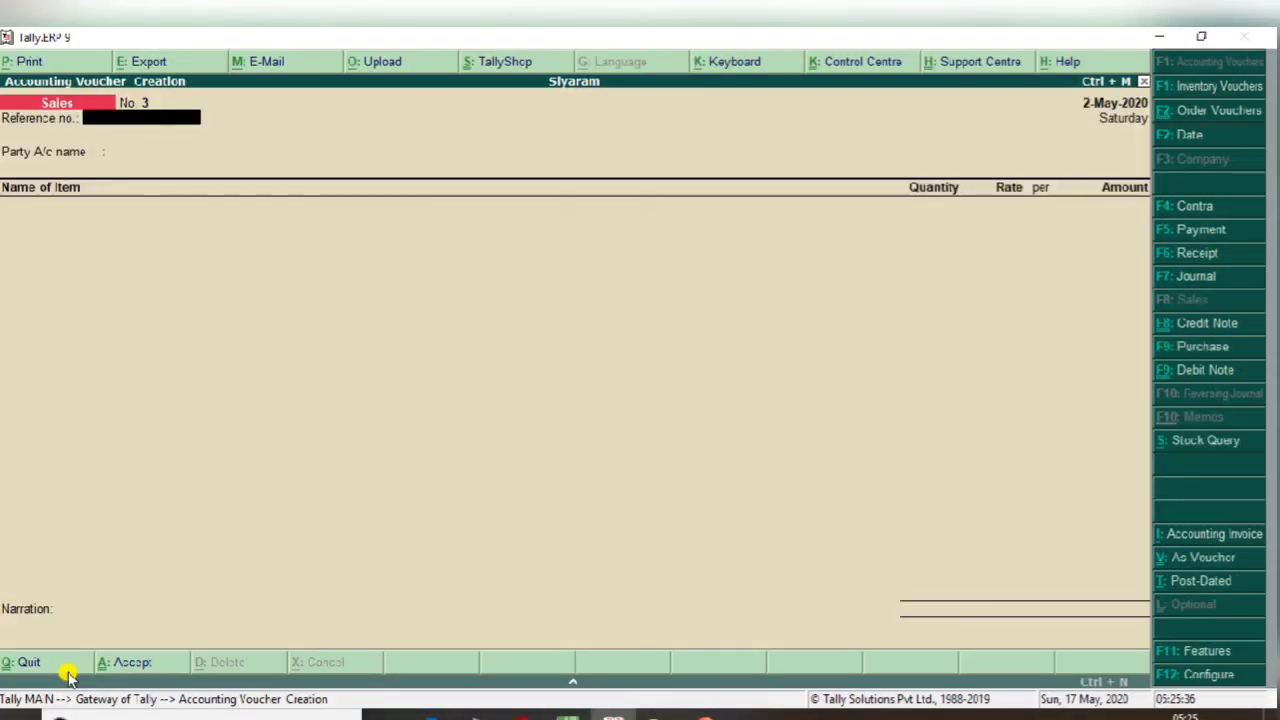
pyautogui.hotkey('ctrl', 'v')
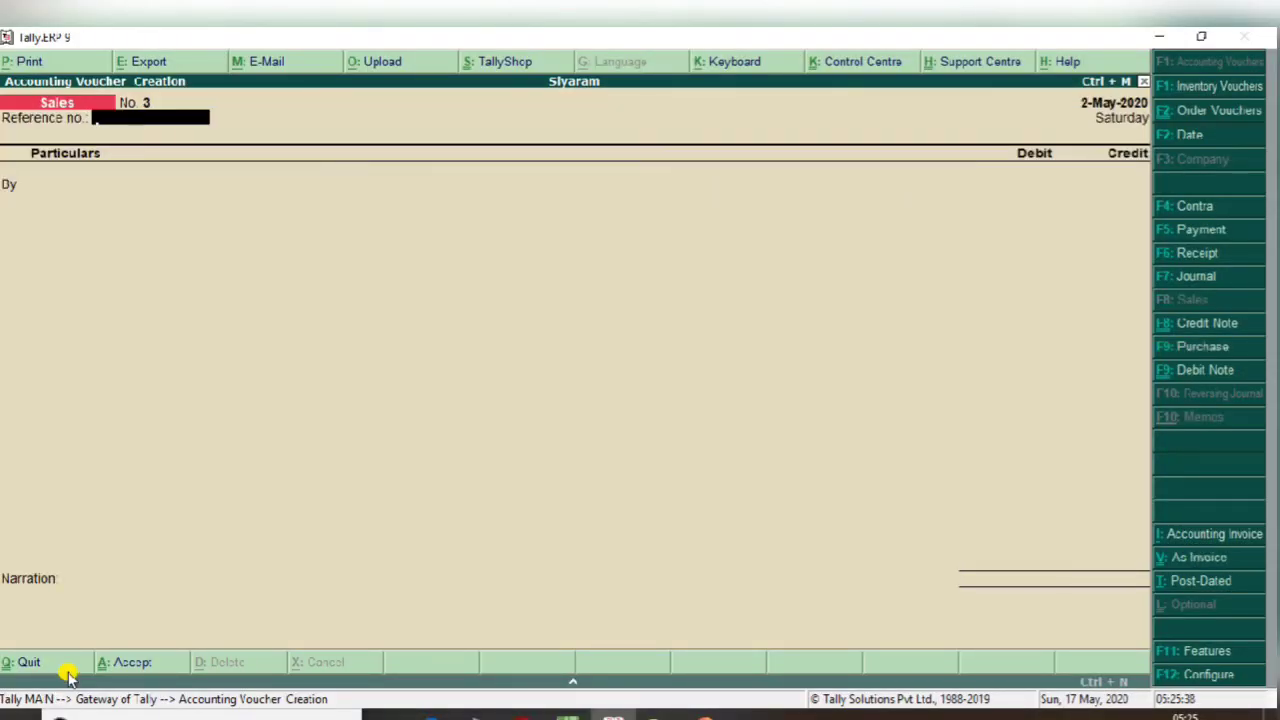
# Leave the sales reference number blank, choose Cash as the debit ledger, and accept the blank party details.
pyautogui.press('Return')
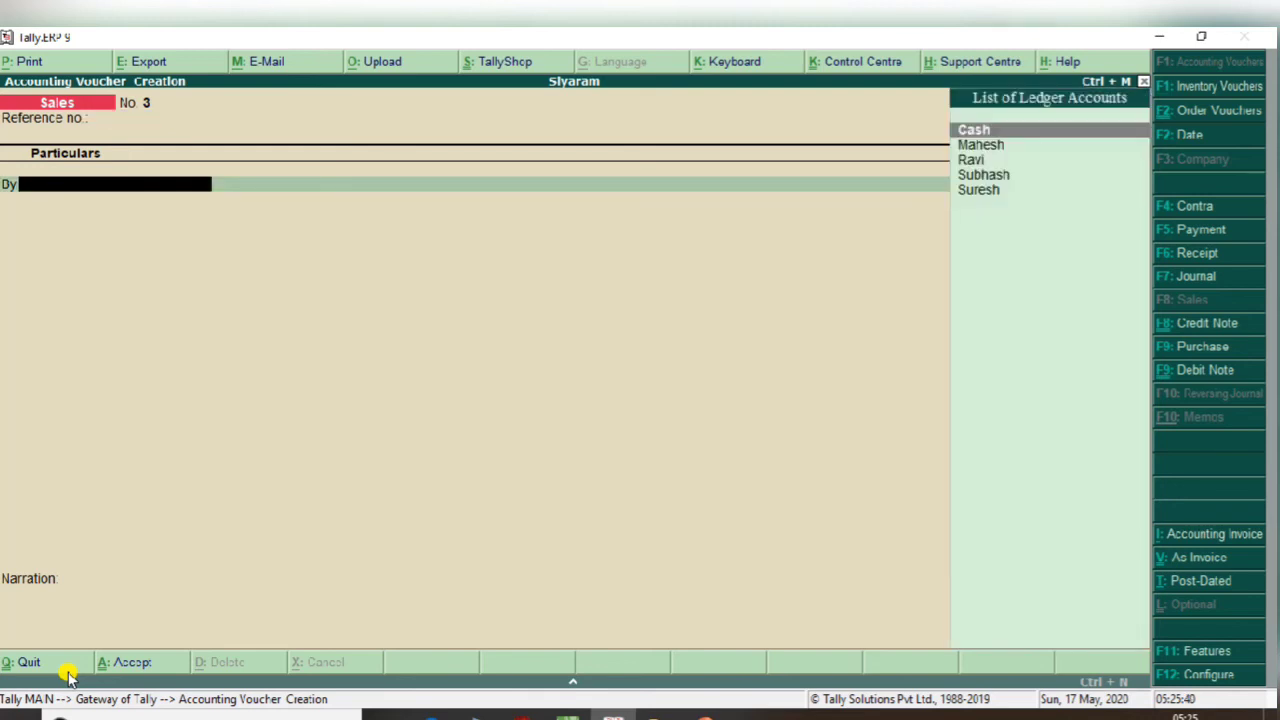
pyautogui.write('C')
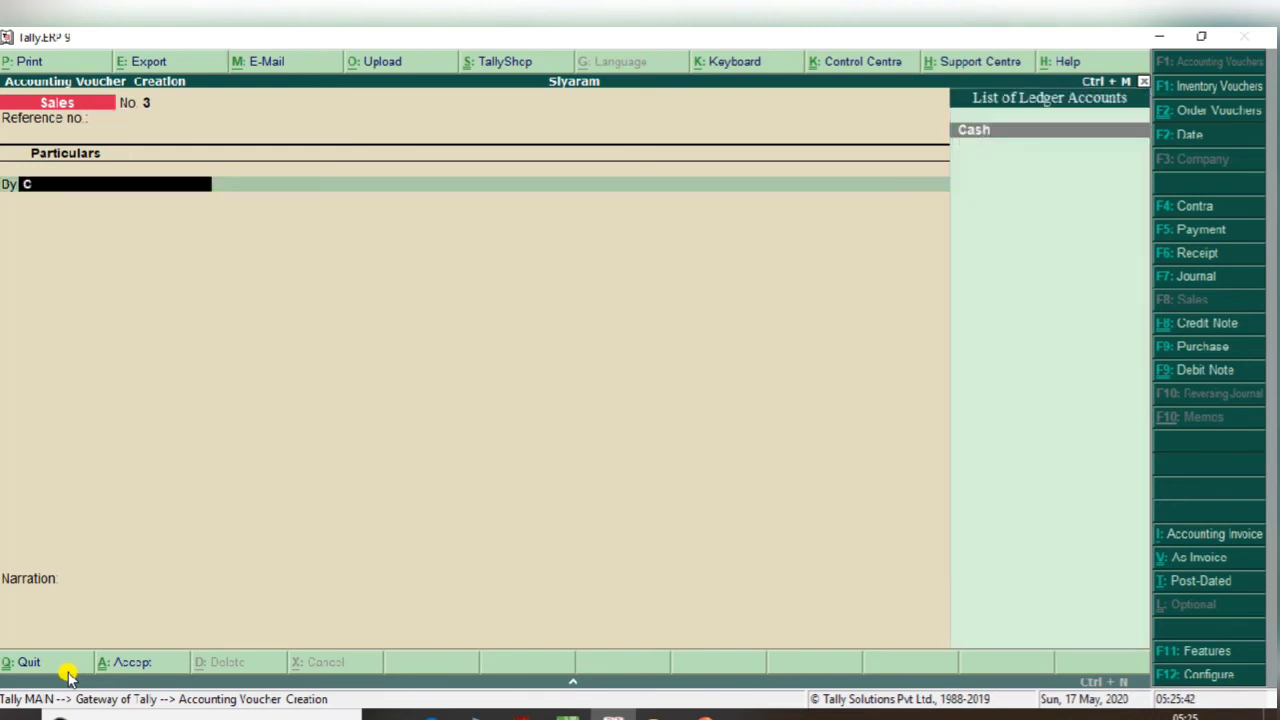
pyautogui.press('Return')
pyautogui.press('Return')
pyautogui.press('Return')
pyautogui.press('Return')
pyautogui.press('Return')
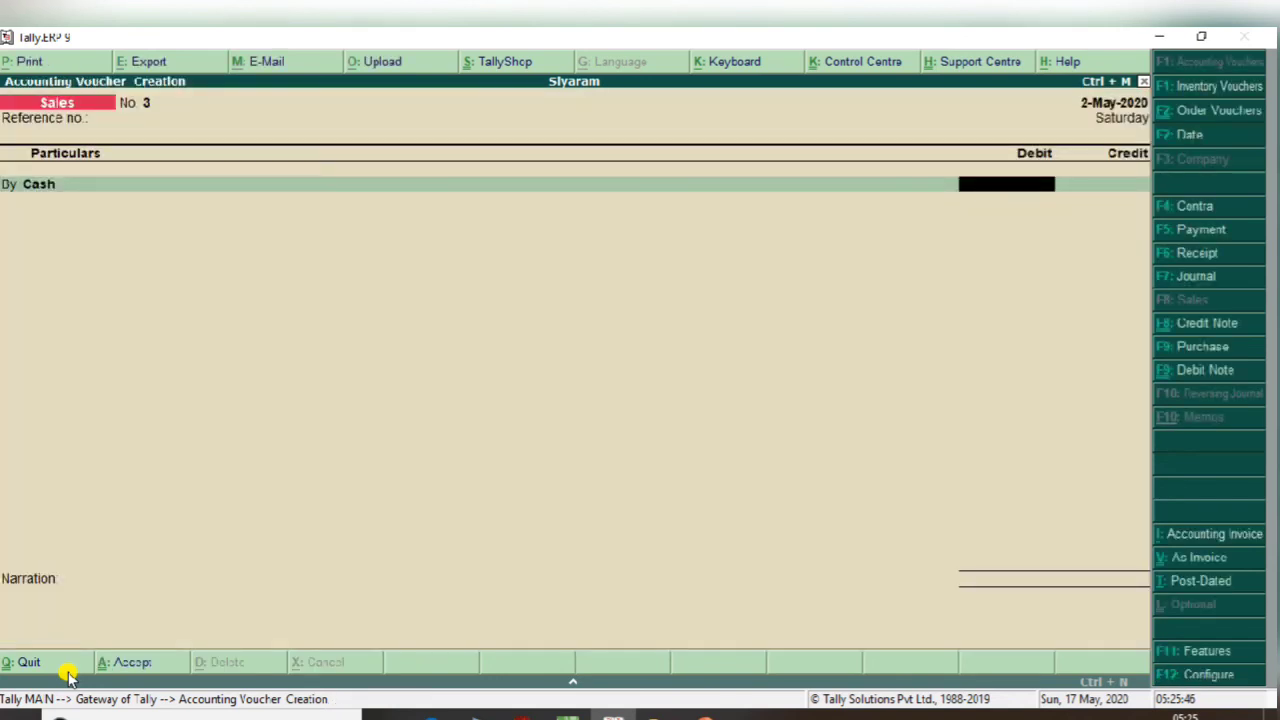
# Recheck the amount in PowerPoint, debit Cash with 12600 in Tally, credit Sales A/c, and save the sales voucher without a narration.
pyautogui.hotkey('alt', 'Tab')
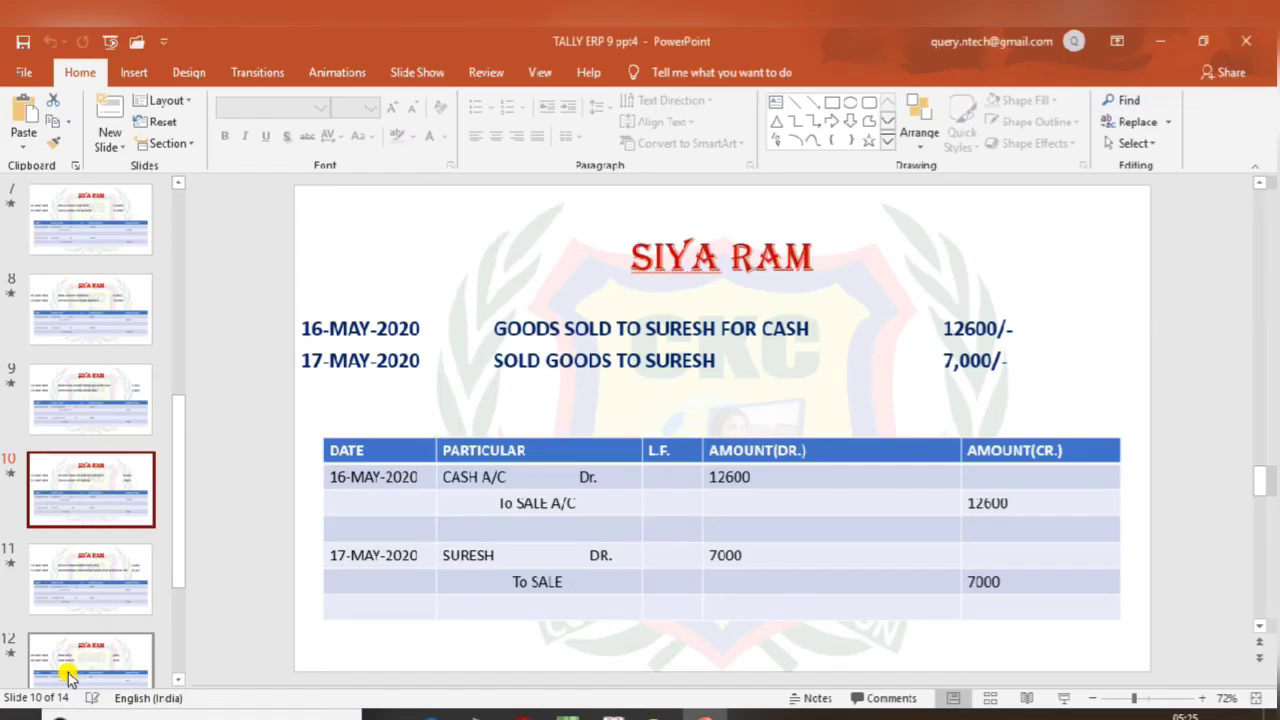
pyautogui.press('alt')
pyautogui.hotkey('alt', 'Tab')
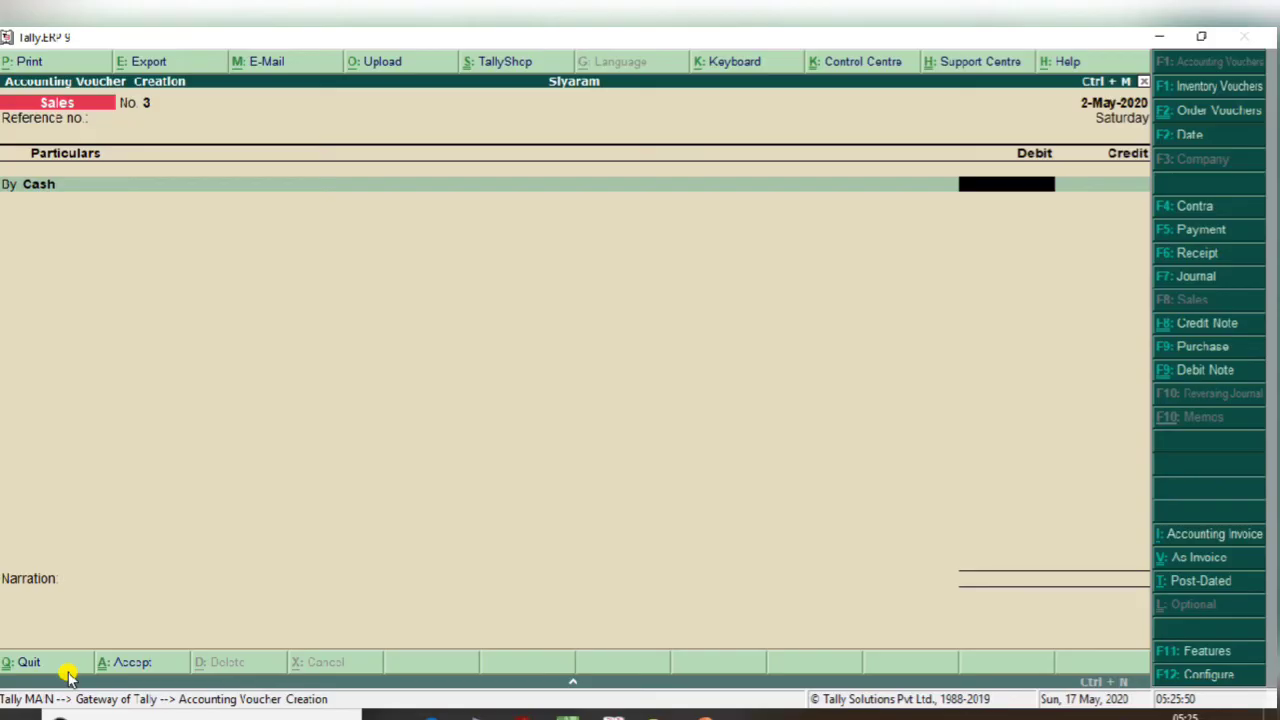
pyautogui.write('12600')
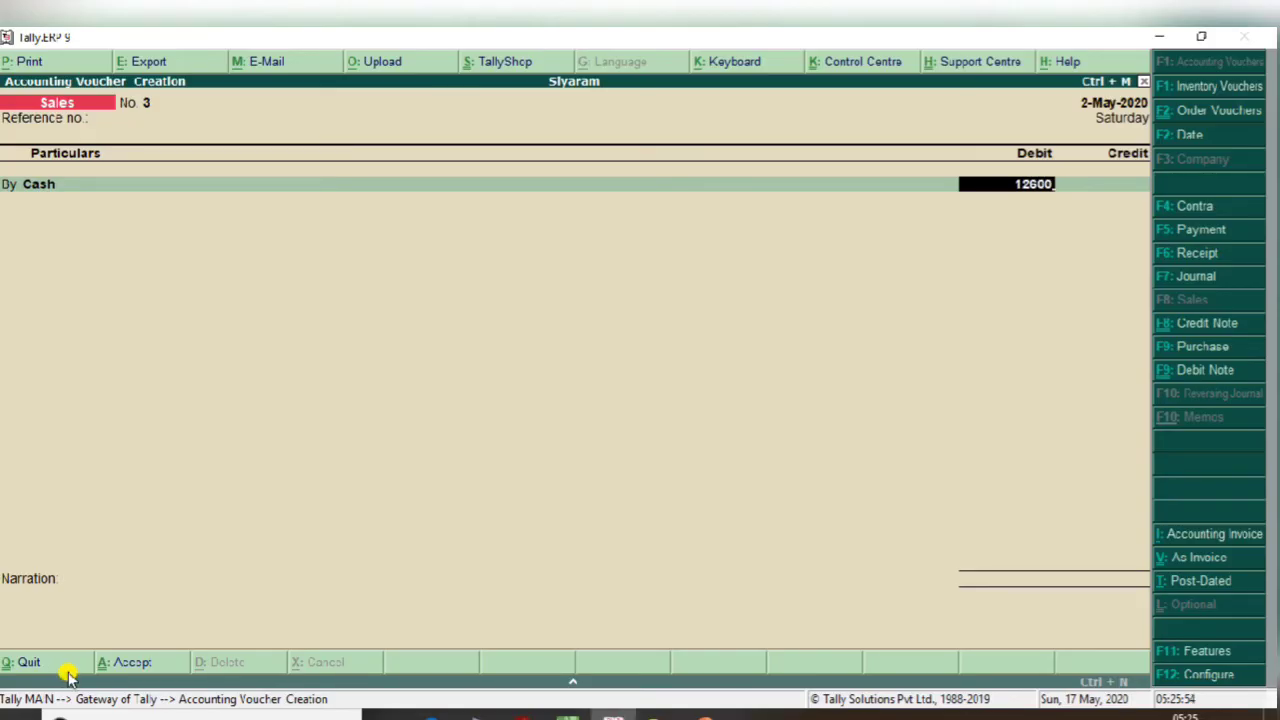
pyautogui.press('Return')
pyautogui.write('s A/c')
pyautogui.press('Return')
pyautogui.press('Return')
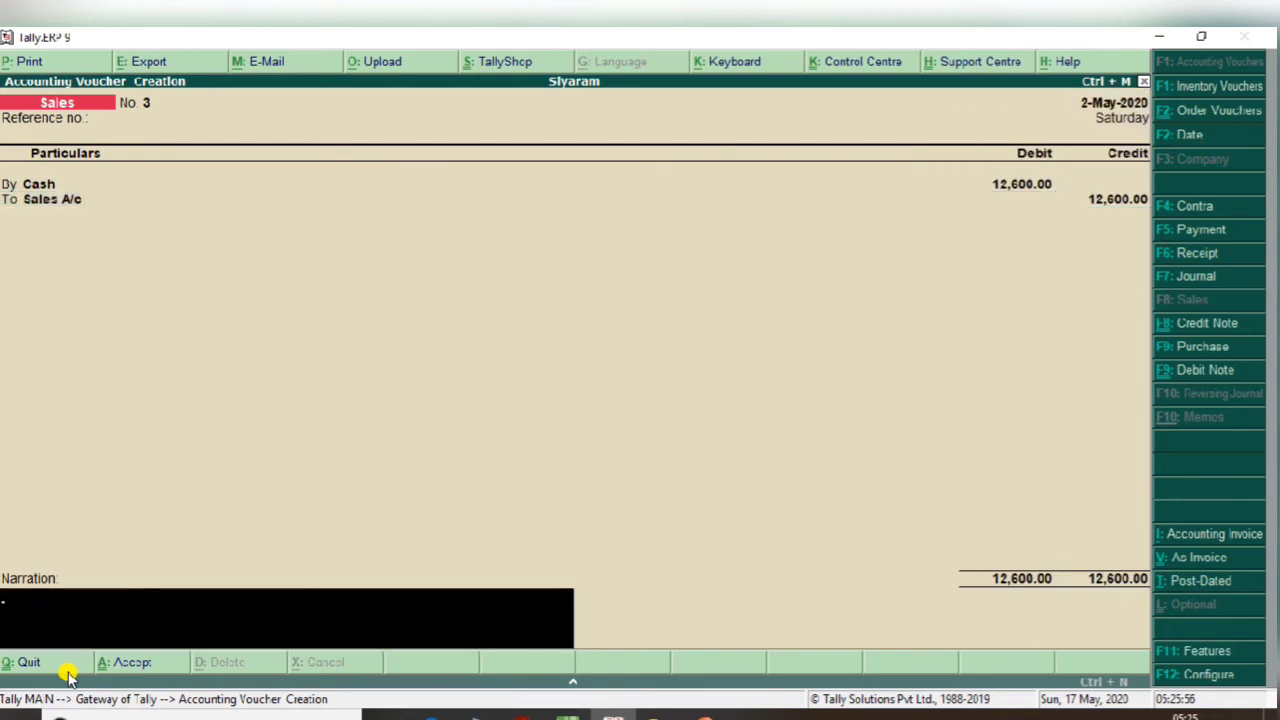
pyautogui.press('Return')
pyautogui.press('Return')
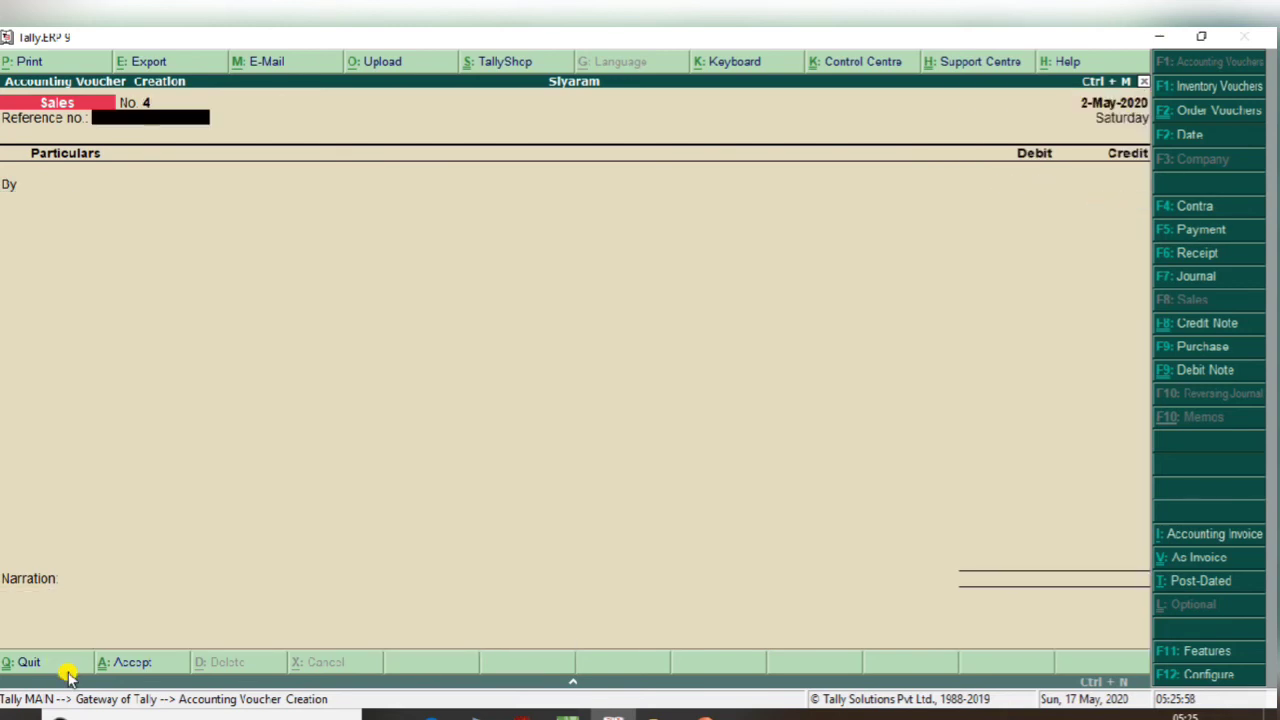
# Check the 17-MAY-2020 credit sale in PowerPoint, choose the customer's ledger as debit in Tally's sales voucher, and accept the blank party details.
pyautogui.hotkey('alt', 'Tab')
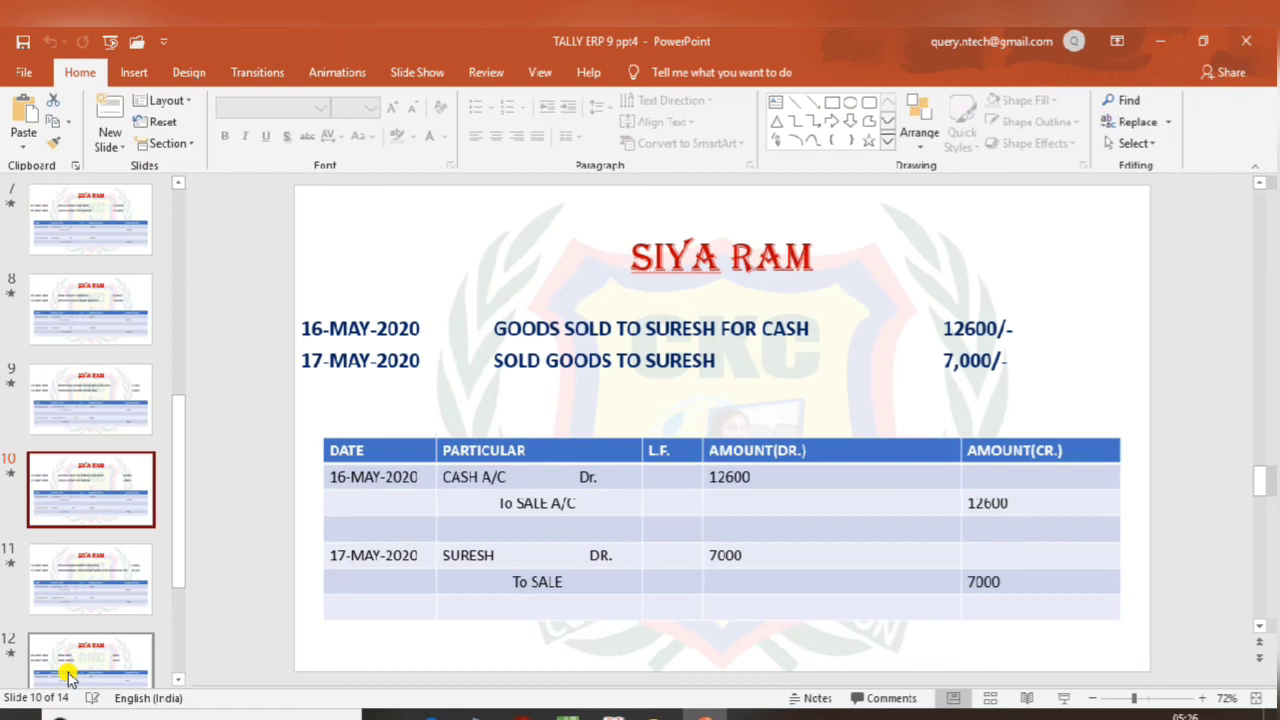
pyautogui.hotkey('alt', 'Tab')
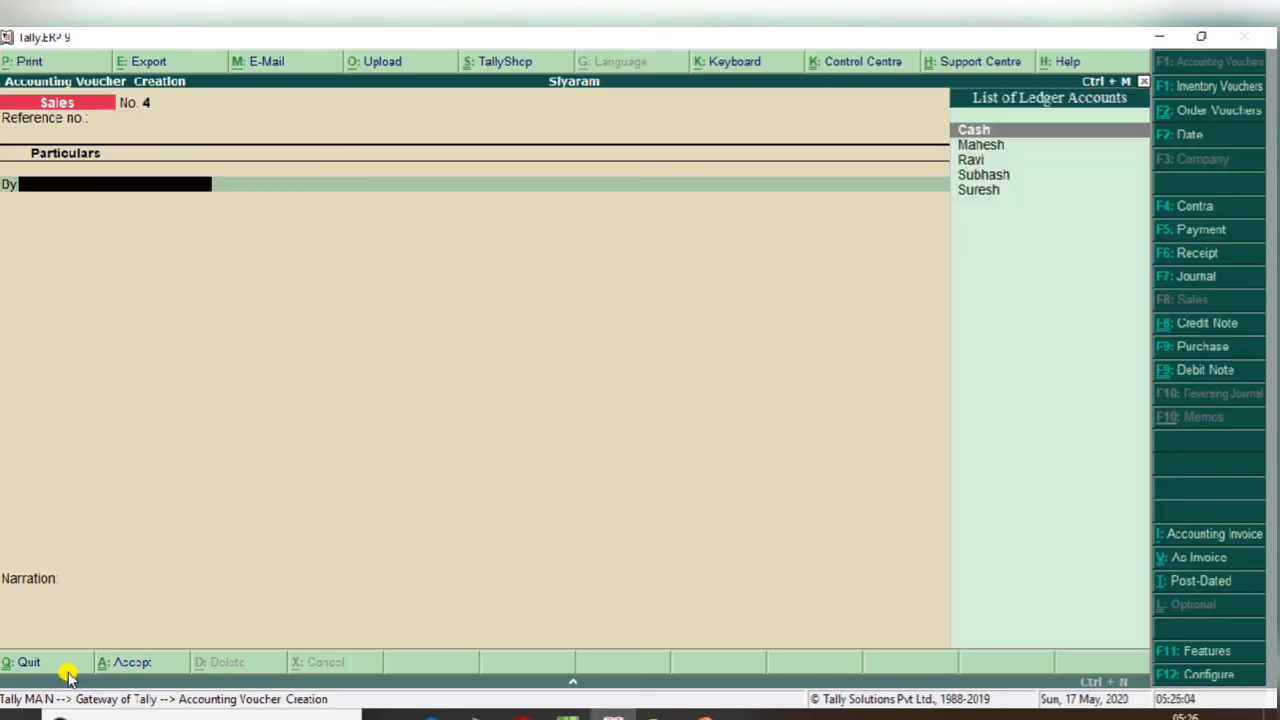
pyautogui.write('S')
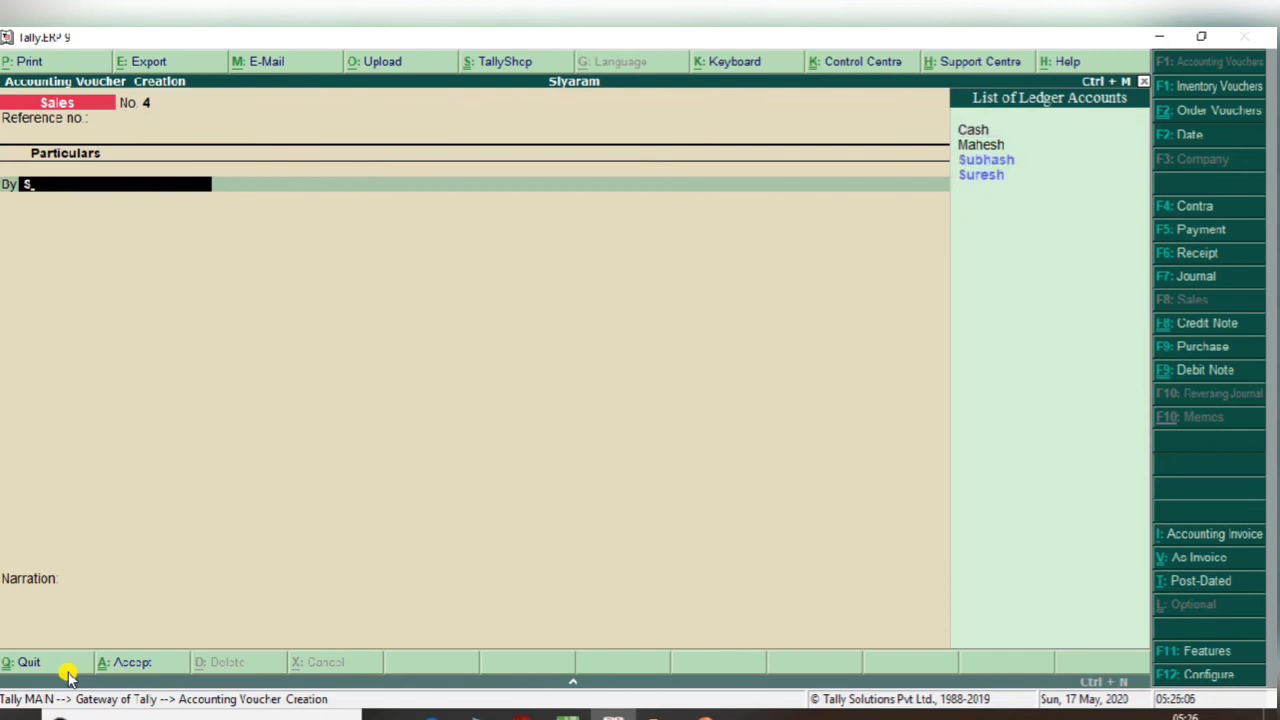
pyautogui.press('Return')
pyautogui.press('Down')
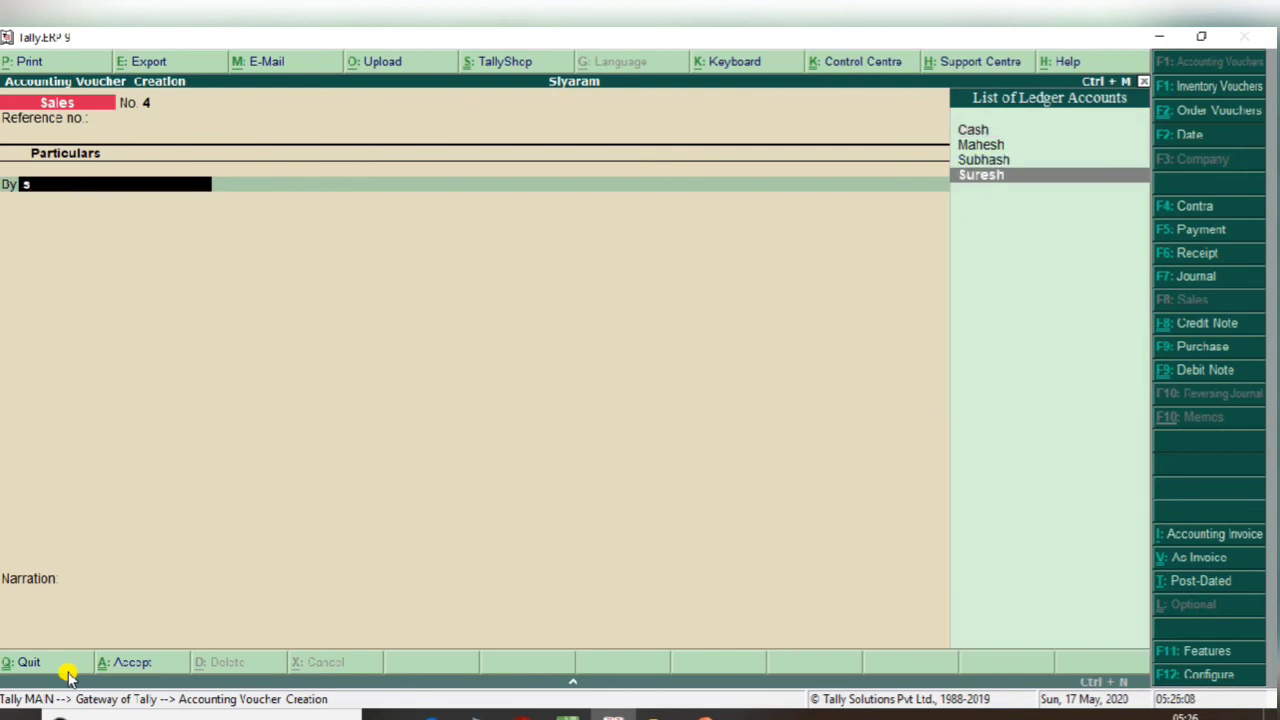
pyautogui.press('Return')
pyautogui.press('Return')
pyautogui.press('Return')
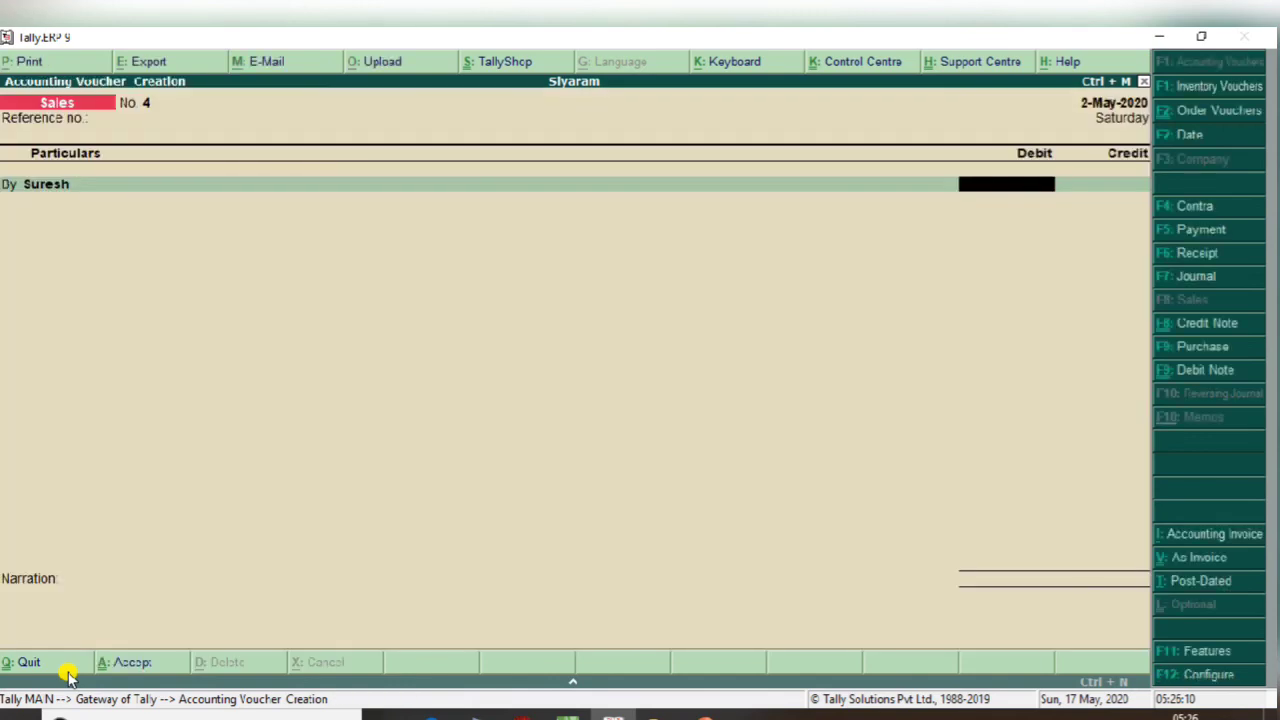
# Recheck the amount in PowerPoint, debit the customer's ledger with 7000 in Tally, credit Sales A/c, and save the voucher without a narration.
pyautogui.hotkey('alt', 'Tab')
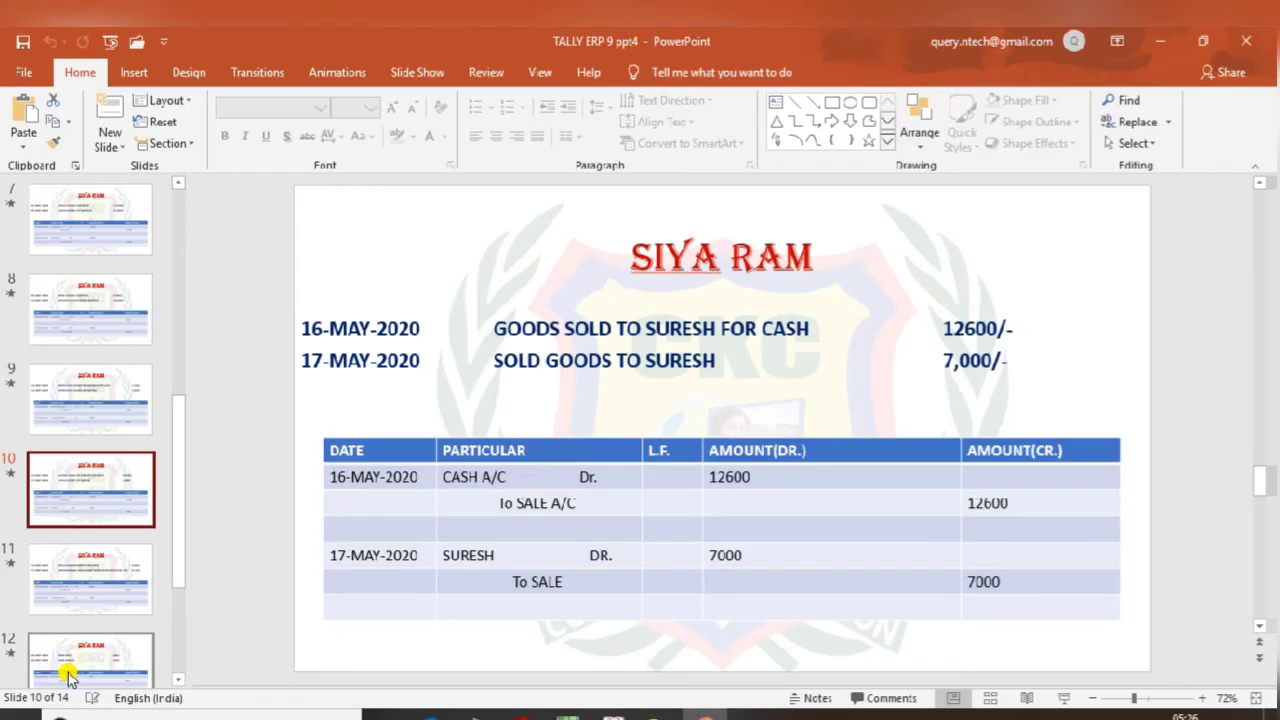
pyautogui.hotkey('alt', 'Tab')
pyautogui.write('7000')
pyautogui.press('Return')
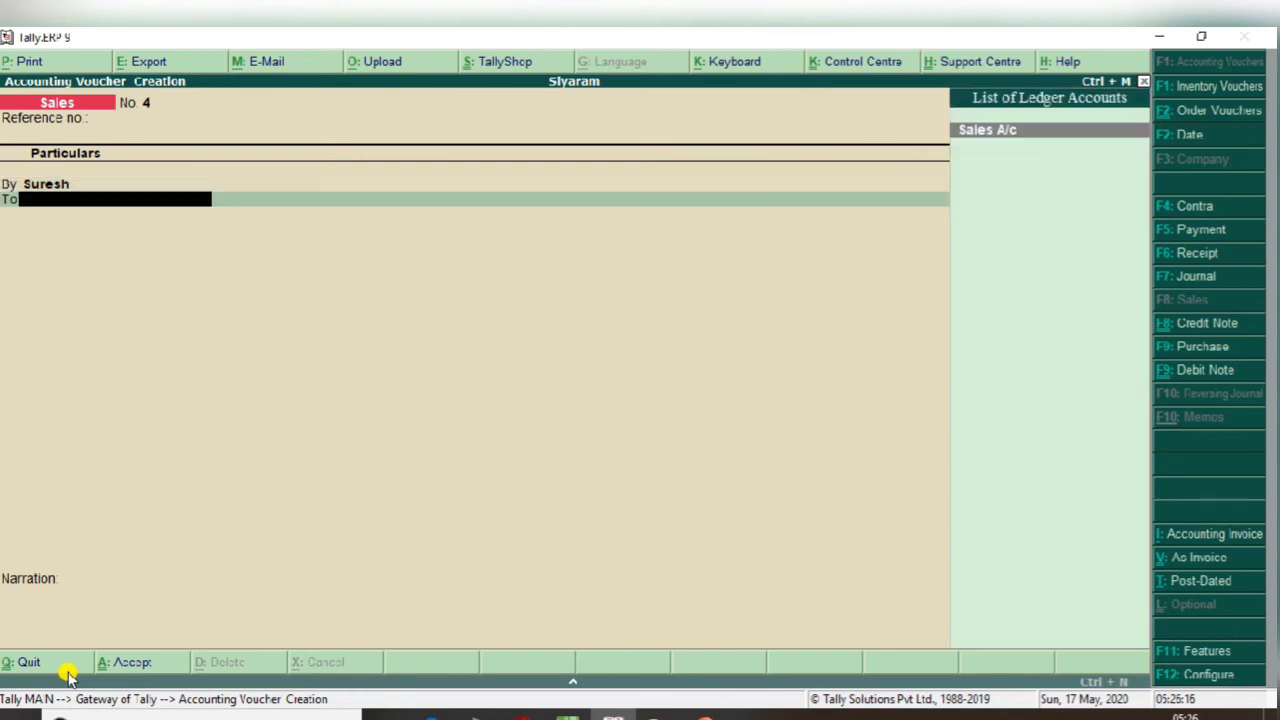
pyautogui.press('Return')
pyautogui.press('Return')
pyautogui.press('Return')
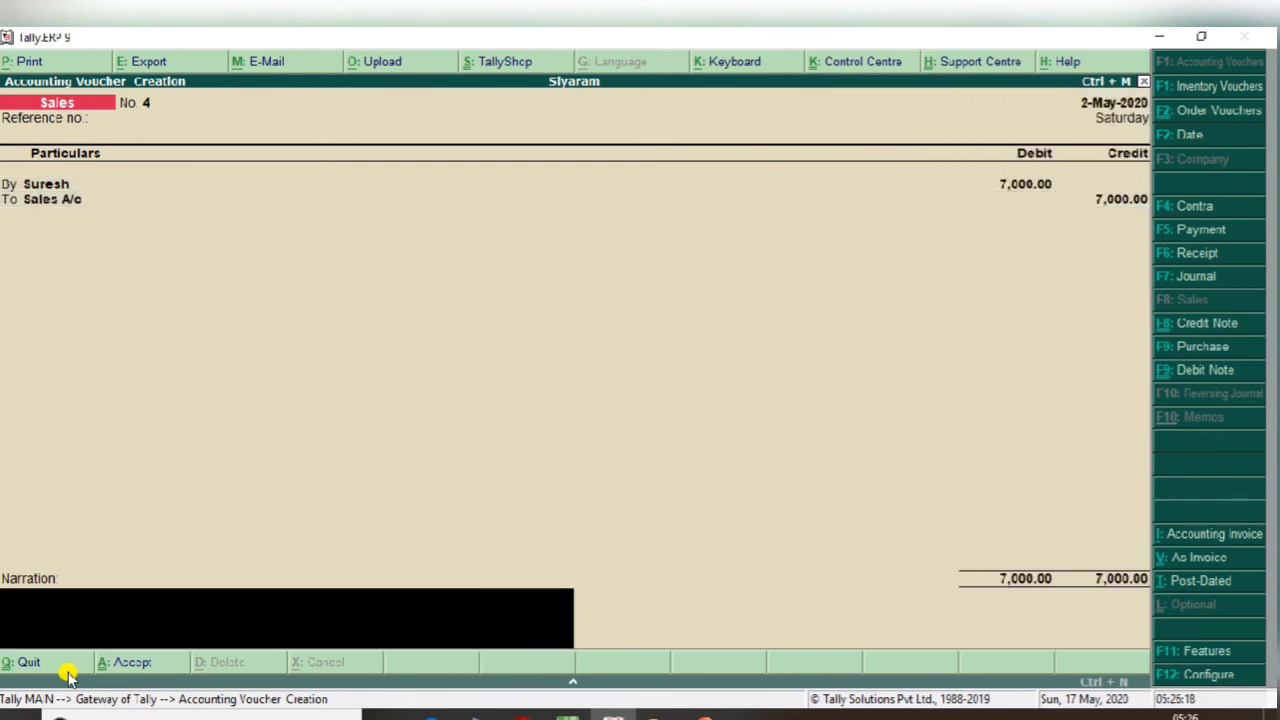
pyautogui.press('Return')
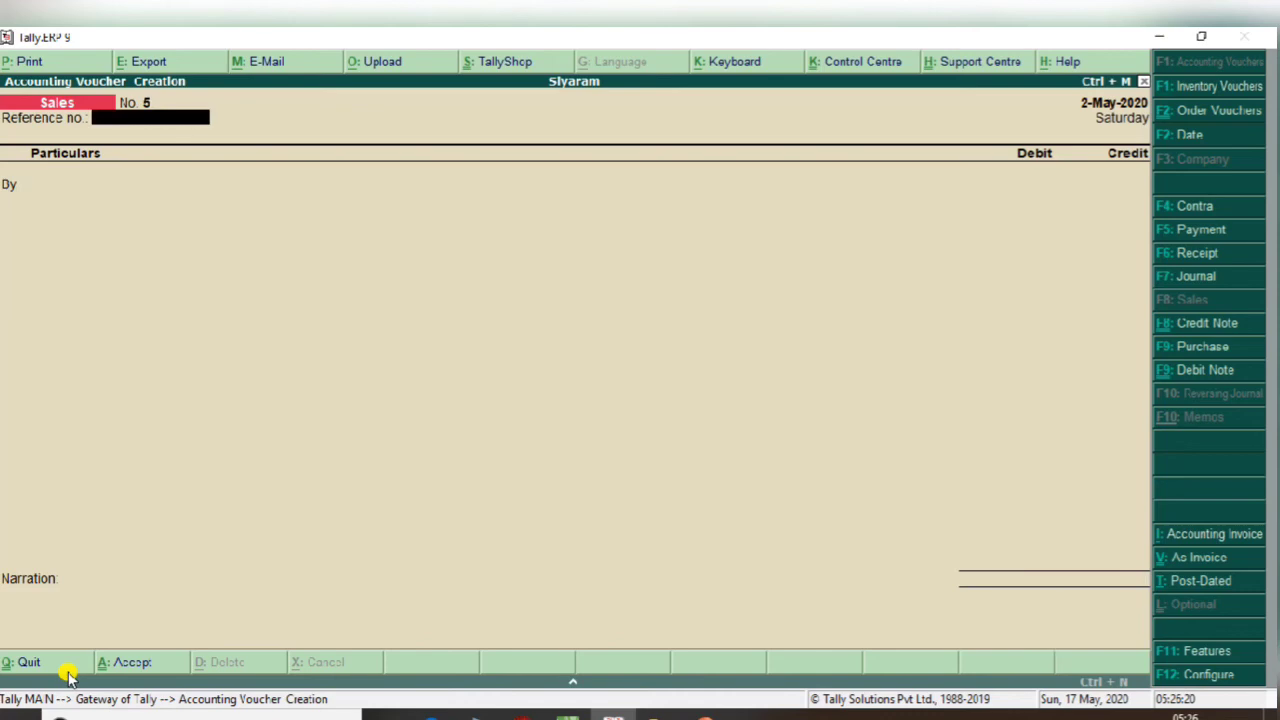
# Check the 18-MAY-2020 machinery purchase on slide 11 in PowerPoint, return to Tally, and start a payment voucher debiting Machinery A/c.
pyautogui.hotkey('alt', 'Tab')
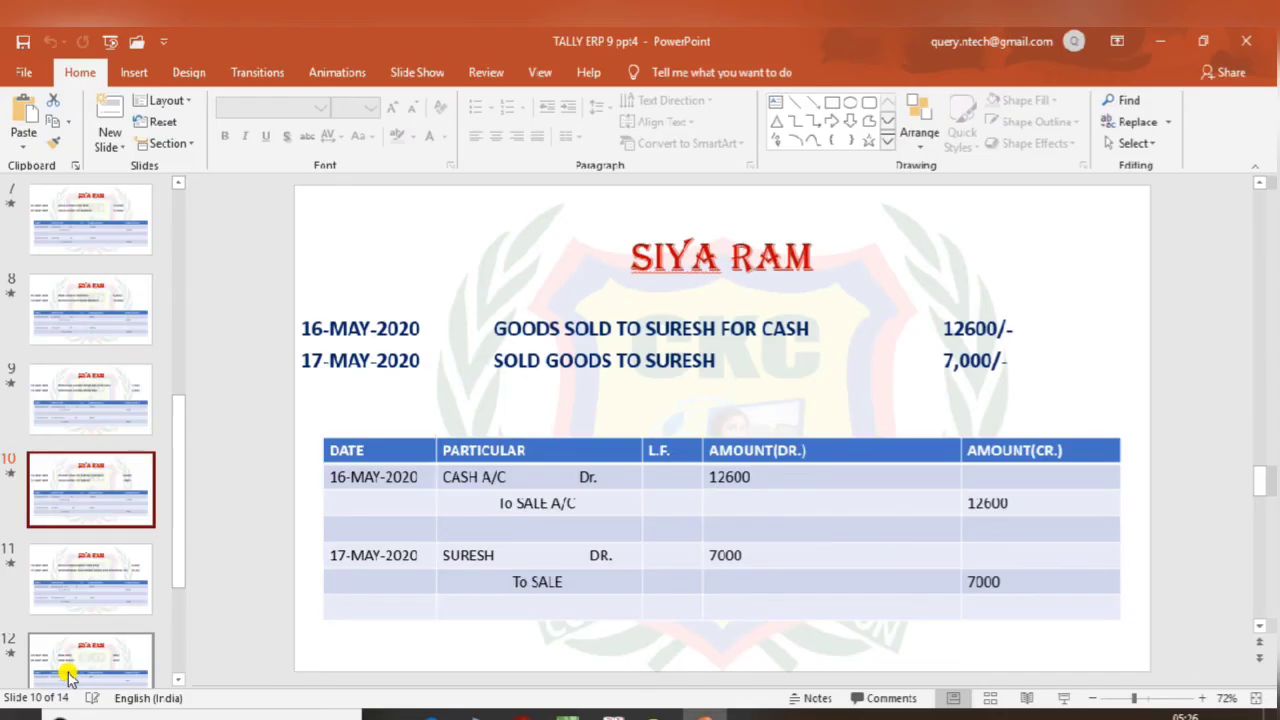
pyautogui.click(92, 560)
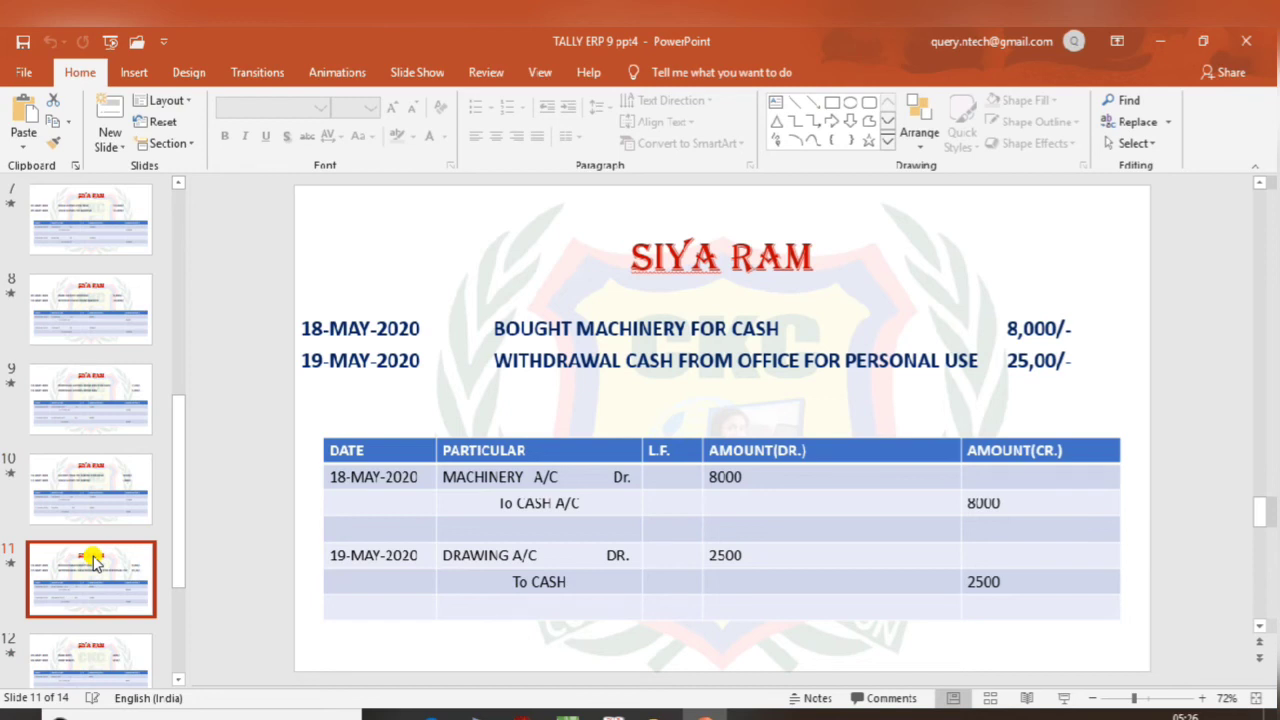
pyautogui.hotkey('alt', 'Tab')
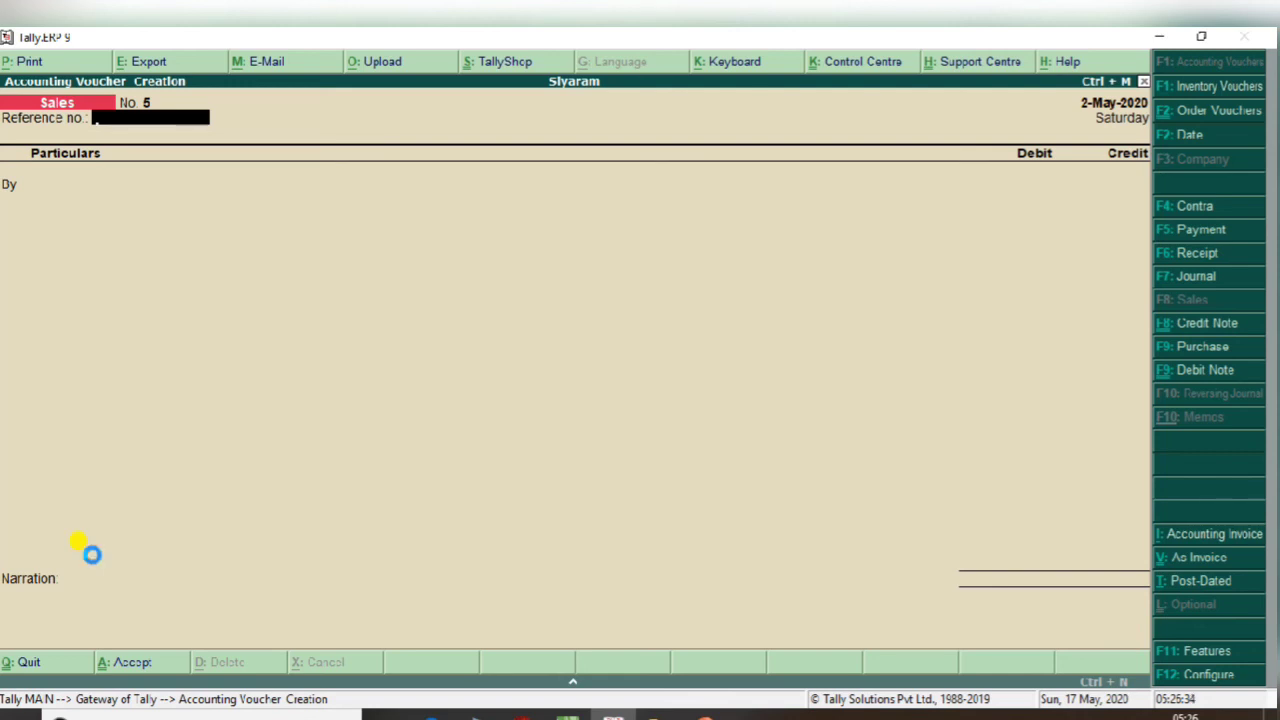
pyautogui.press('F5')
pyautogui.write('Machi')
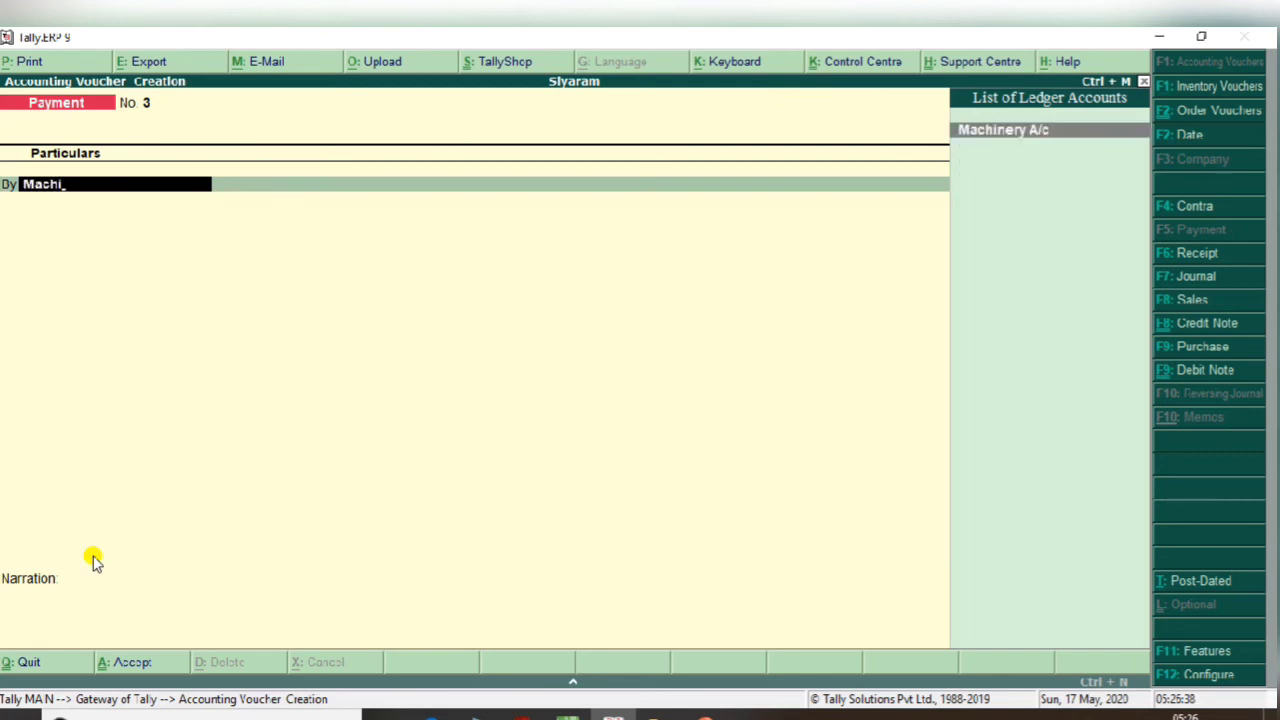
pyautogui.press('Return')
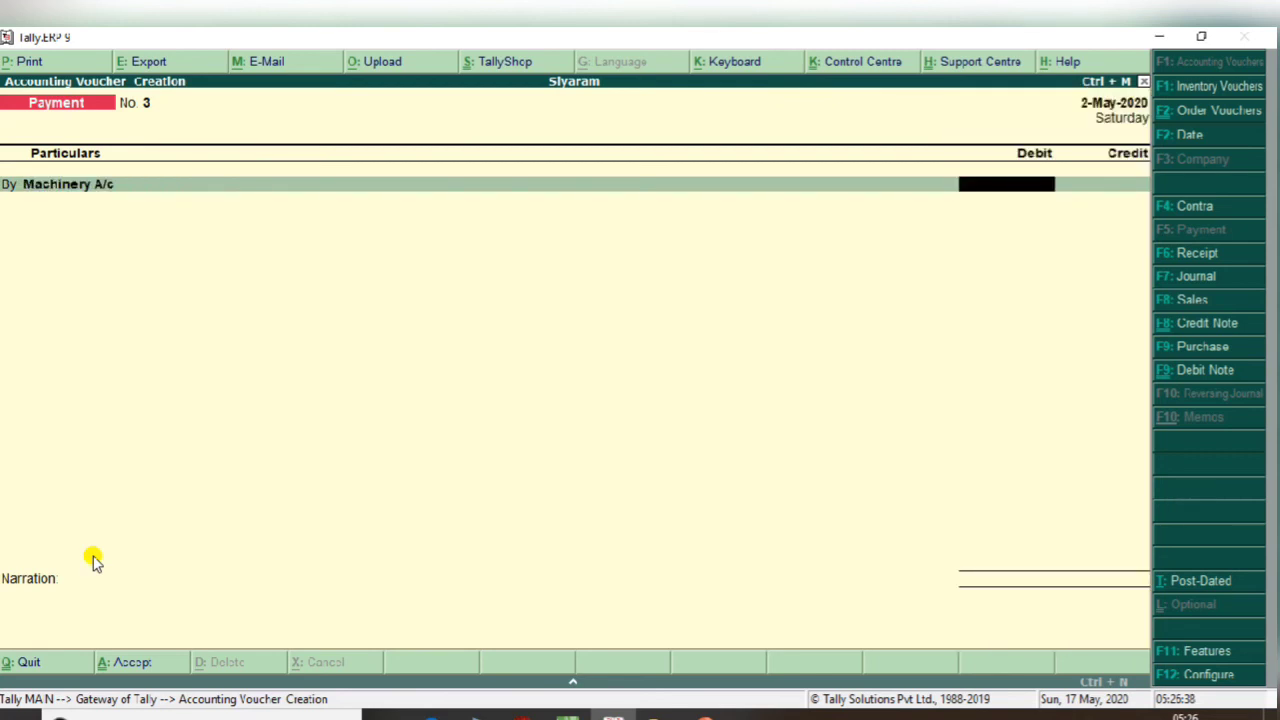
# Debit Machinery A/c with 8000, credit Cash, and save the payment voucher without a narration.
pyautogui.write('8000')
pyautogui.press('Return')
pyautogui.write('C')
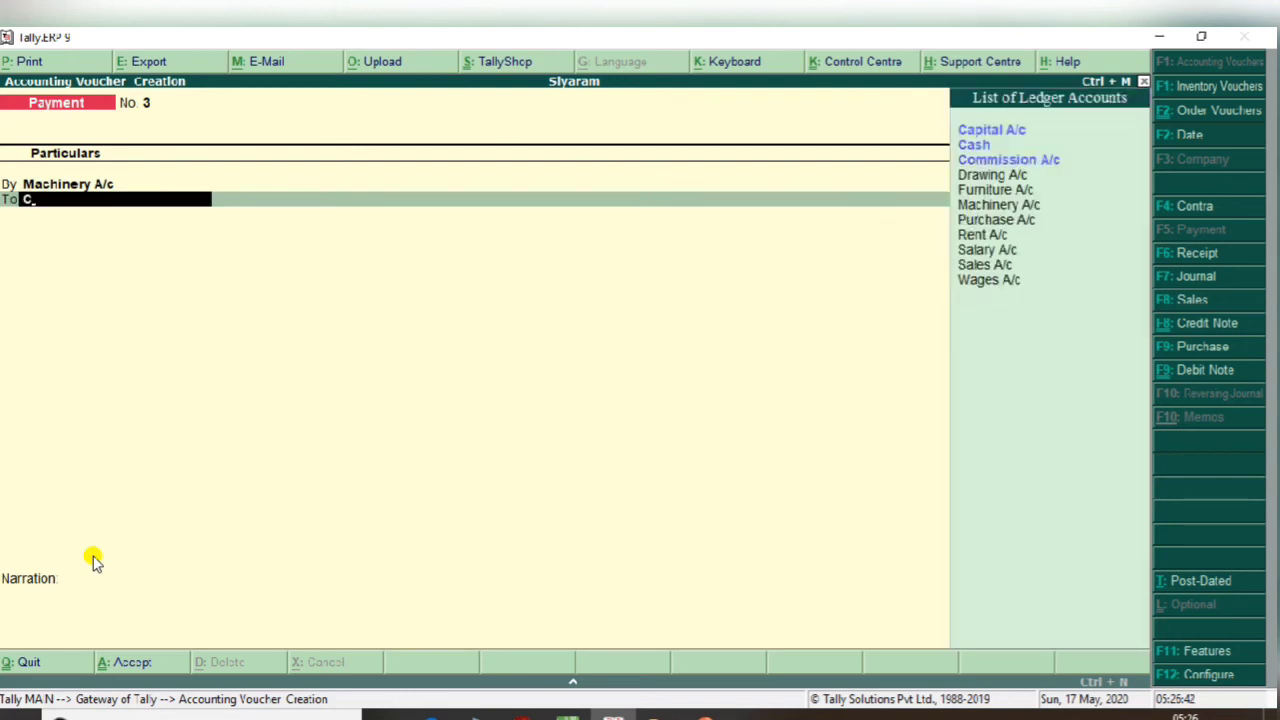
pyautogui.press('Down')
pyautogui.press('Return')
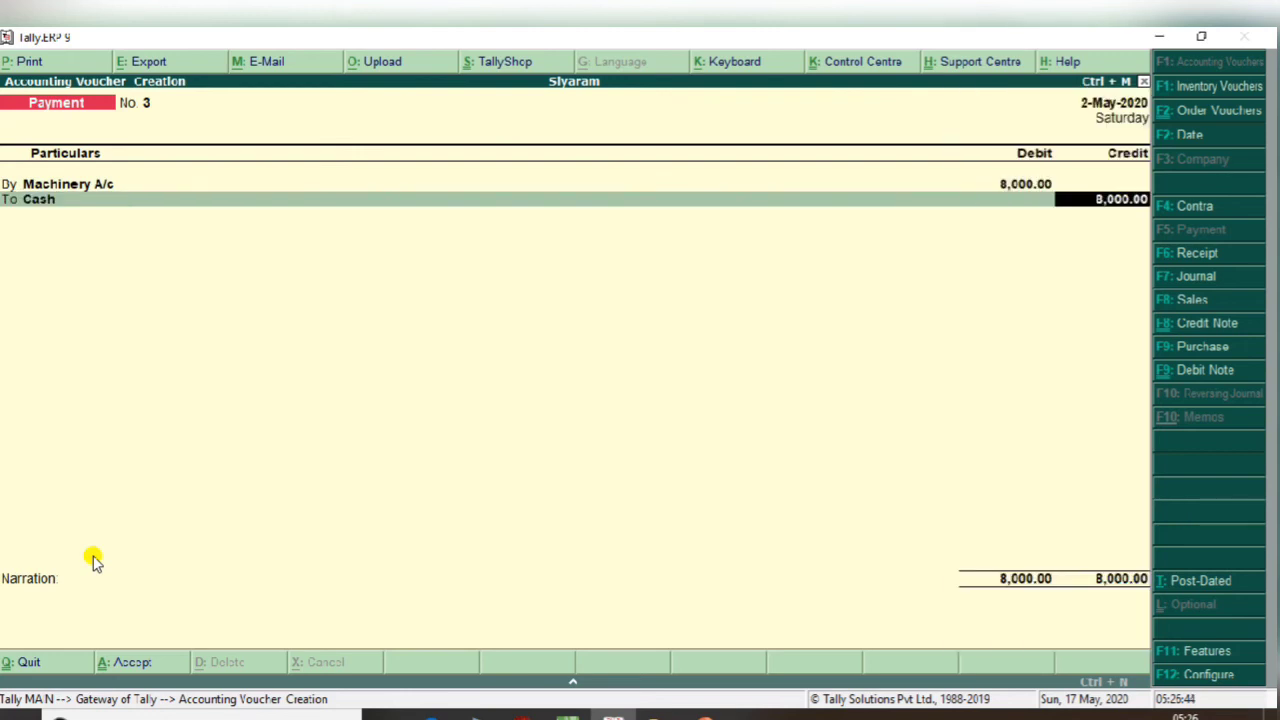
pyautogui.press('Return')
pyautogui.press('Return')
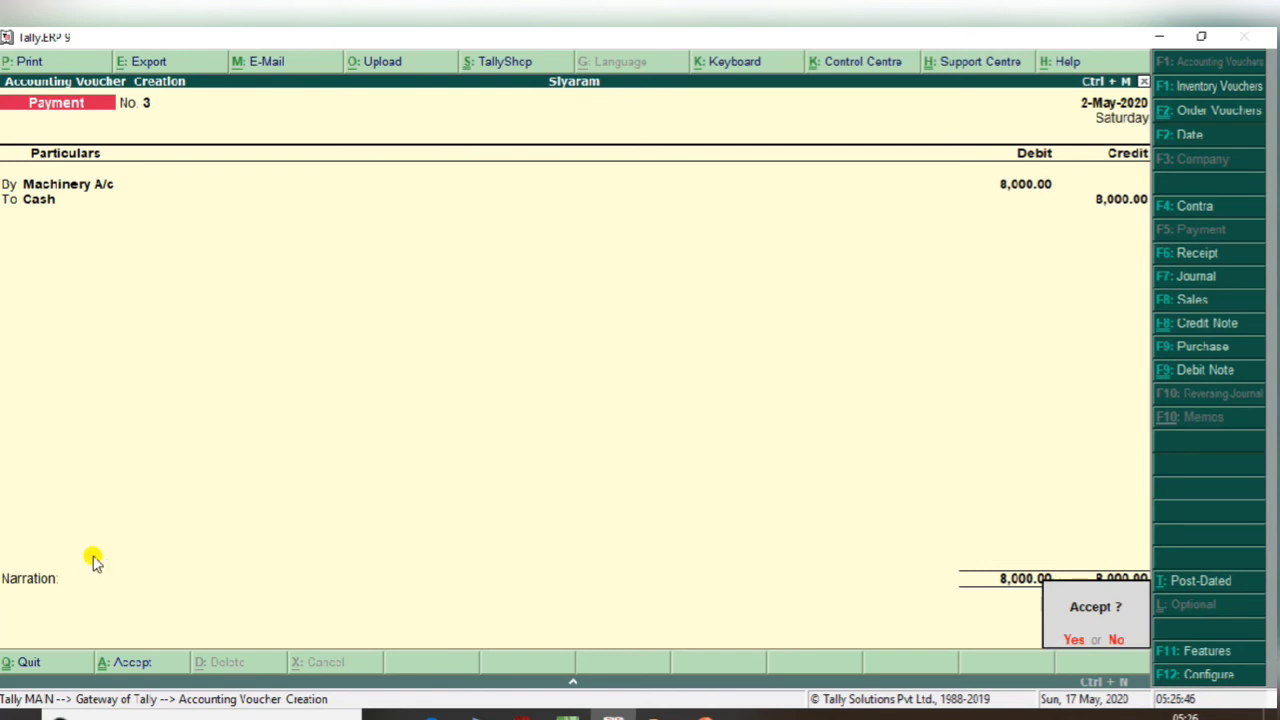
pyautogui.press('Return')
# Check the 19-MAY-2020 cash withdrawal on slide 11 in PowerPoint, return to Tally, and start a journal voucher debiting Drawing A/c.
pyautogui.hotkey('alt', 'Tab')
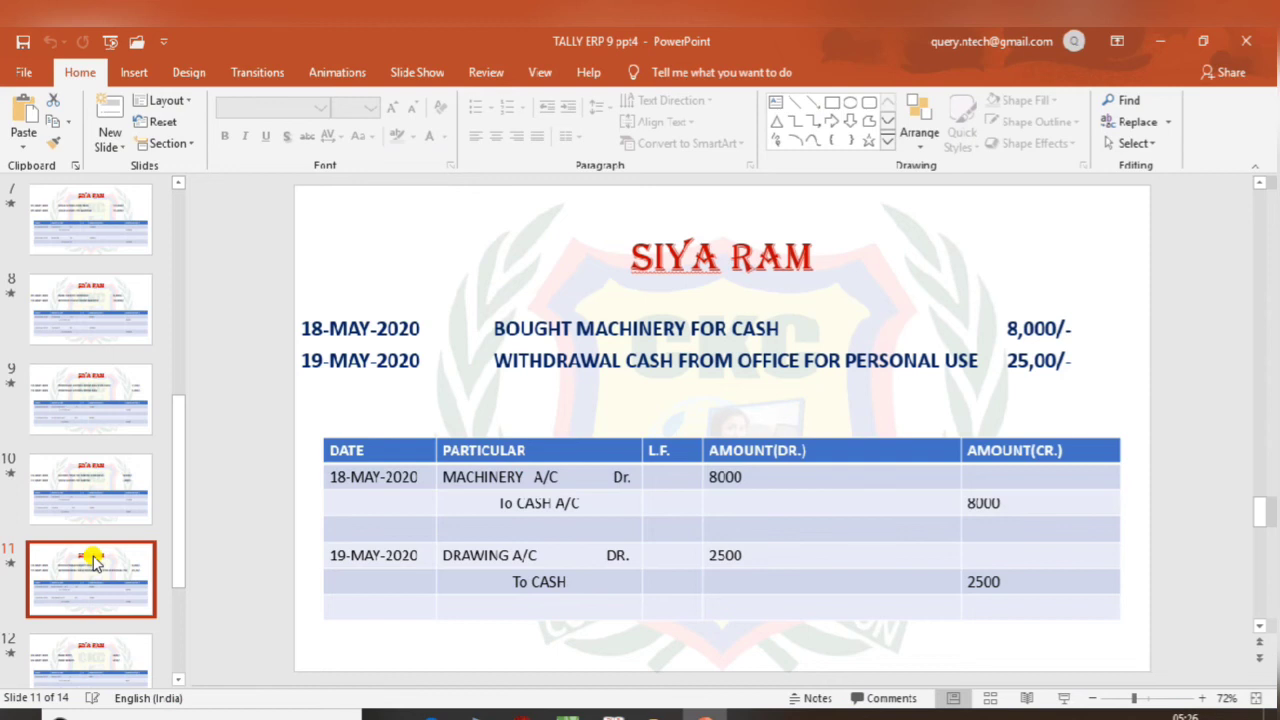
pyautogui.click(93, 557)
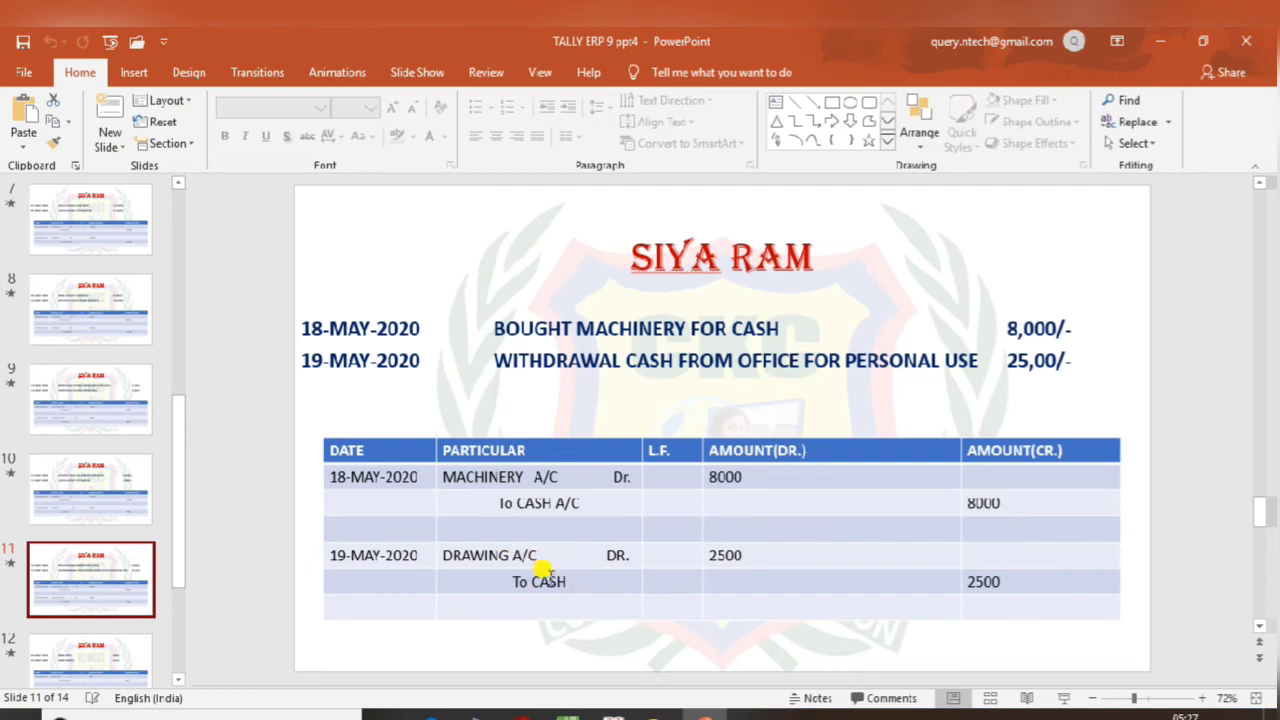
pyautogui.hotkey('alt', 'Tab')
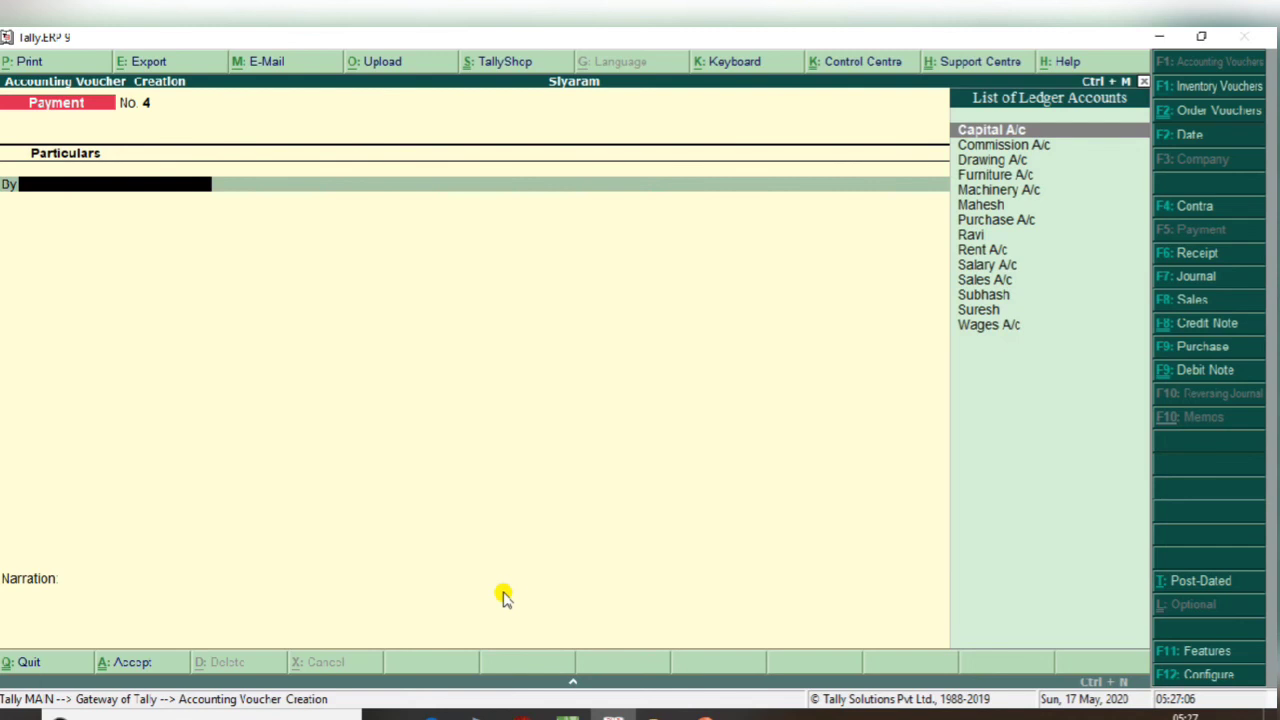
pyautogui.press('F7')
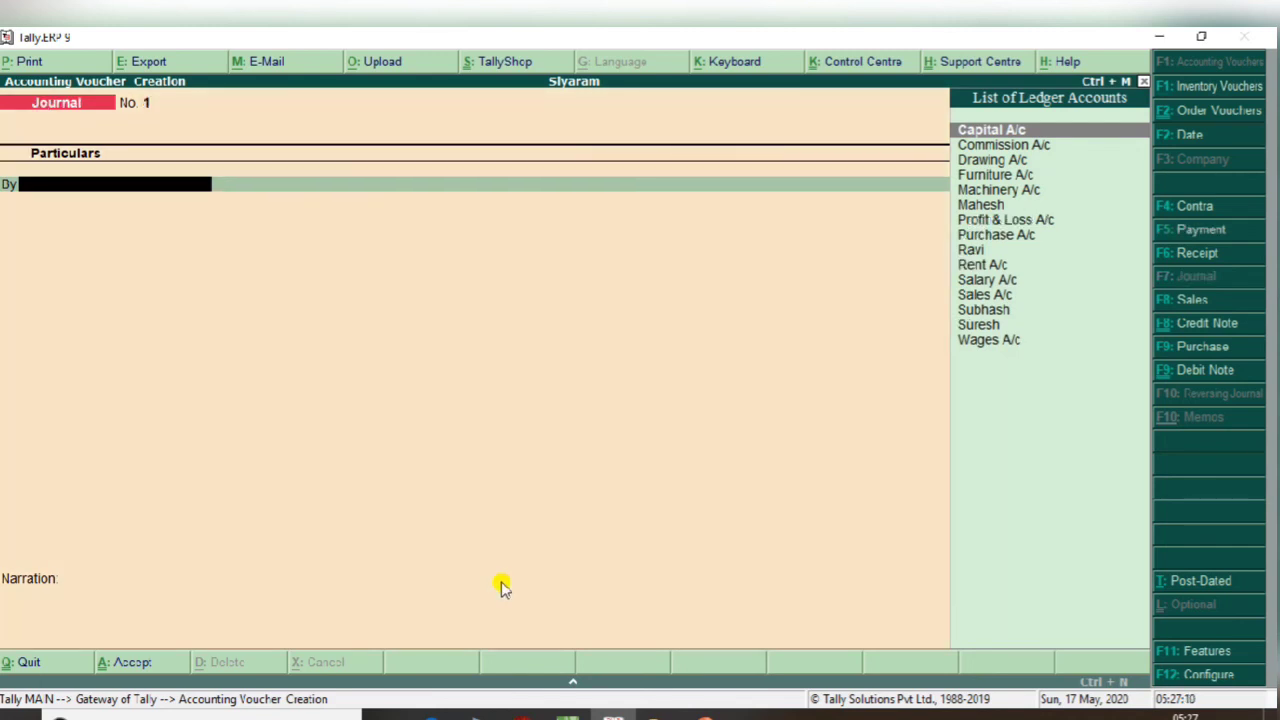
pyautogui.write('d')
pyautogui.press('Return')
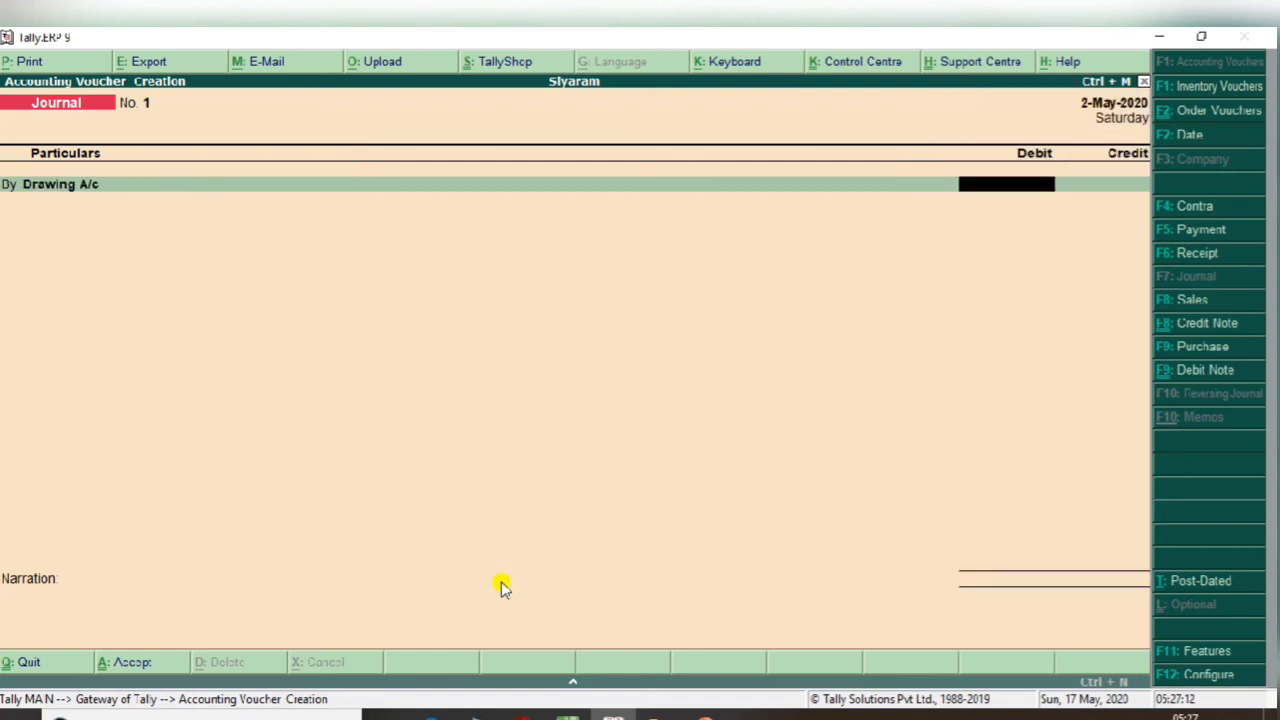
# Recheck the amount in PowerPoint, debit Drawing A/c with 2500 in Tally, and search the credit ledgers for C.
pyautogui.hotkey('alt', 'Tab')
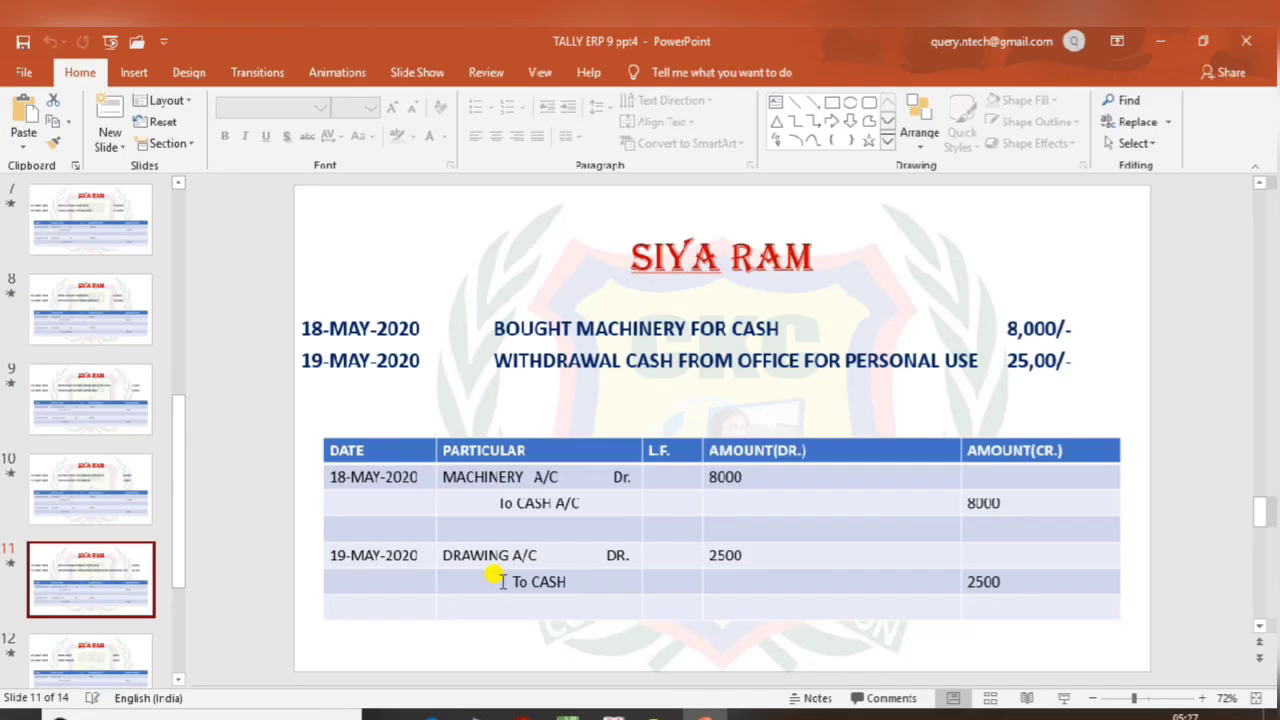
pyautogui.hotkey('alt', 'Tab')
pyautogui.write('2500')
pyautogui.press('Return')
pyautogui.press('Return')
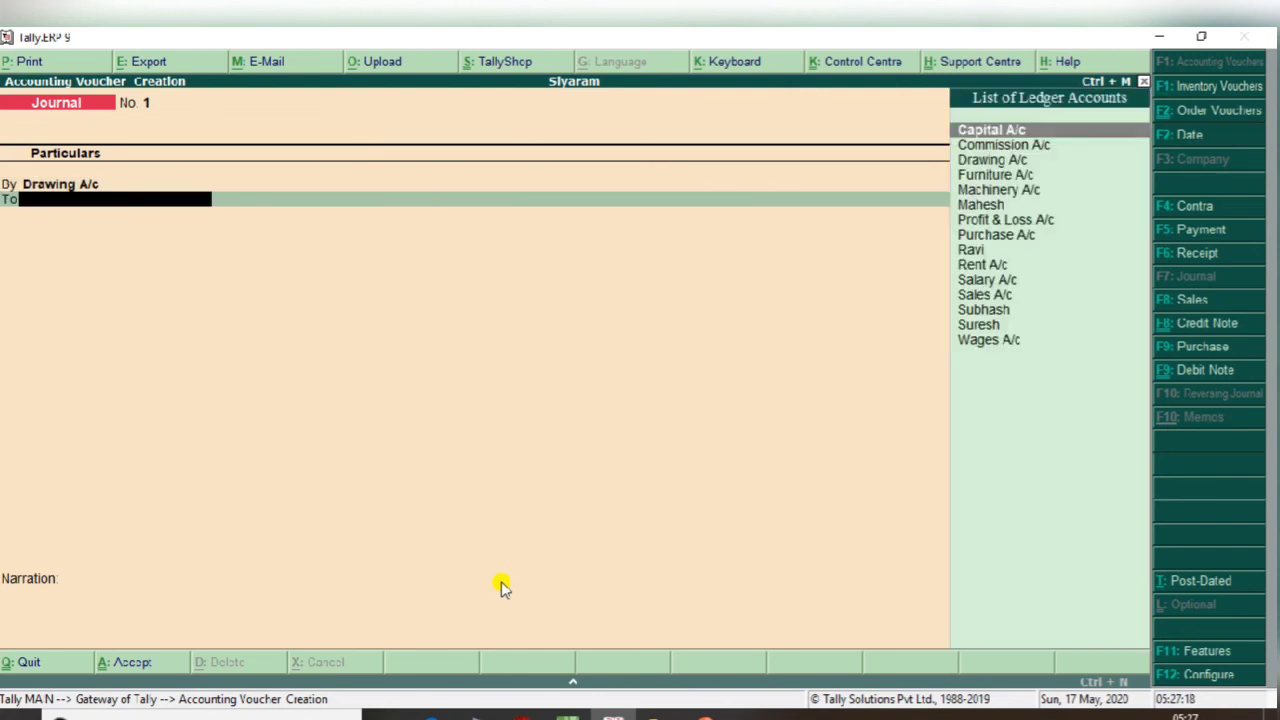
pyautogui.write('C')
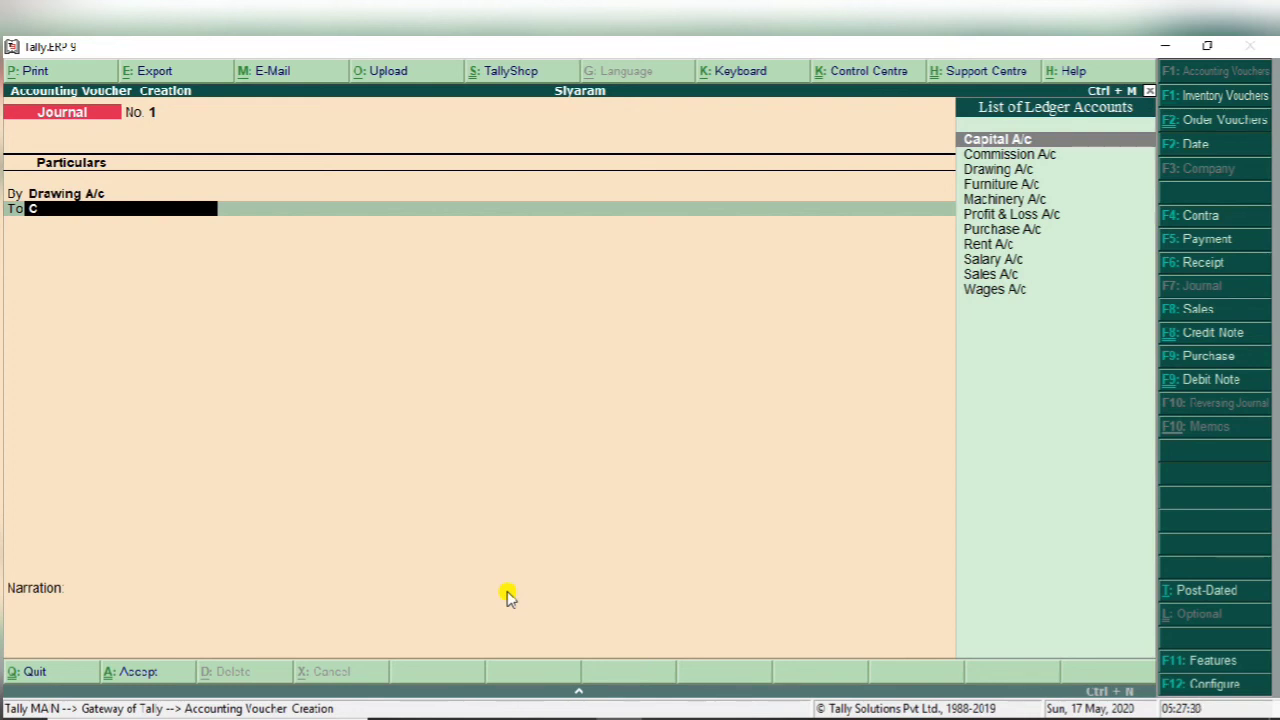
# Set Allow cash accounts in journal vouchers to Yes in the journal configuration and accept the remaining options.
pyautogui.press('F12')
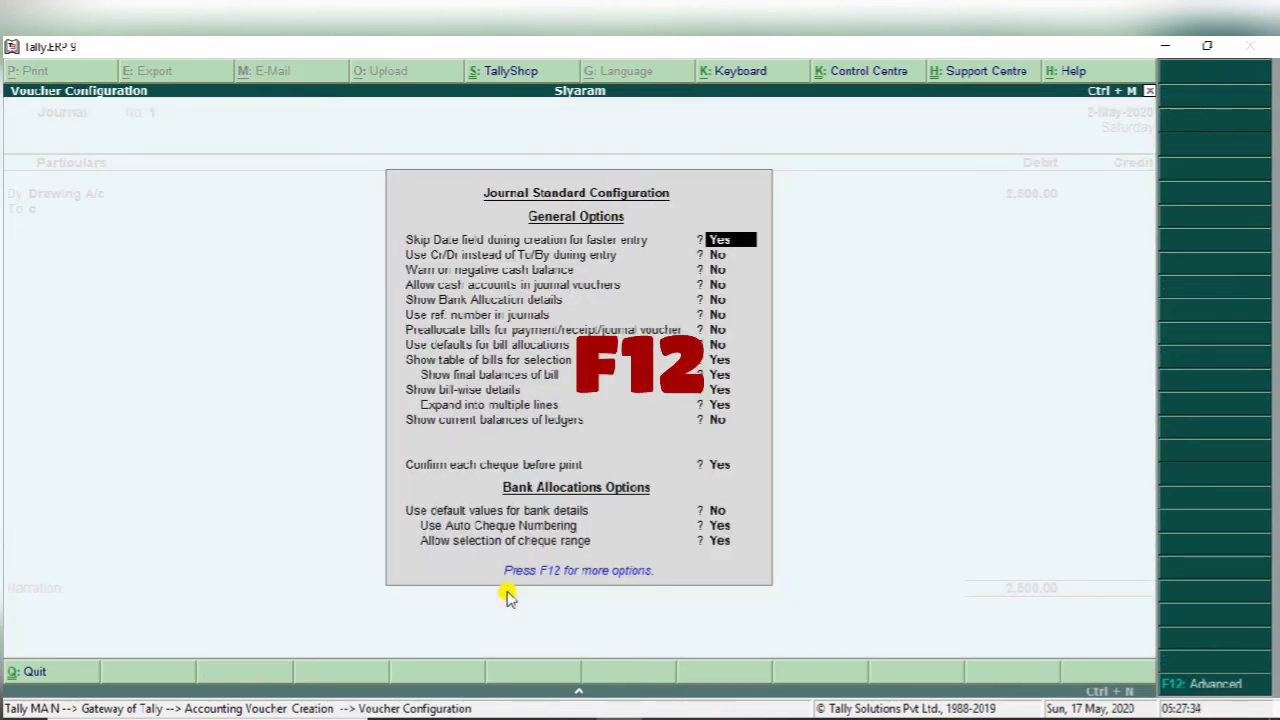
pyautogui.press('Return')
pyautogui.press('Return')
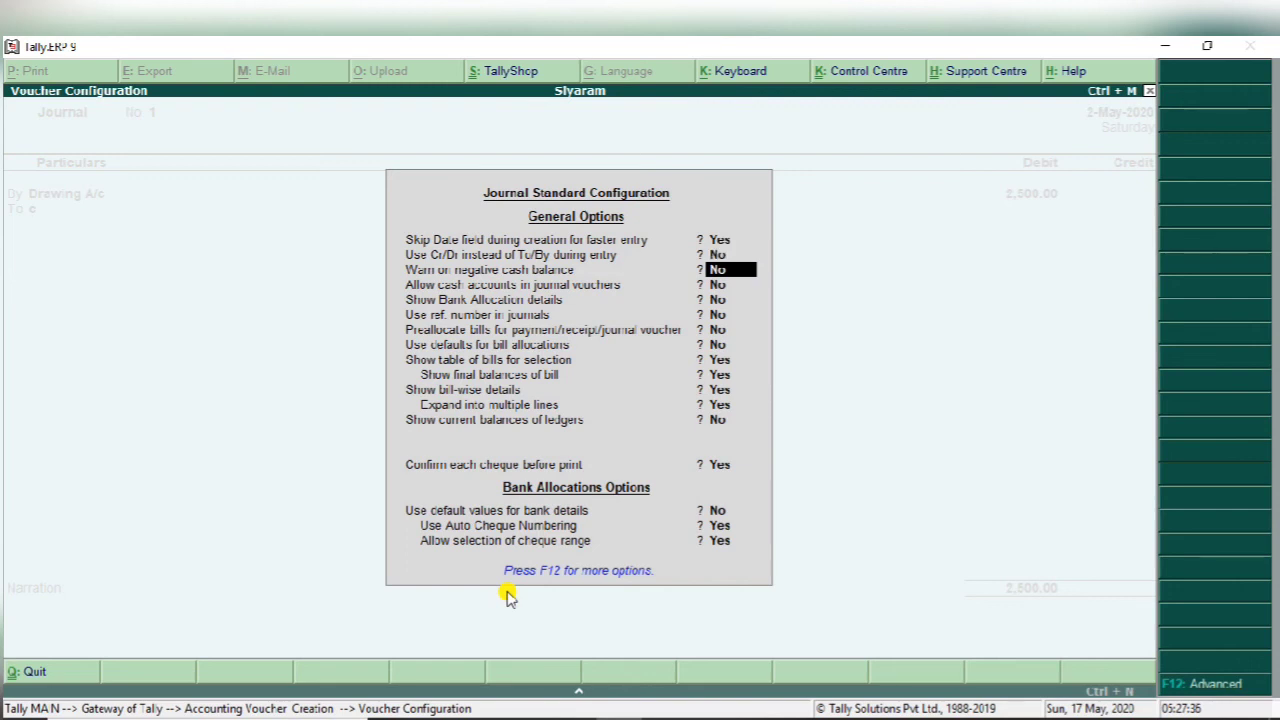
pyautogui.press('Return')
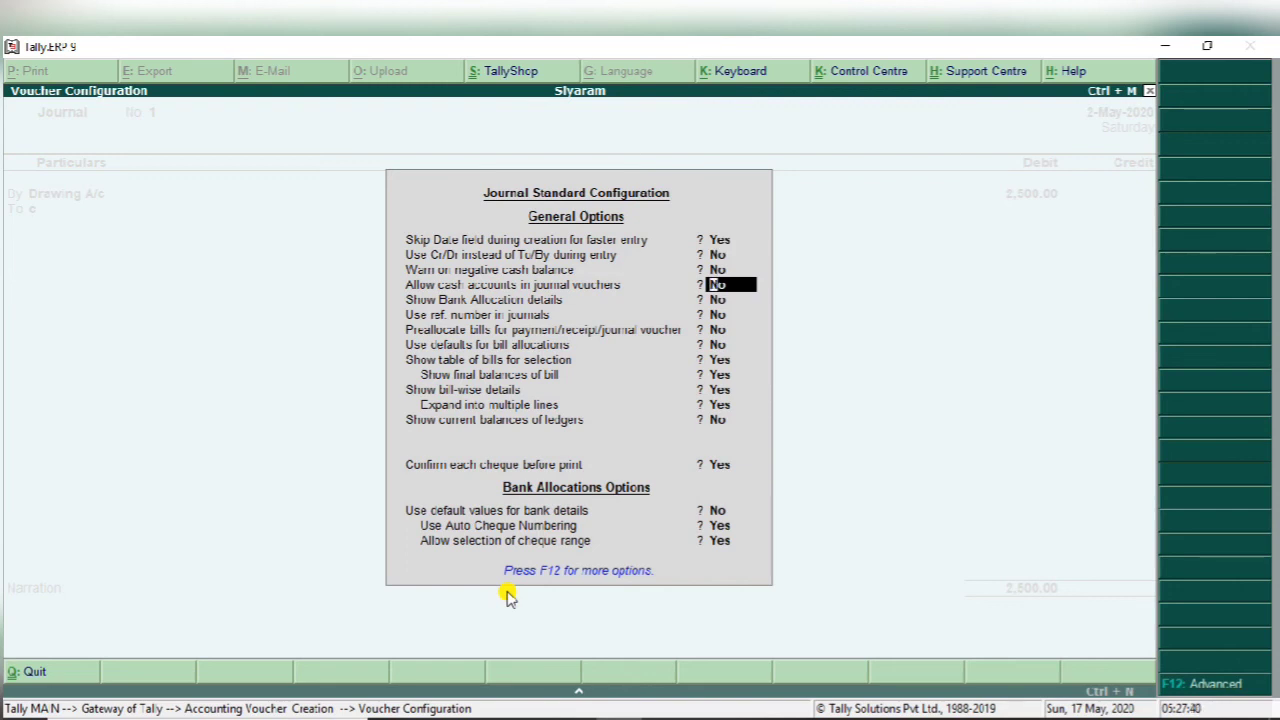
pyautogui.write('y')
pyautogui.press('Return')
pyautogui.press('Return')
pyautogui.press('Return')
pyautogui.press('Return')
pyautogui.press('Return')
pyautogui.press('Return')
pyautogui.press('Return')
pyautogui.press('Return')
pyautogui.press('Return')
pyautogui.press('Return')
pyautogui.press('Return')
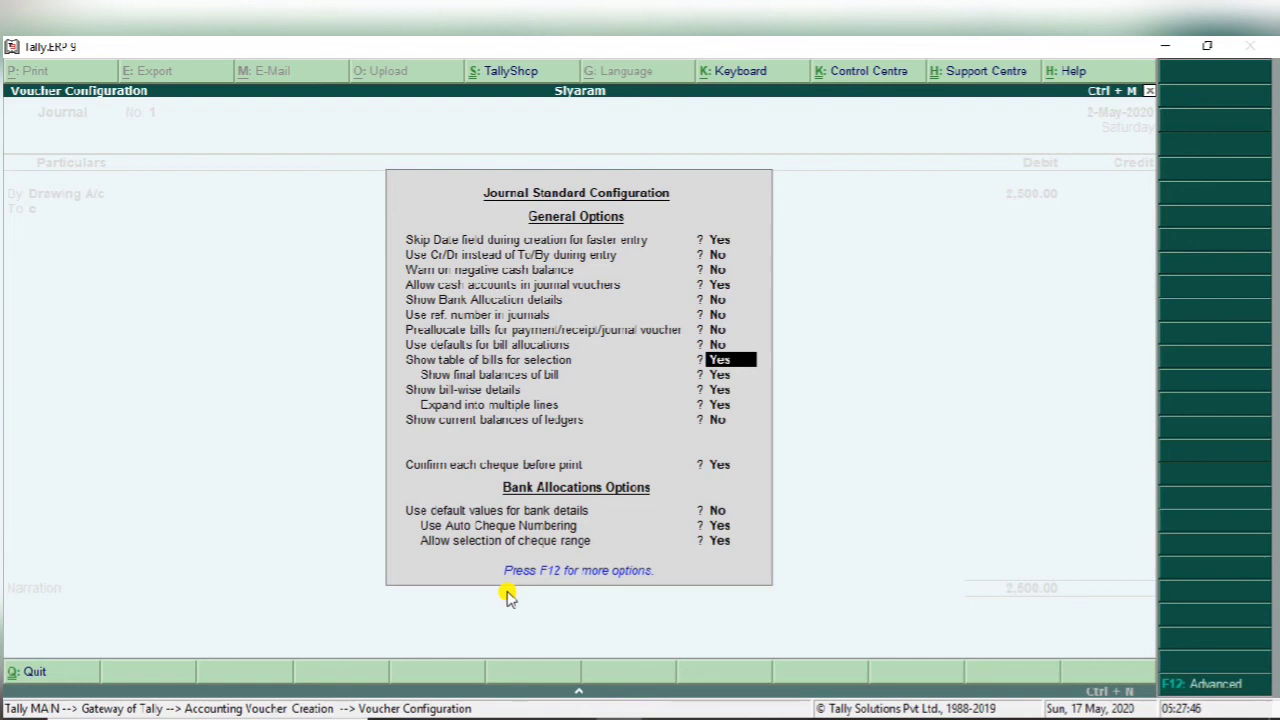
pyautogui.press('Return')
pyautogui.press('Return')
pyautogui.press('Return')
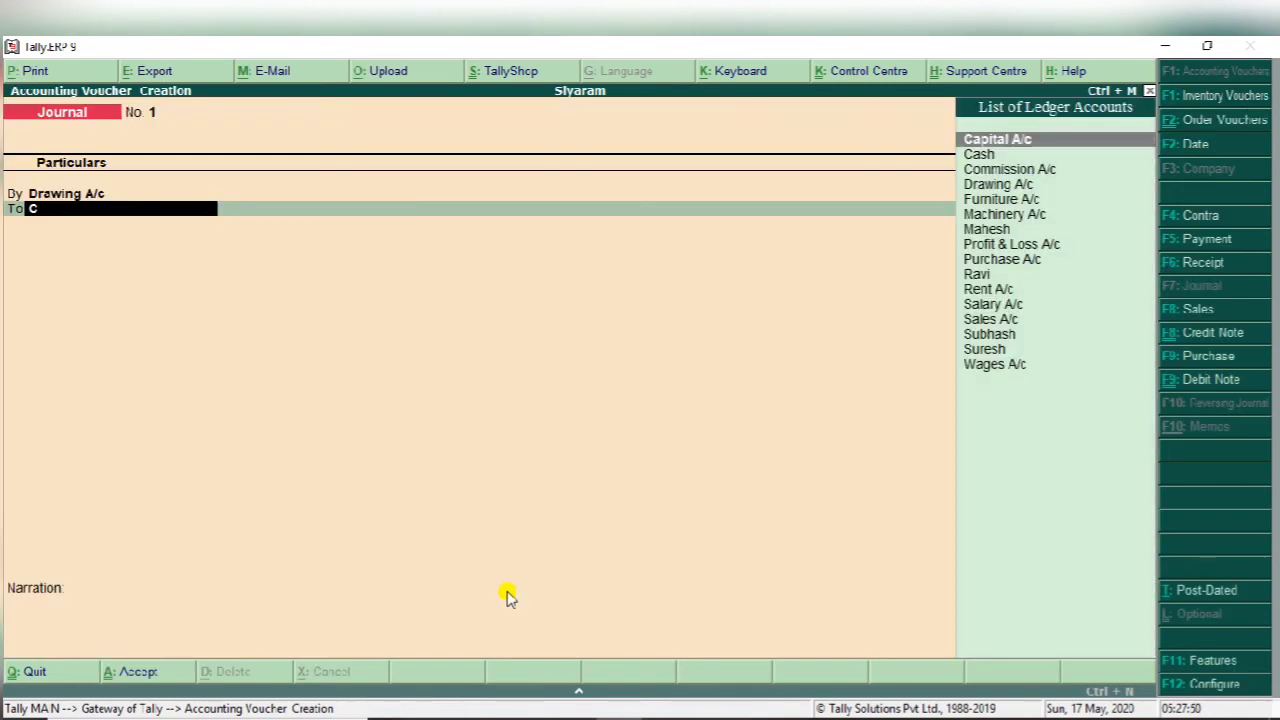
# Credit Cash with 2500 and save the journal voucher without a narration.
pyautogui.press('Down')
pyautogui.press('Return')
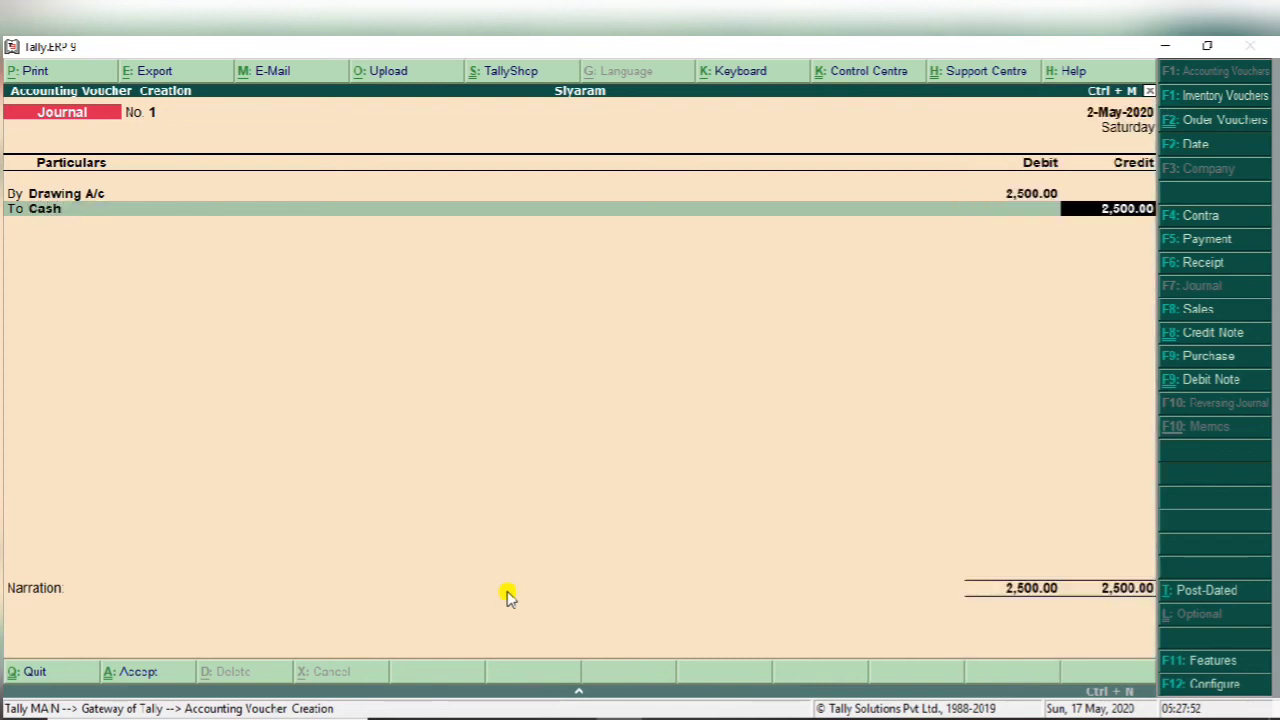
pyautogui.press('Return')
pyautogui.press('Return')
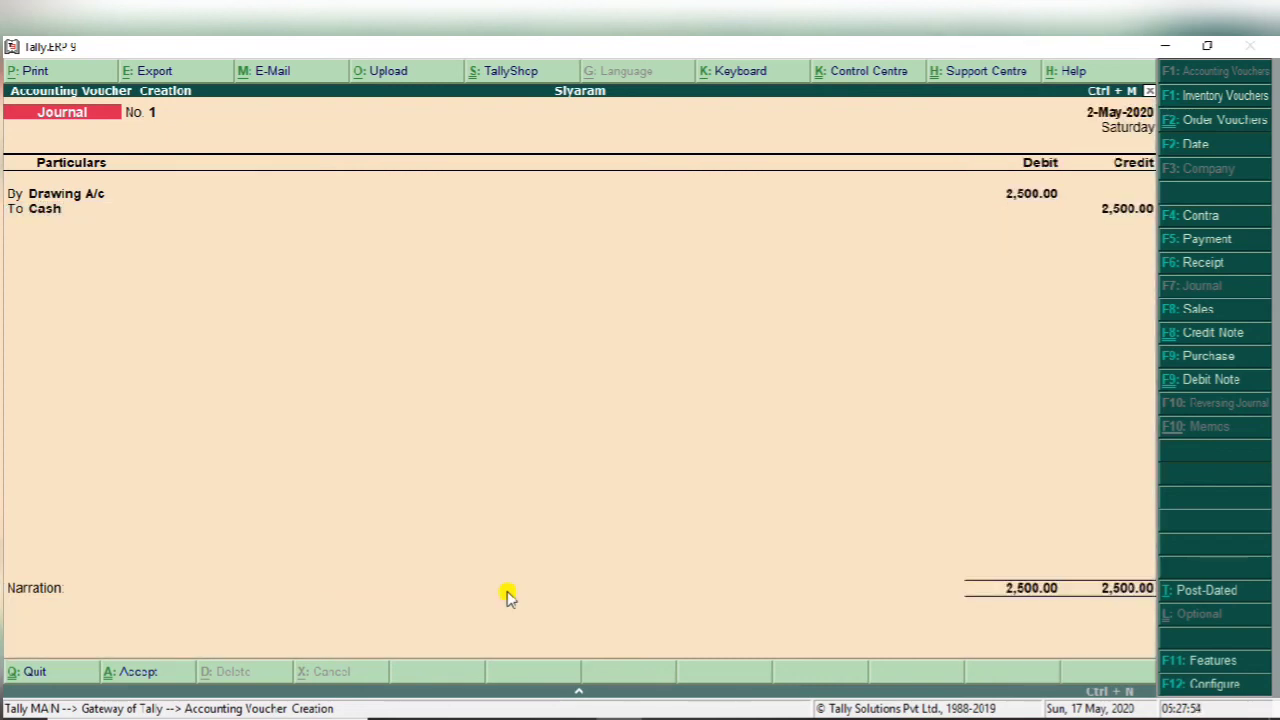
pyautogui.press('Return')
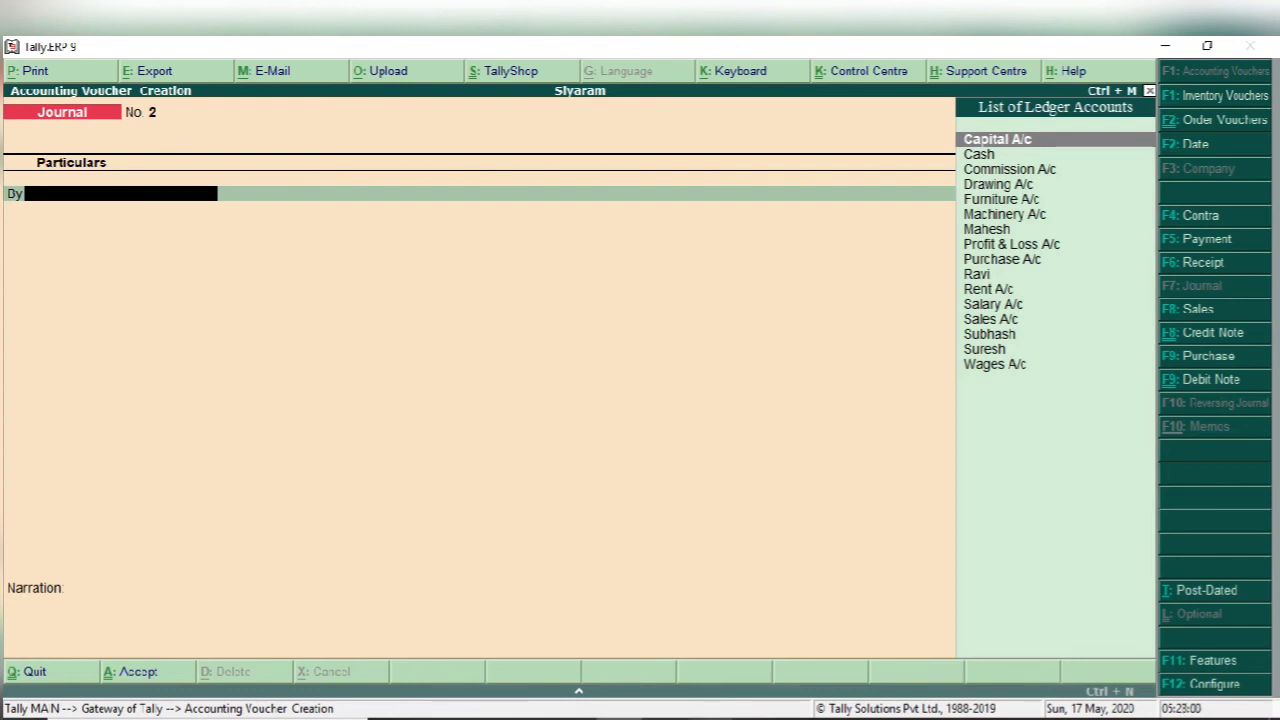
# Review the 20-MAY-2020 rent and 24-MAY-2020 wages entries on slide 12 in PowerPoint, and return to Tally.
pyautogui.click(711, 719)
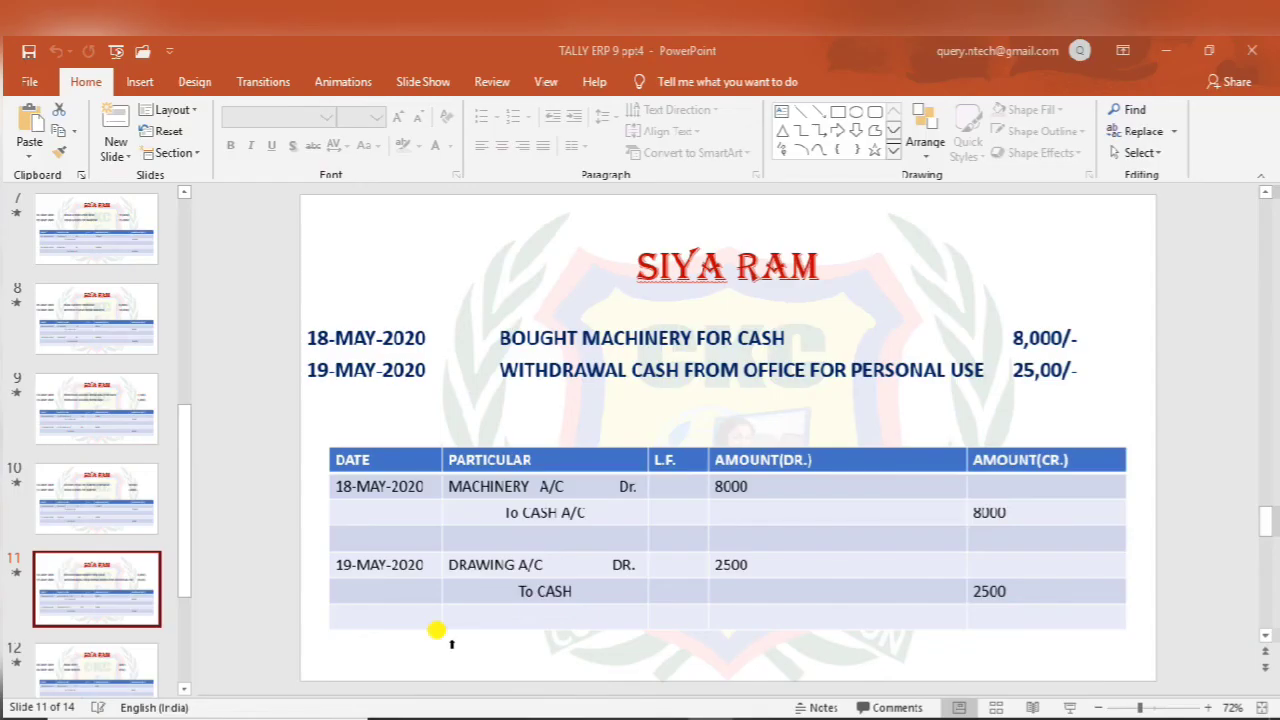
pyautogui.click(88, 668)
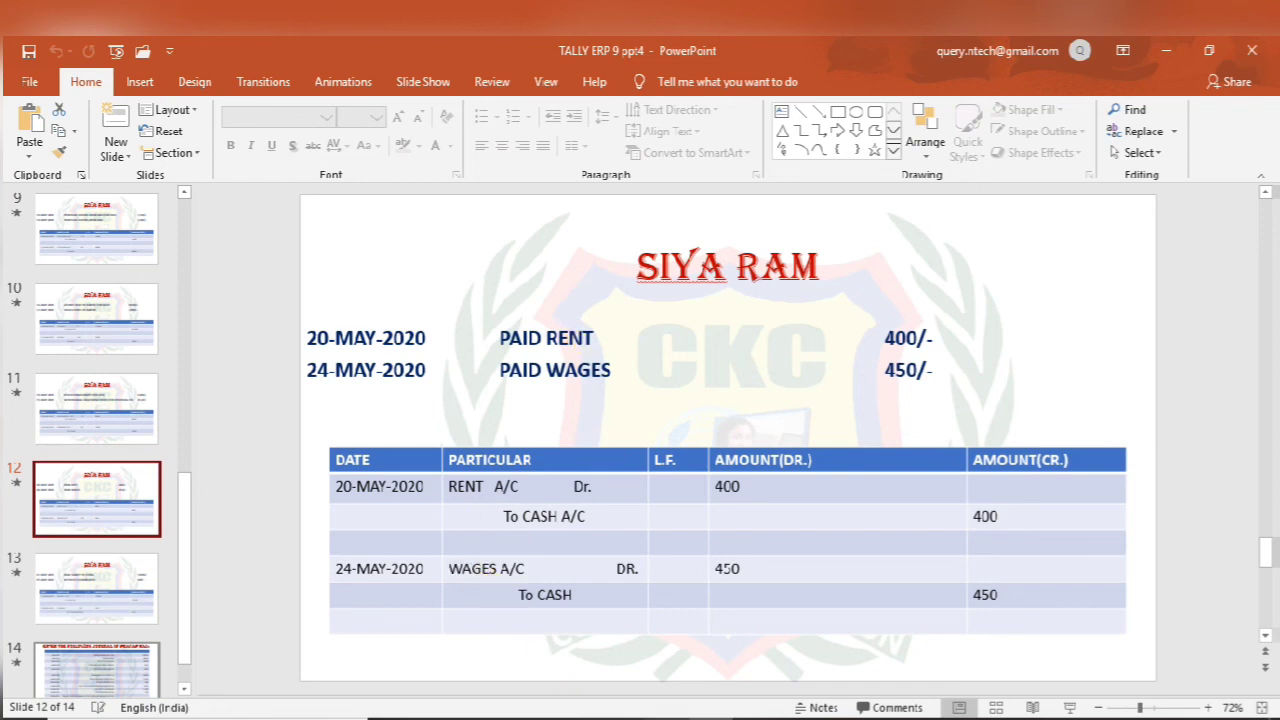
pyautogui.moveTo(618, 718)
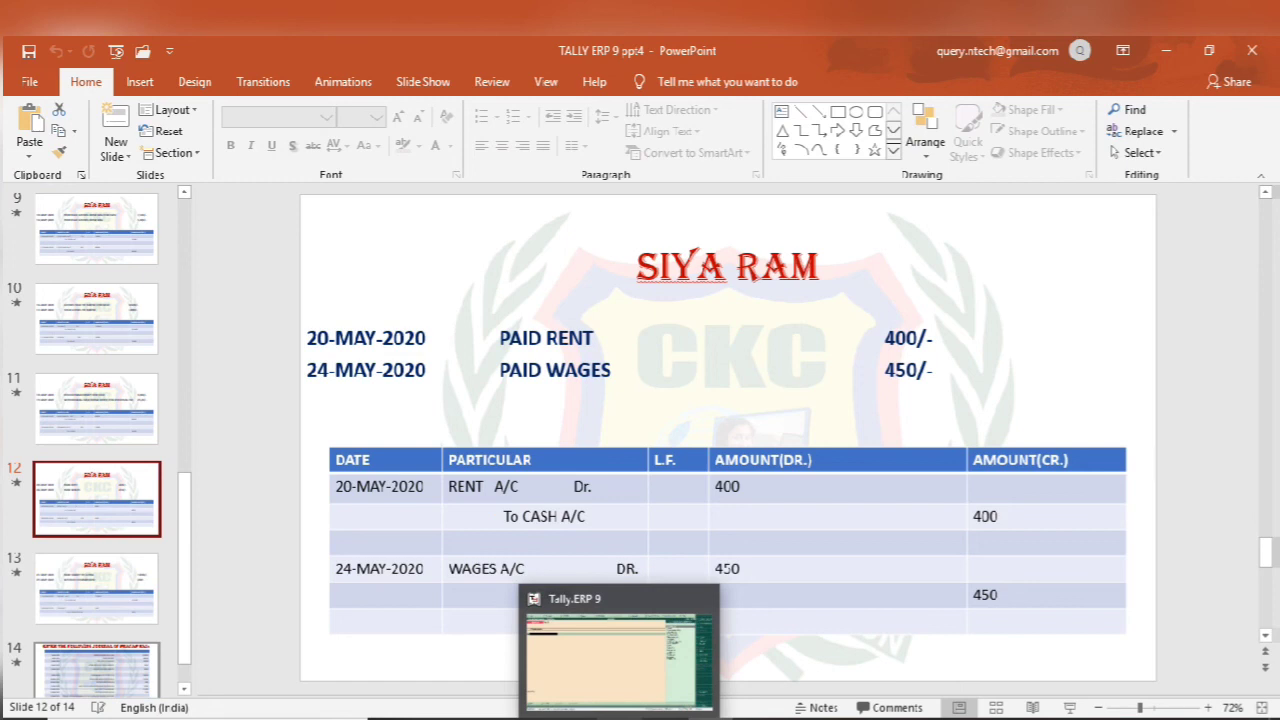
pyautogui.click(618, 716)
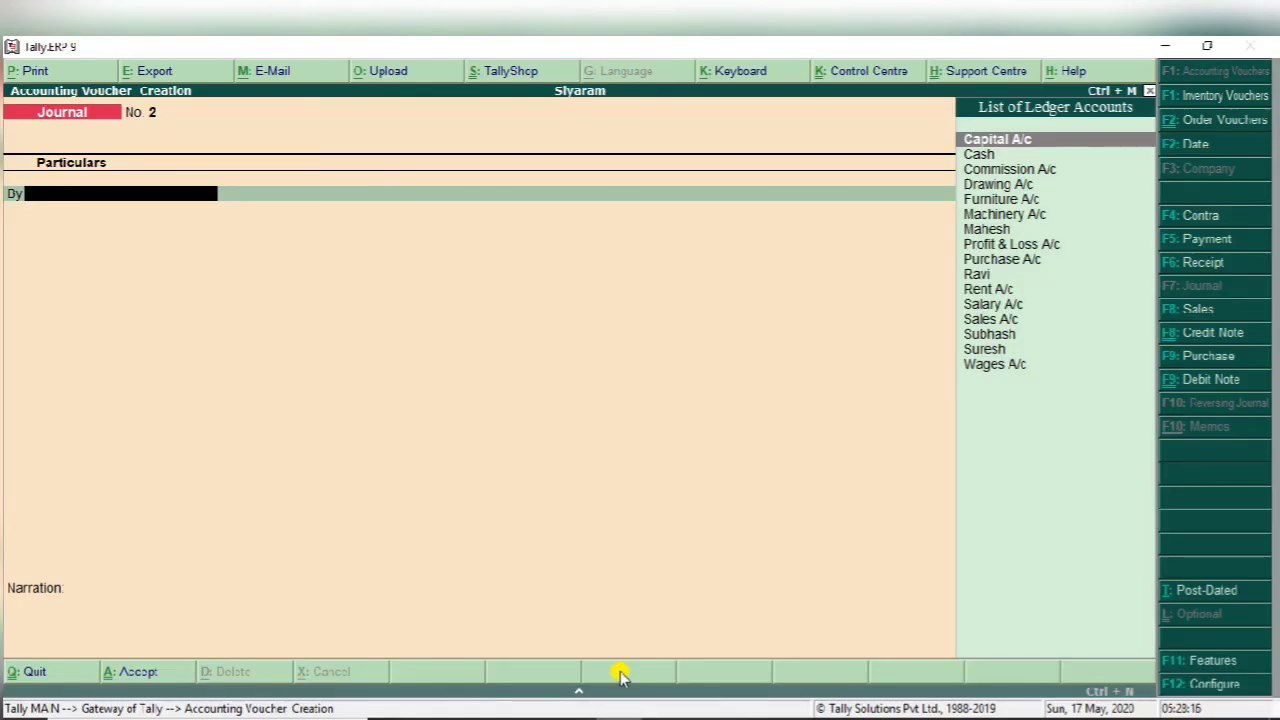
# Start a payment voucher and debit Rent A/c with 400.
pyautogui.press('F5')
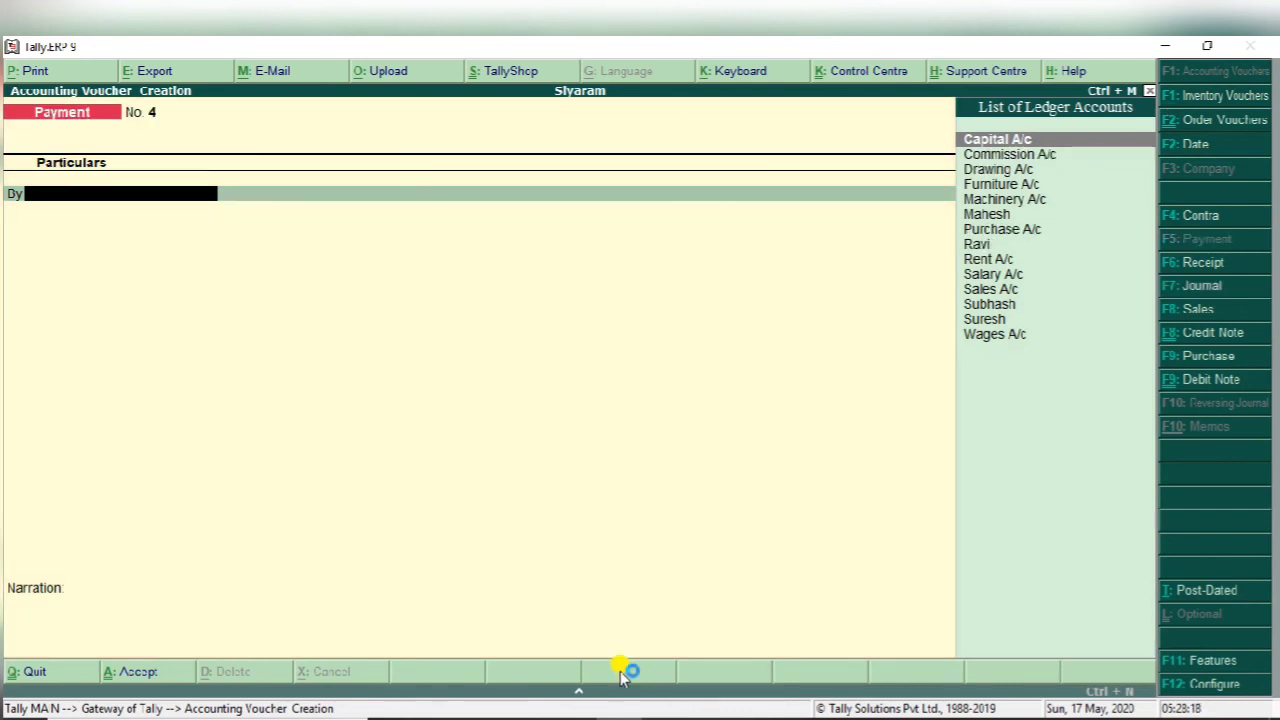
pyautogui.write('Re')
pyautogui.press('Return')
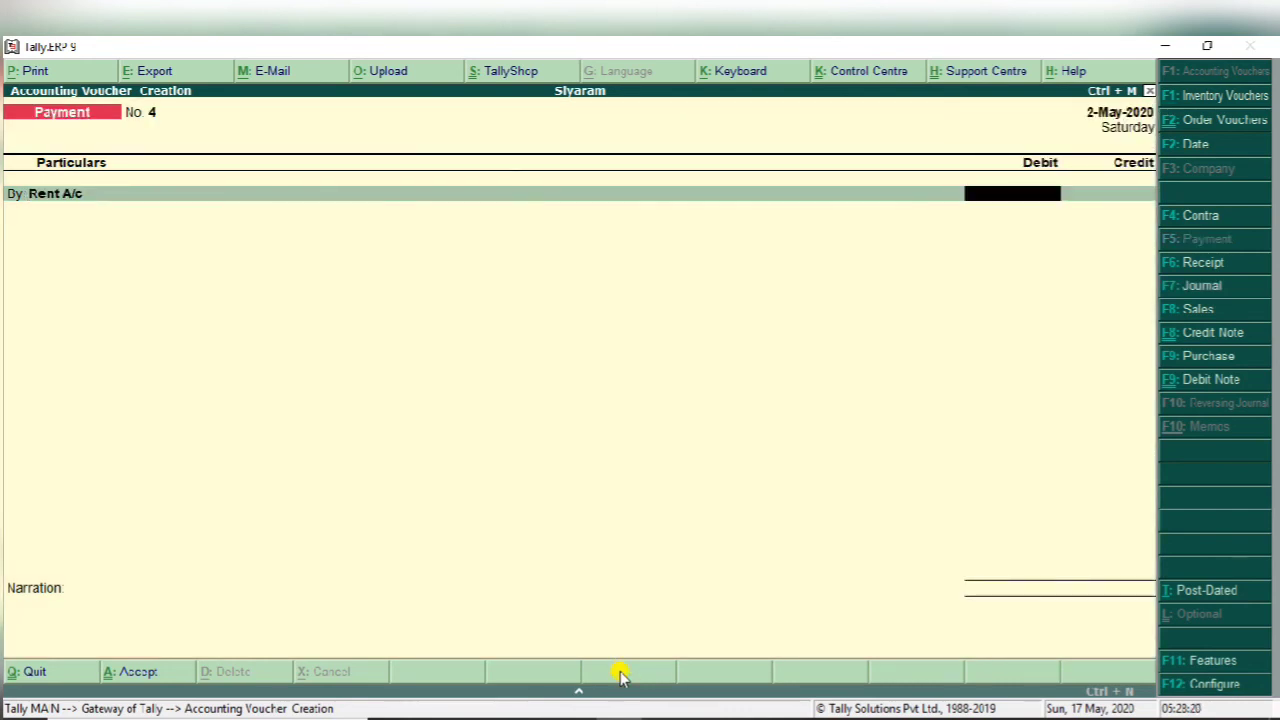
pyautogui.write('400')
pyautogui.press('Return')
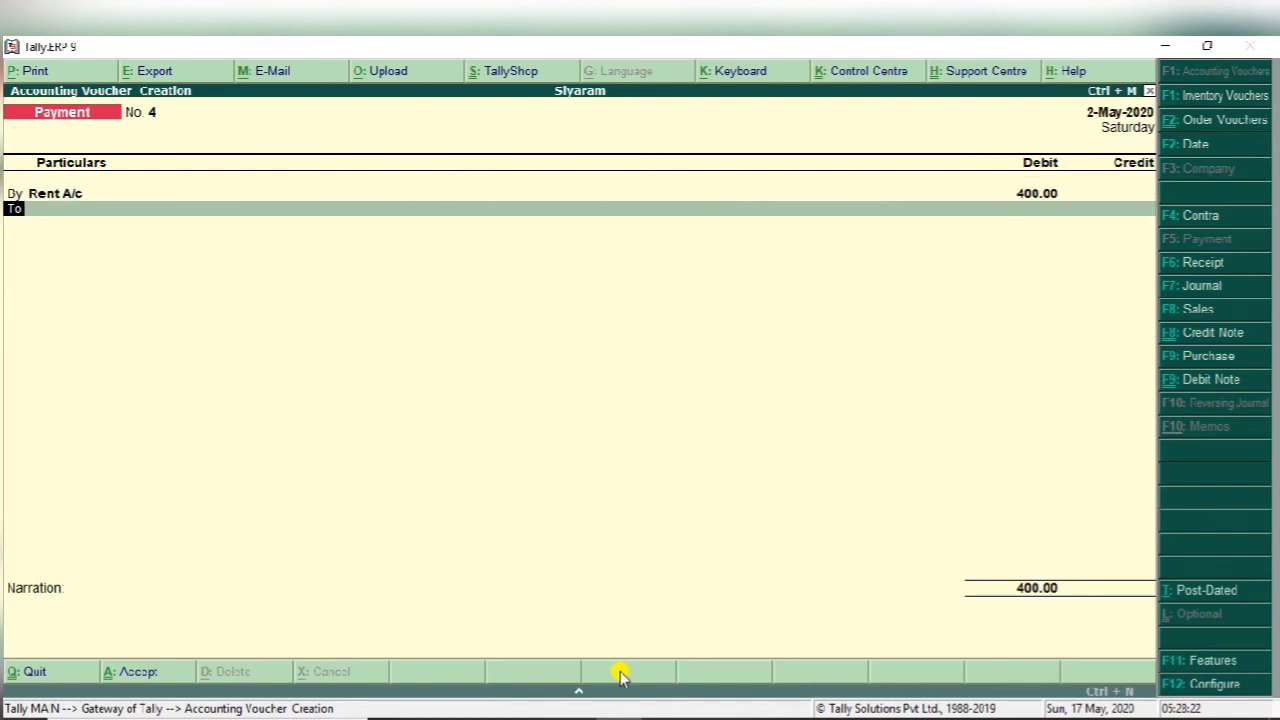
# Credit Cash with 400 and save the rent payment voucher without a narration.
pyautogui.write('C')
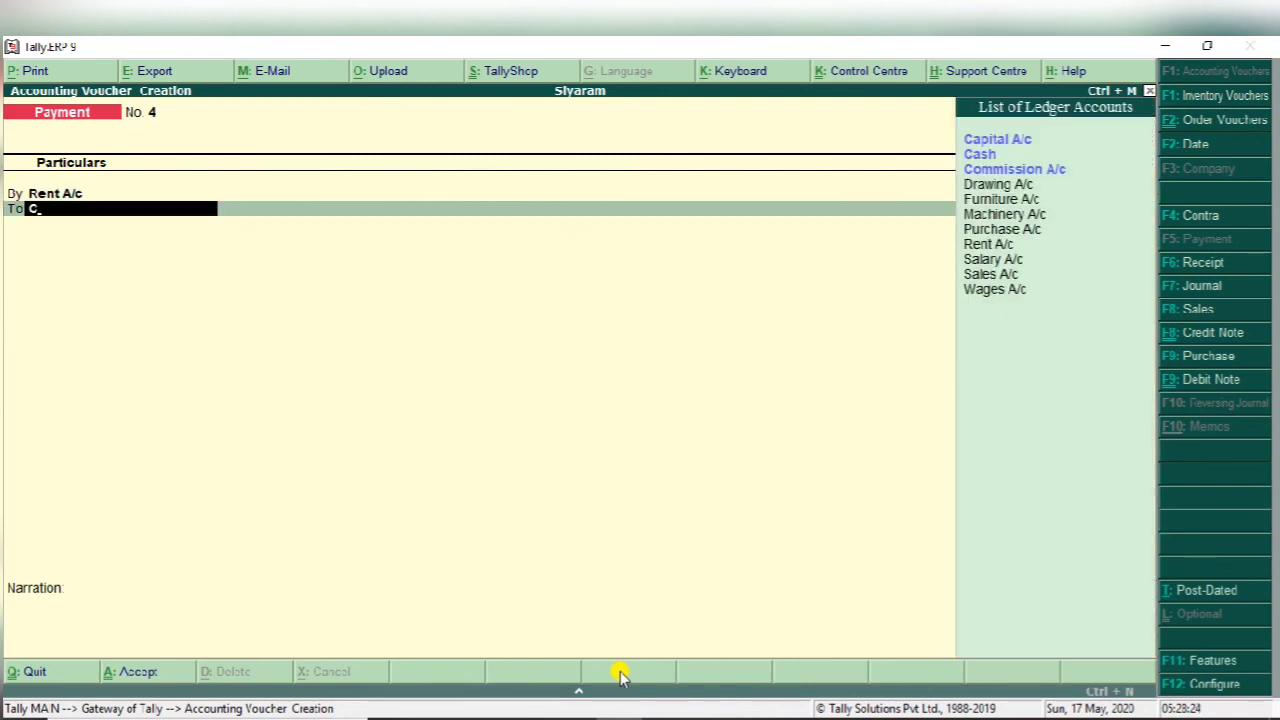
pyautogui.press('Down')
pyautogui.press('Return')
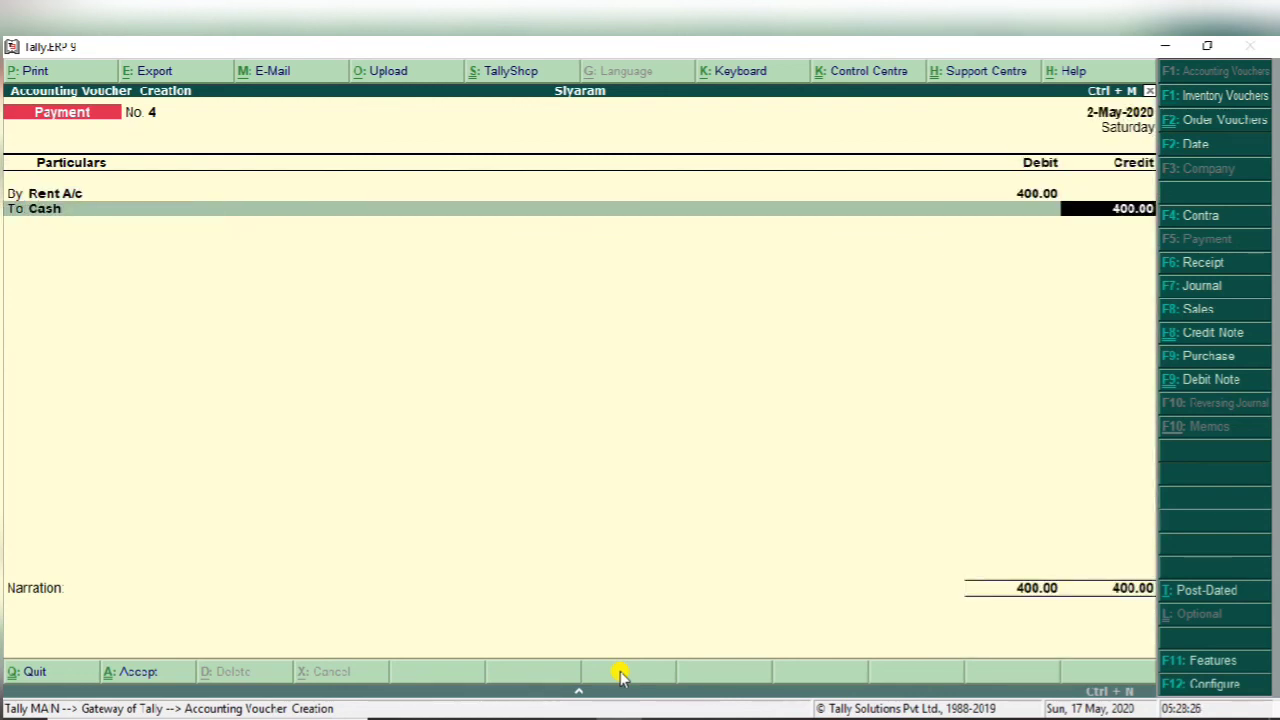
pyautogui.press('Return')
pyautogui.press('Return')
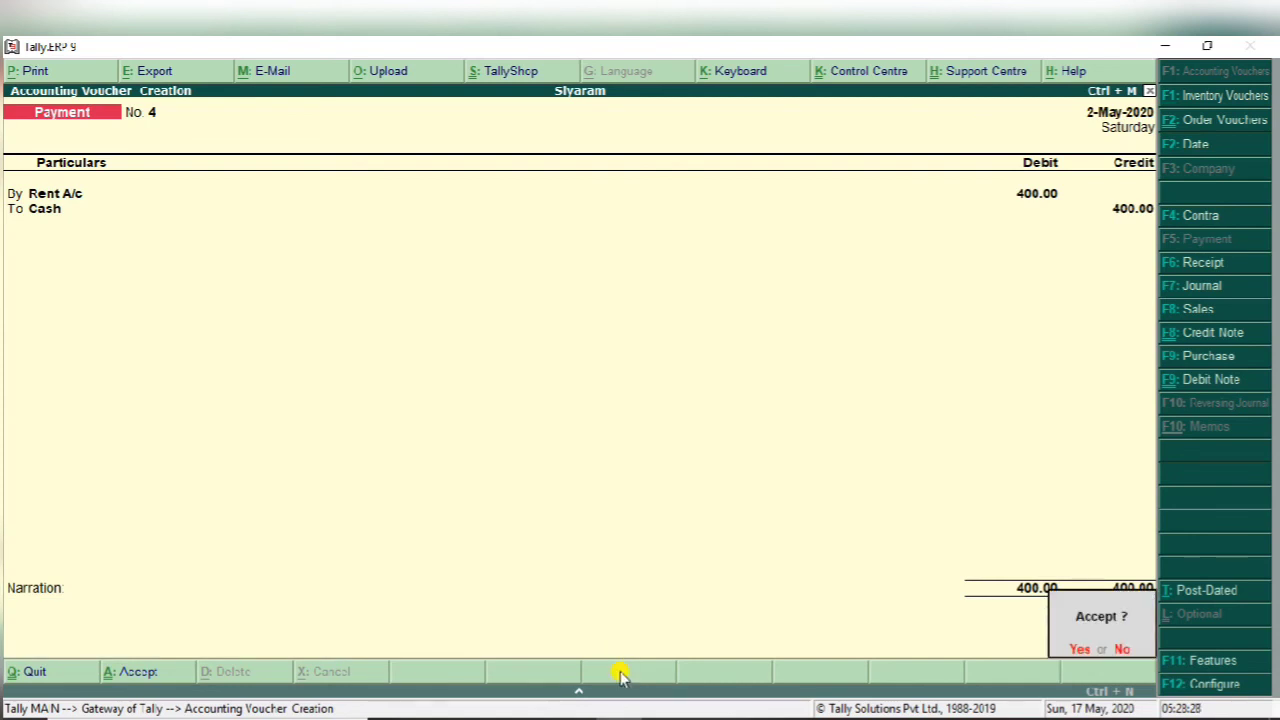
pyautogui.press('Return')
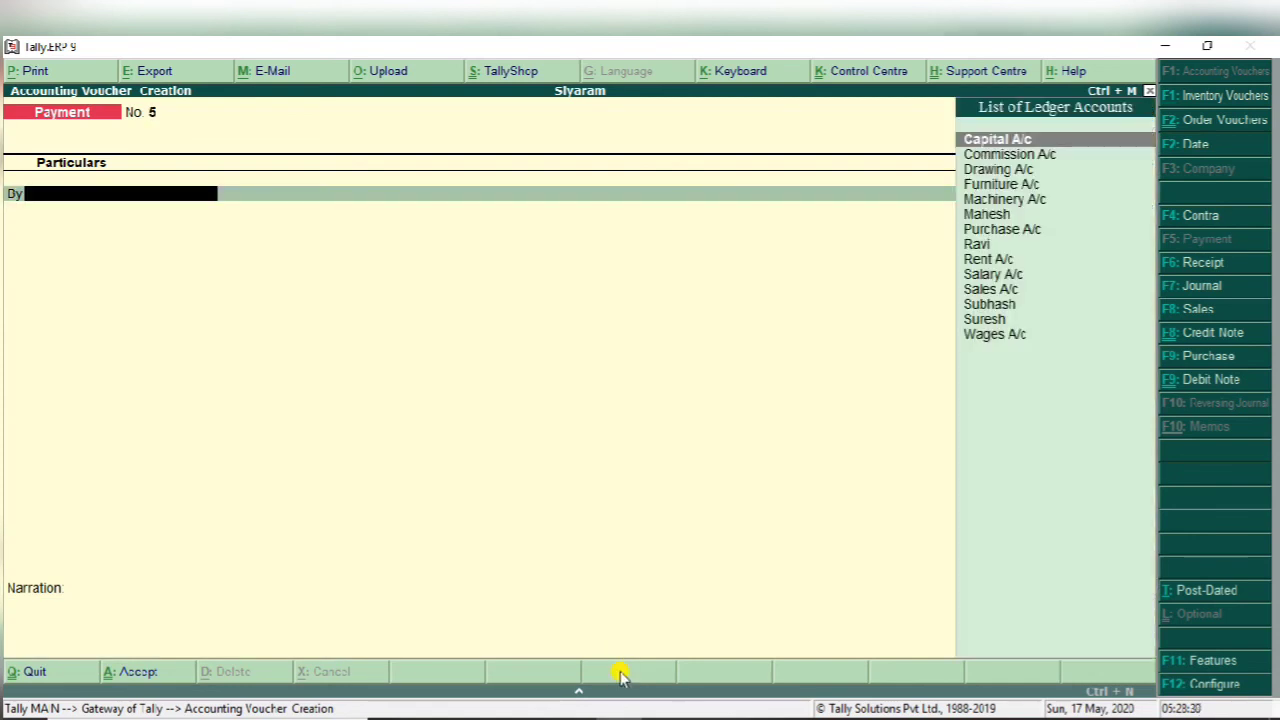
# Debit Wages A/c in the new payment voucher, recheck the amount in PowerPoint, and enter 450 in Tally.
pyautogui.write('Wages A/c')
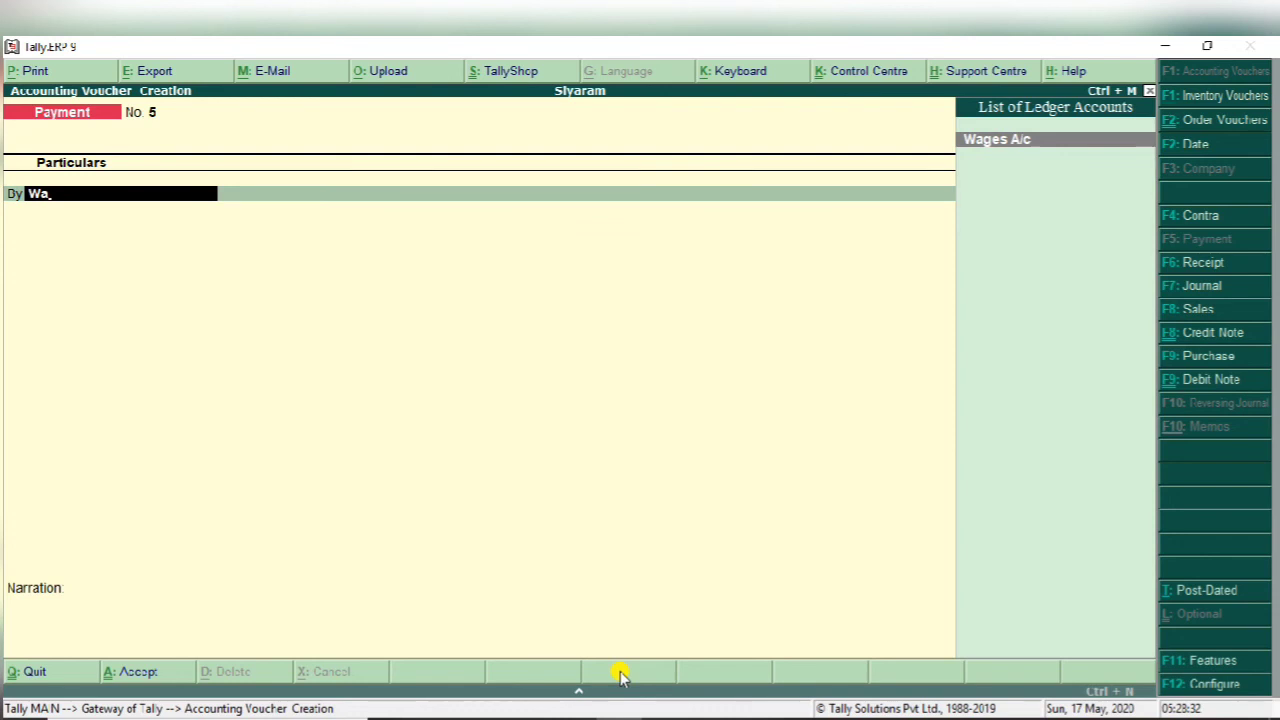
pyautogui.press('Return')
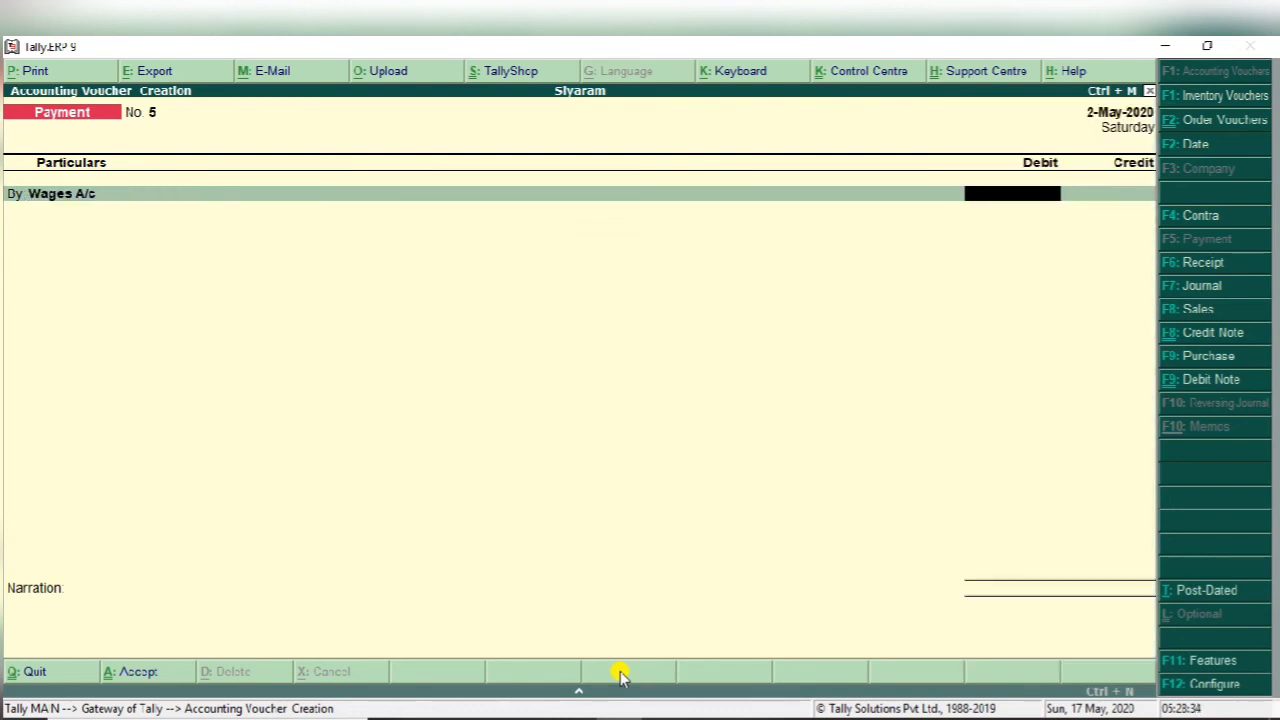
pyautogui.hotkey('alt', 'Tab')
pyautogui.hotkey('alt', 'Tab')
pyautogui.write('450')
pyautogui.press('Return')
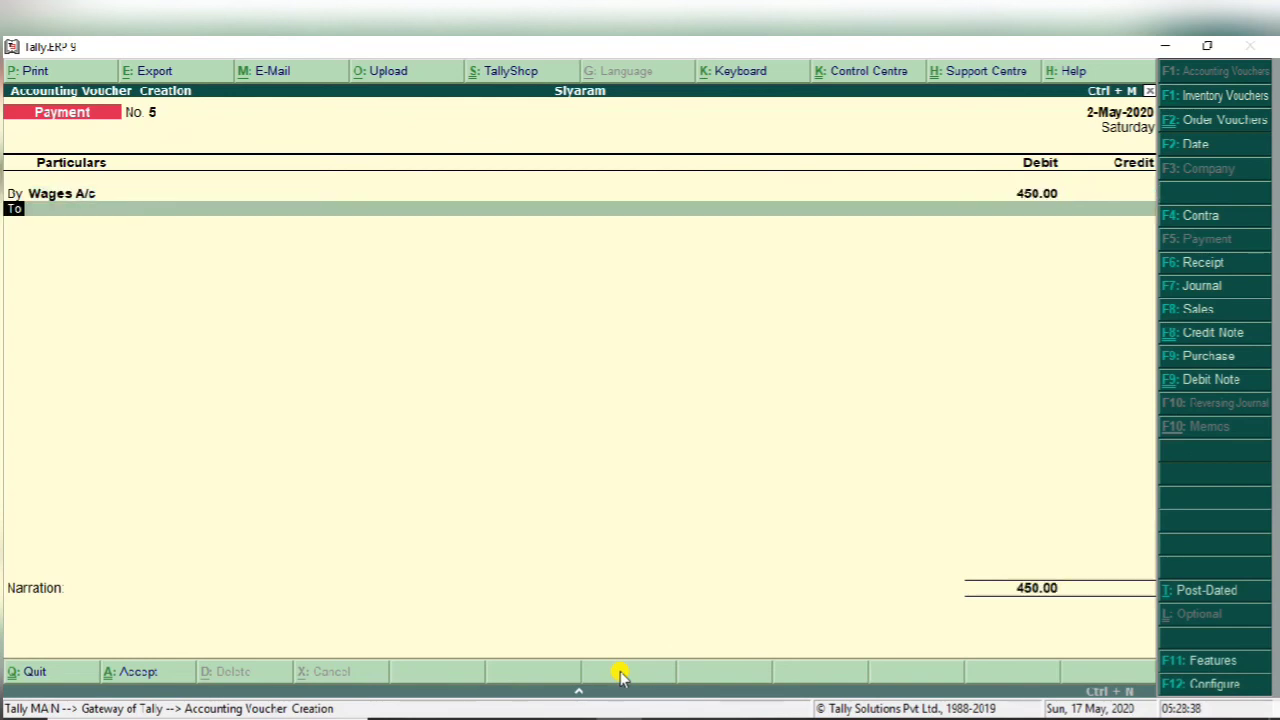
# Credit Cash with 450 and save the wages payment voucher without a narration.
pyautogui.press('Down')
pyautogui.press('Return')
pyautogui.press('Return')
pyautogui.press('Return')
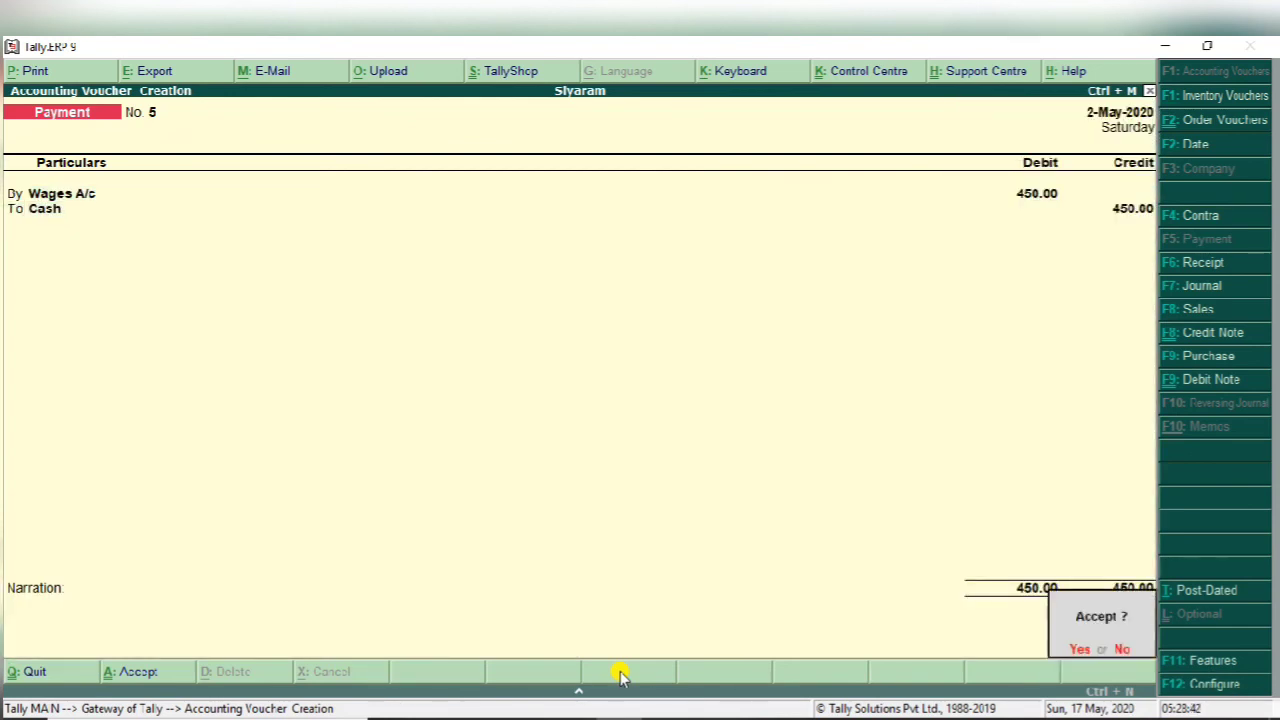
pyautogui.press('Return')
# Review the 27-MAY-2020 salary and 29-MAY-2020 commission entries on slide 13 in PowerPoint, and return to Tally.
pyautogui.hotkey('alt', 'Tab')
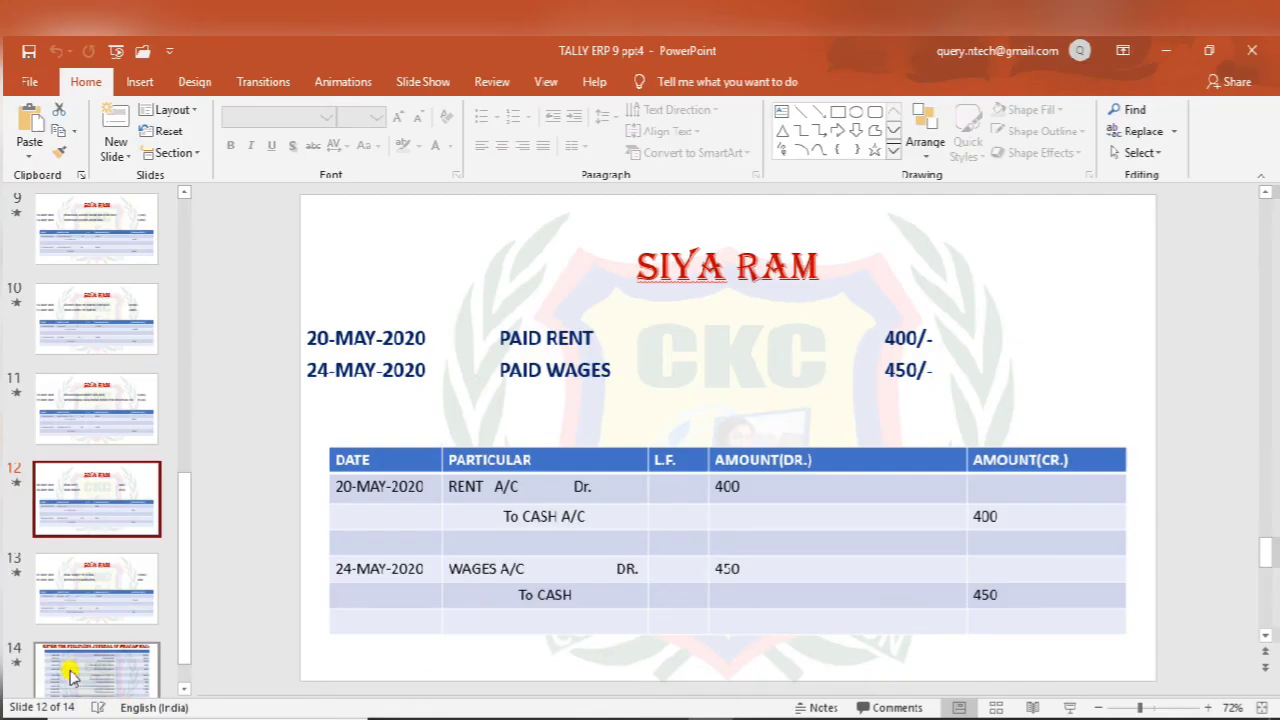
pyautogui.click(91, 603)
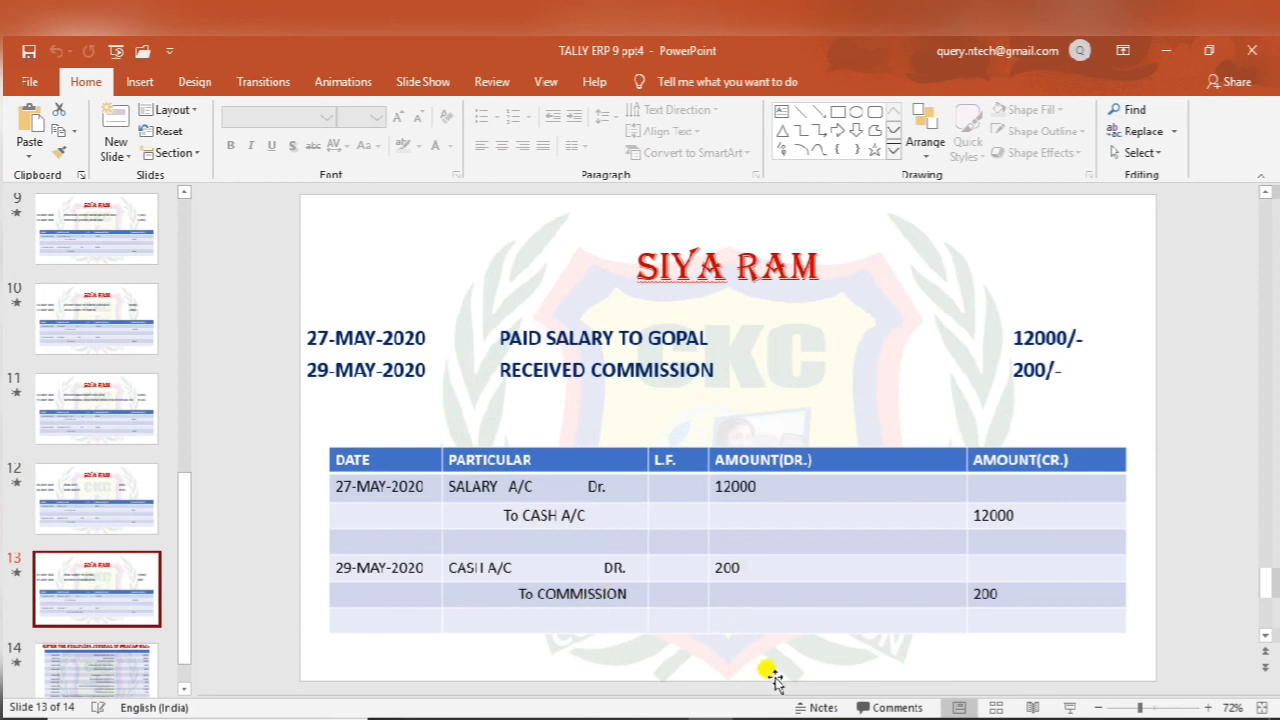
pyautogui.click(620, 718)
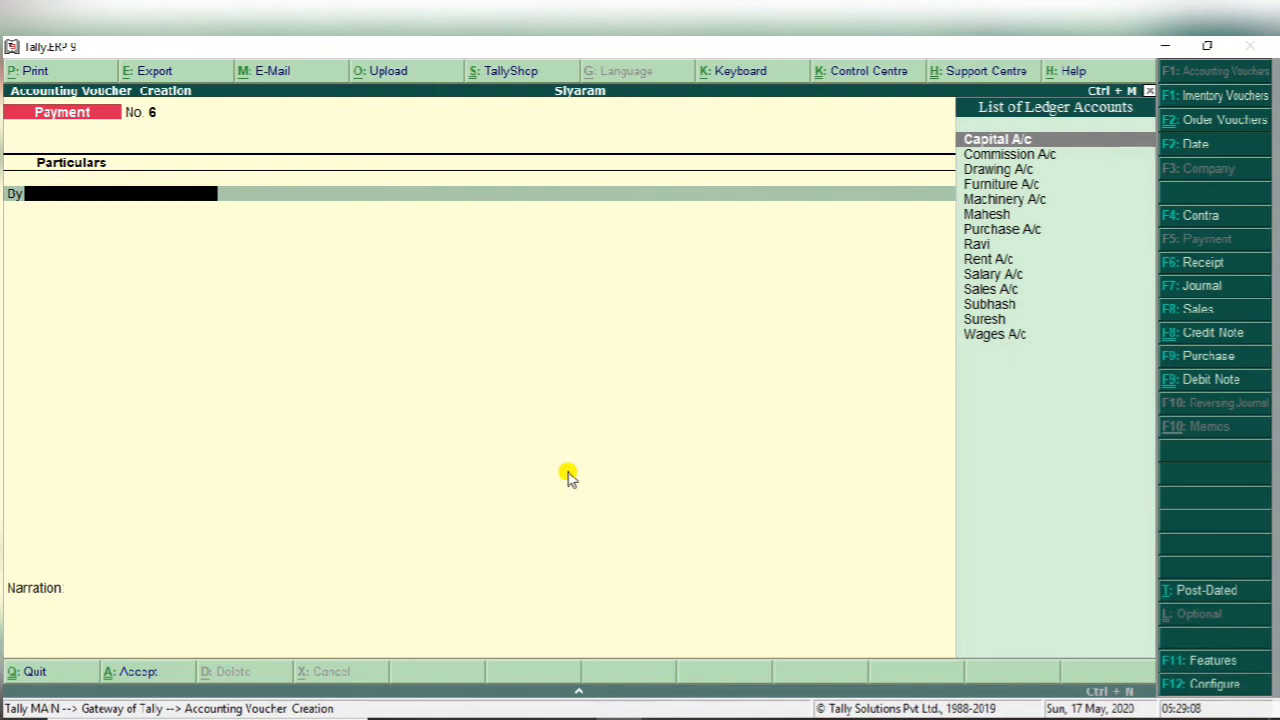
# Debit Salary A/c in the new payment voucher, recheck the amount in PowerPoint, and enter 12000 in Tally.
pyautogui.write('Sa')
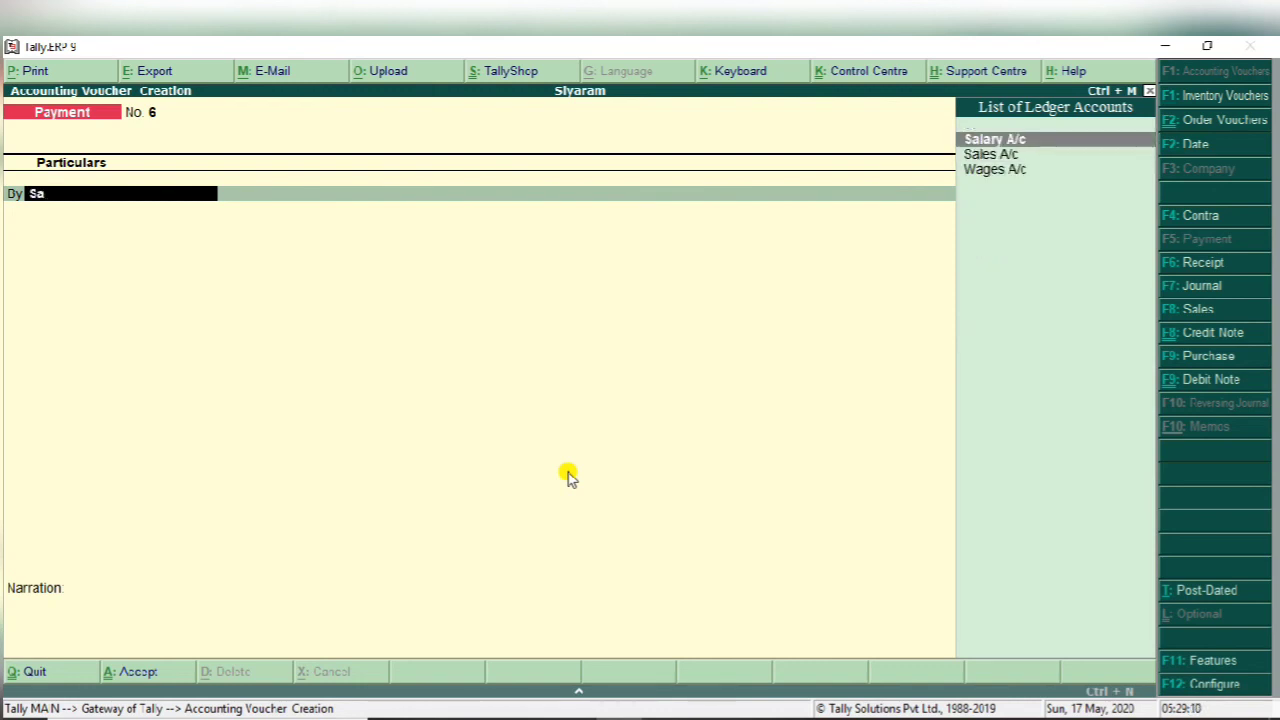
pyautogui.press('Return')
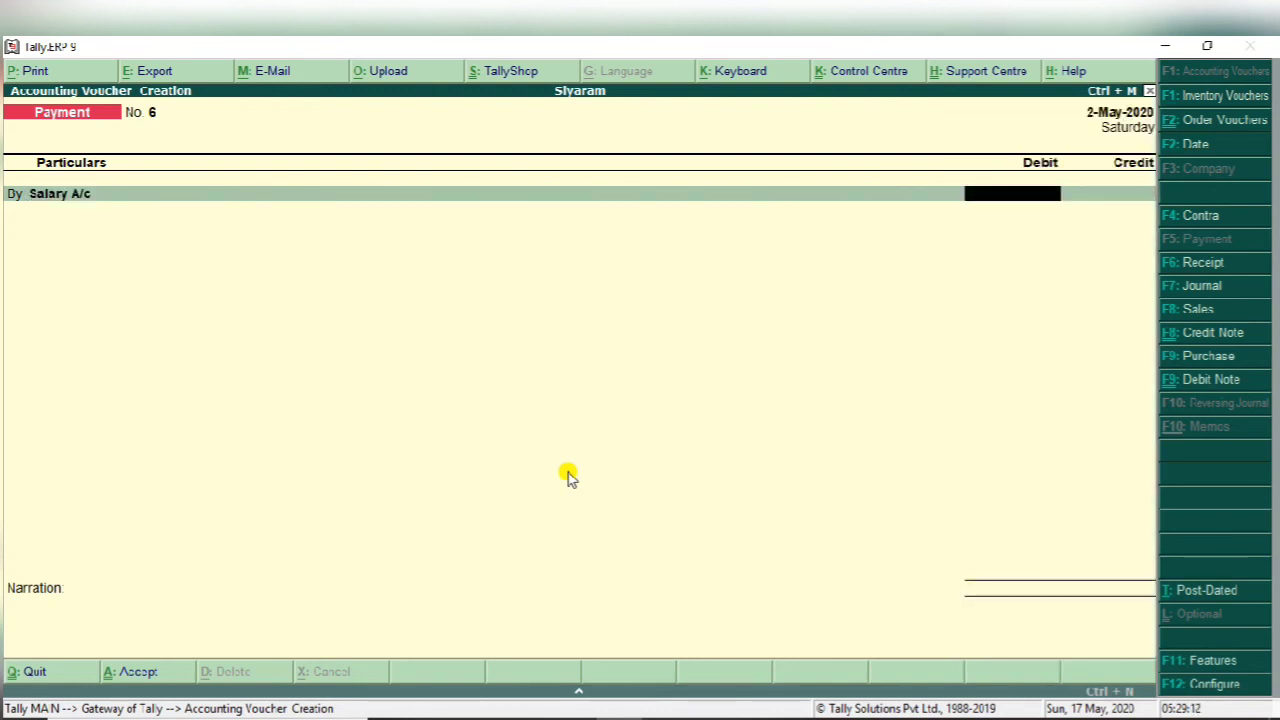
pyautogui.hotkey('alt', 'Tab')
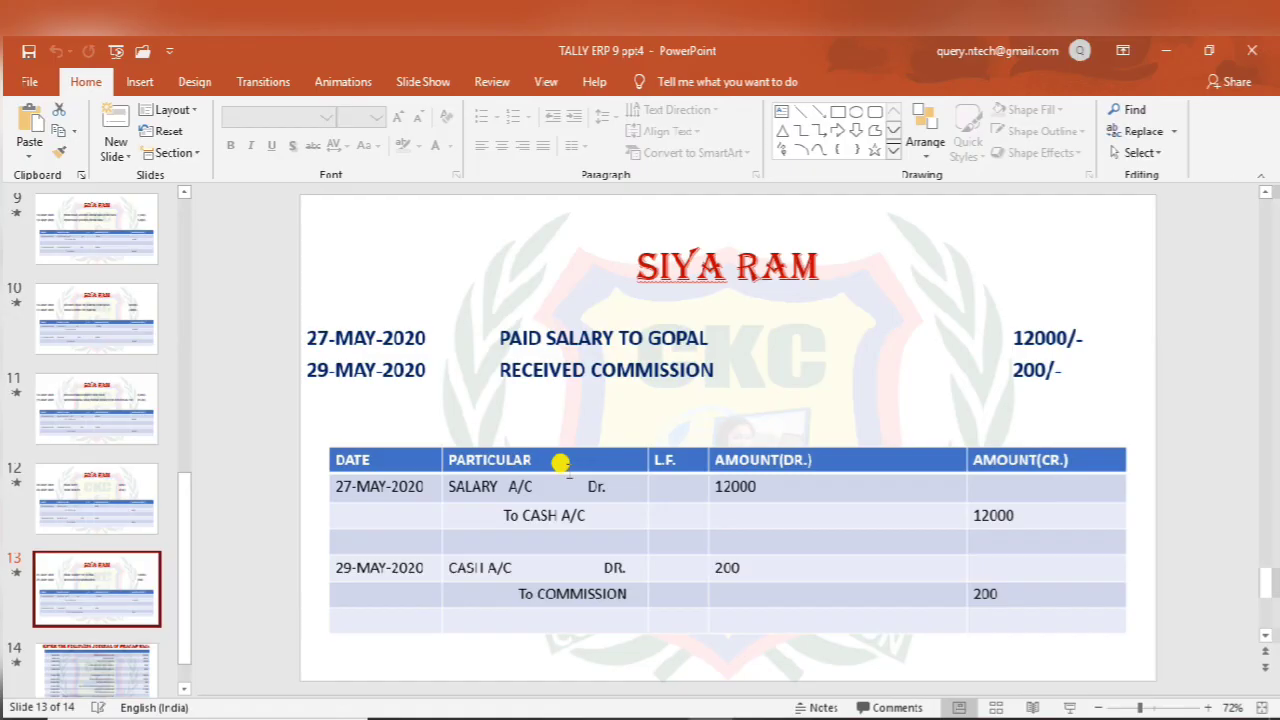
pyautogui.hotkey('alt', 'Tab')
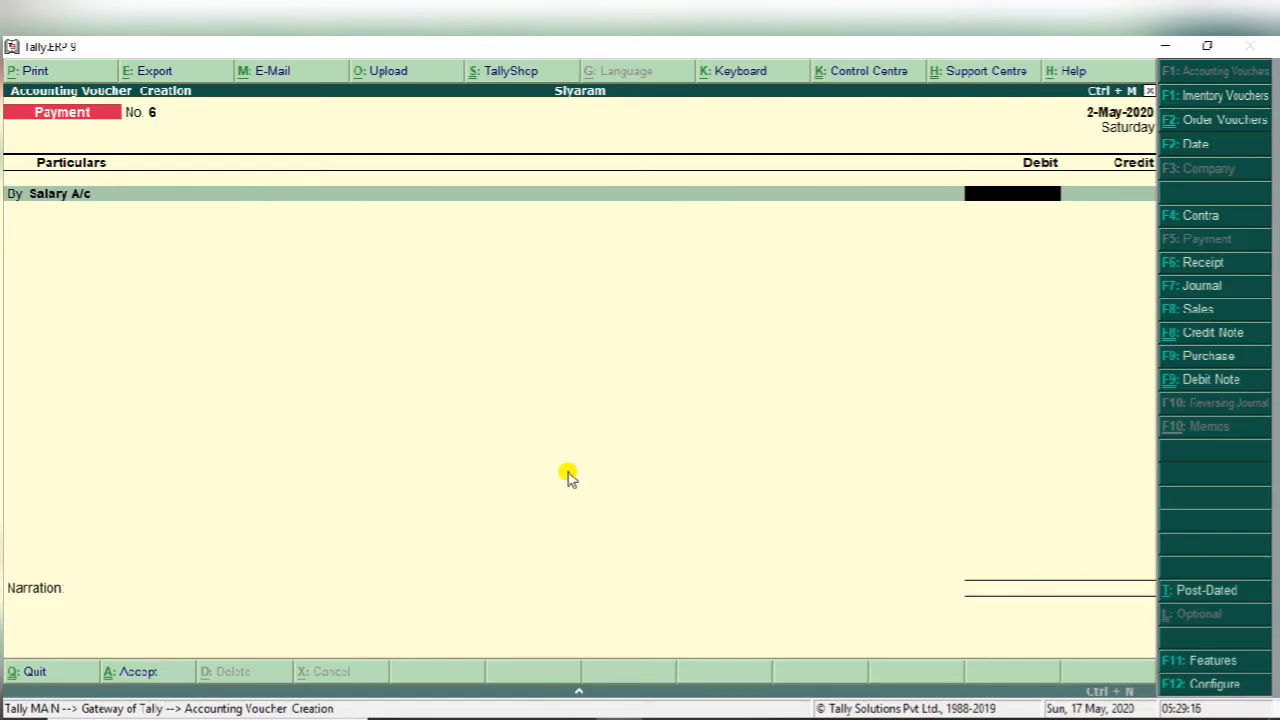
pyautogui.write('12000')
pyautogui.press('Return')
# Credit Cash with 12000 and save the salary payment voucher without a narration.
pyautogui.press('Return')
pyautogui.write('Cas')
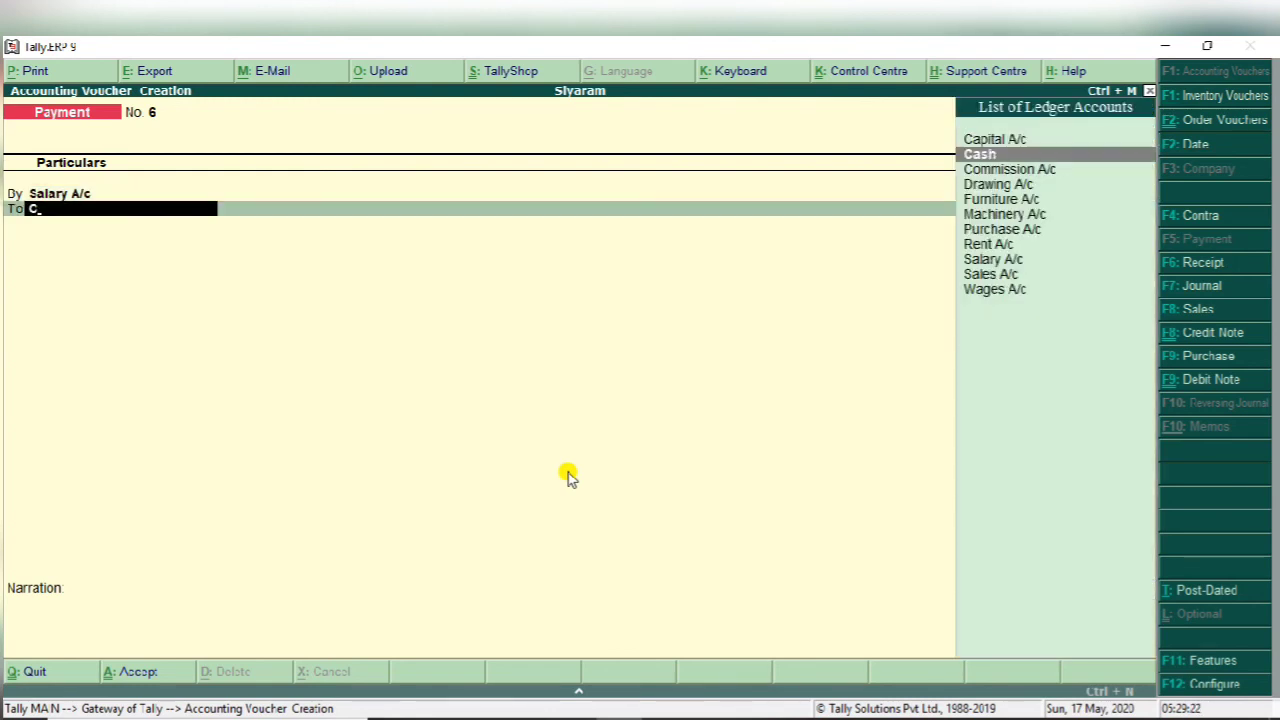
pyautogui.press('Return')
pyautogui.press('Return')
pyautogui.press('Return')
pyautogui.press('Return')
pyautogui.press('Return')
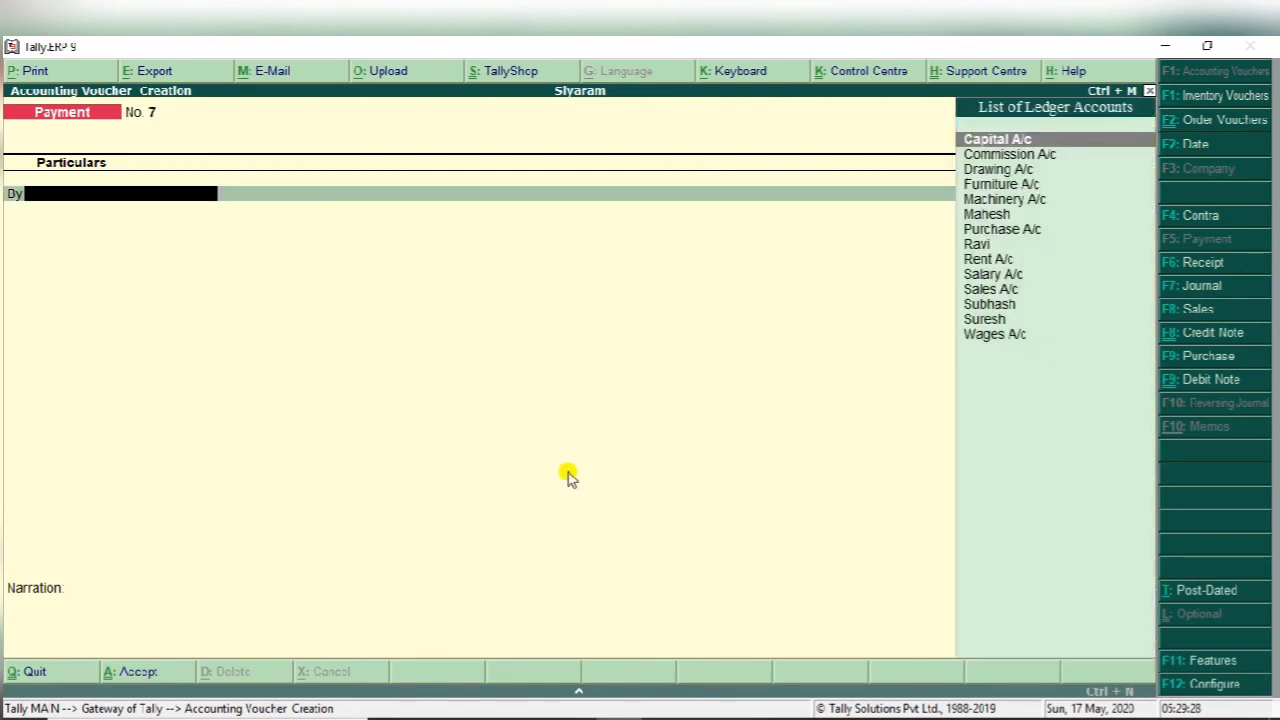
# Start a receipt voucher crediting Commission A/c, recheck the amount in PowerPoint, and enter 200 in Tally.
pyautogui.press('F6')
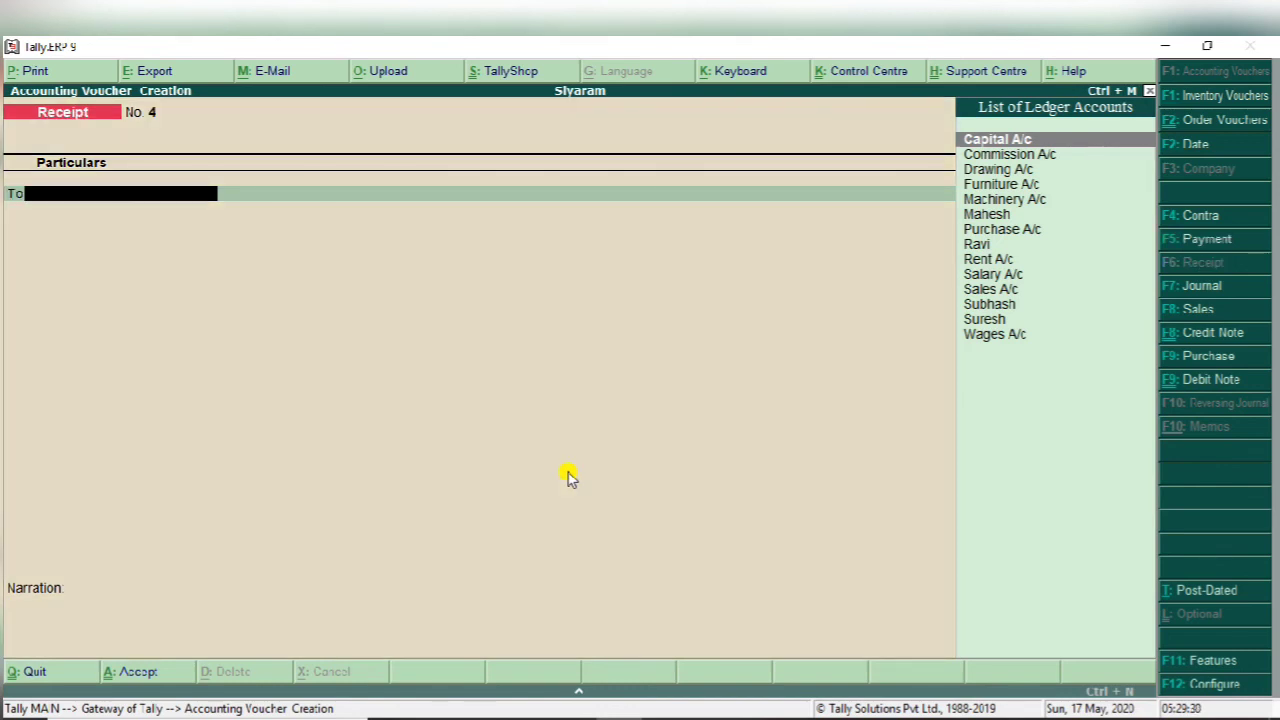
pyautogui.write('Com')
pyautogui.press('Return')
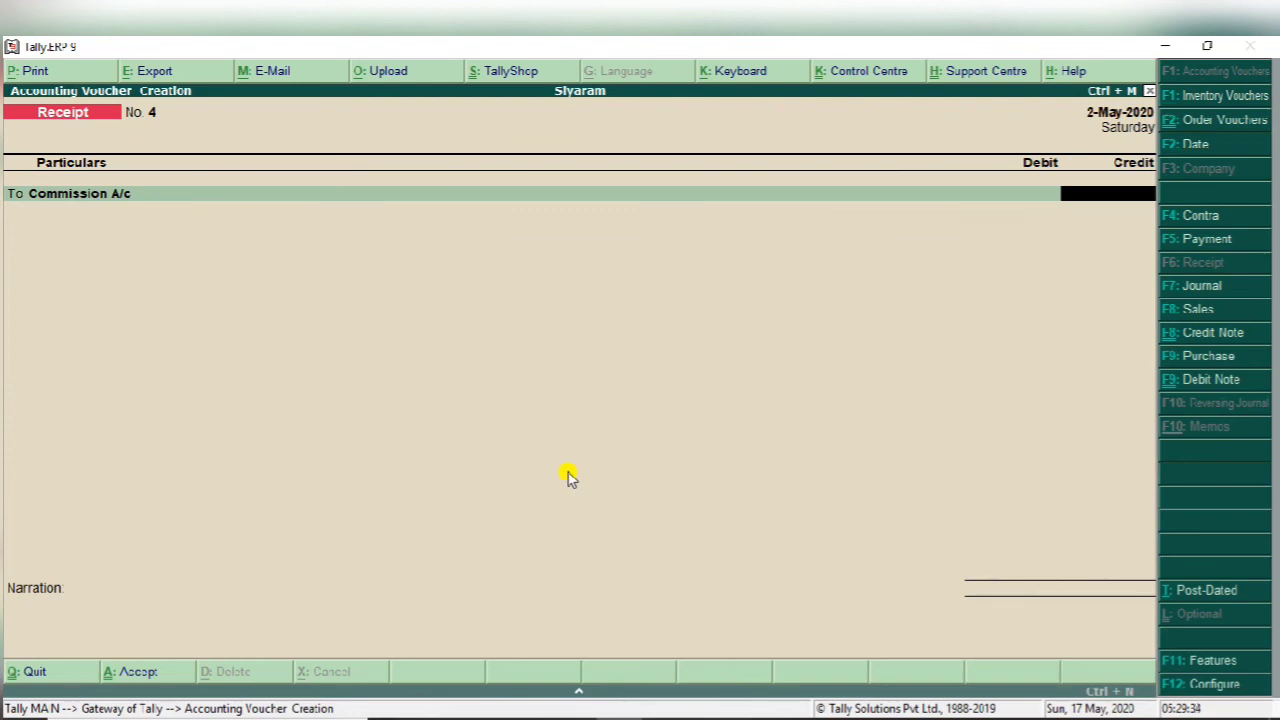
pyautogui.hotkey('alt', 'Tab')
pyautogui.hotkey('alt', 'Tab')
pyautogui.write('200')
pyautogui.press('Return')
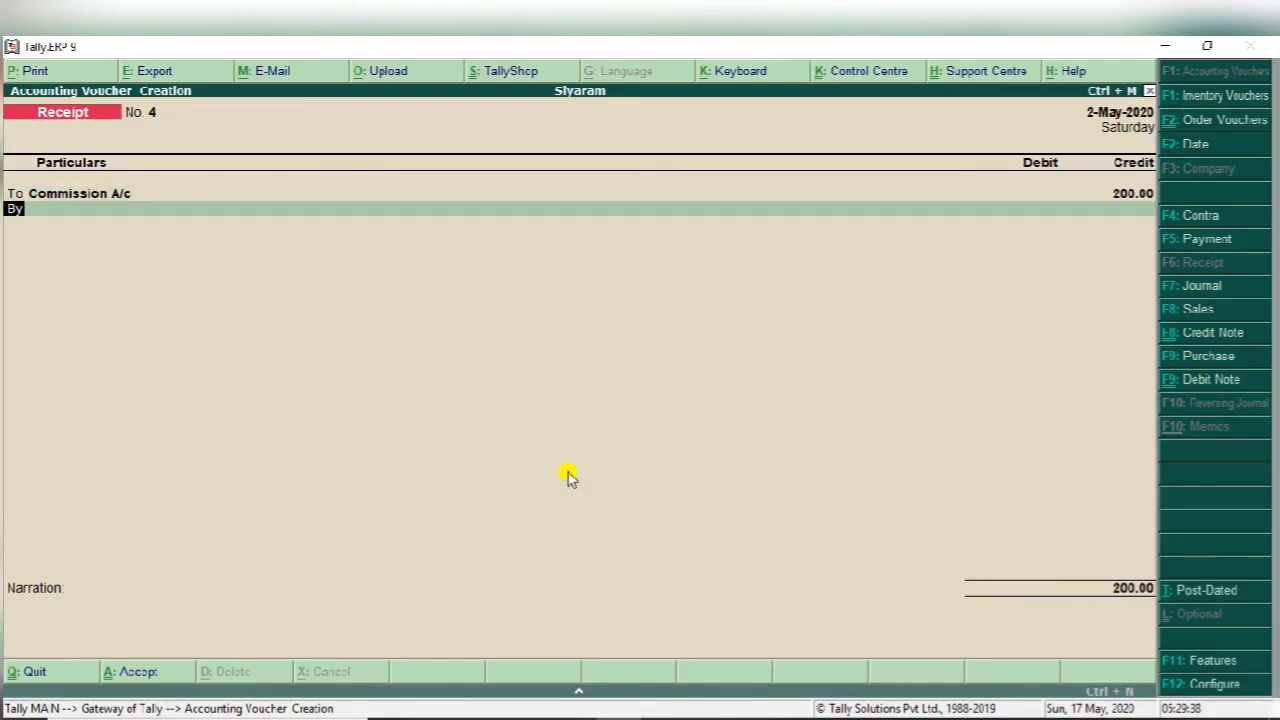
# Debit Cash with 200 and save the commission receipt voucher without a narration.
pyautogui.press('Return')
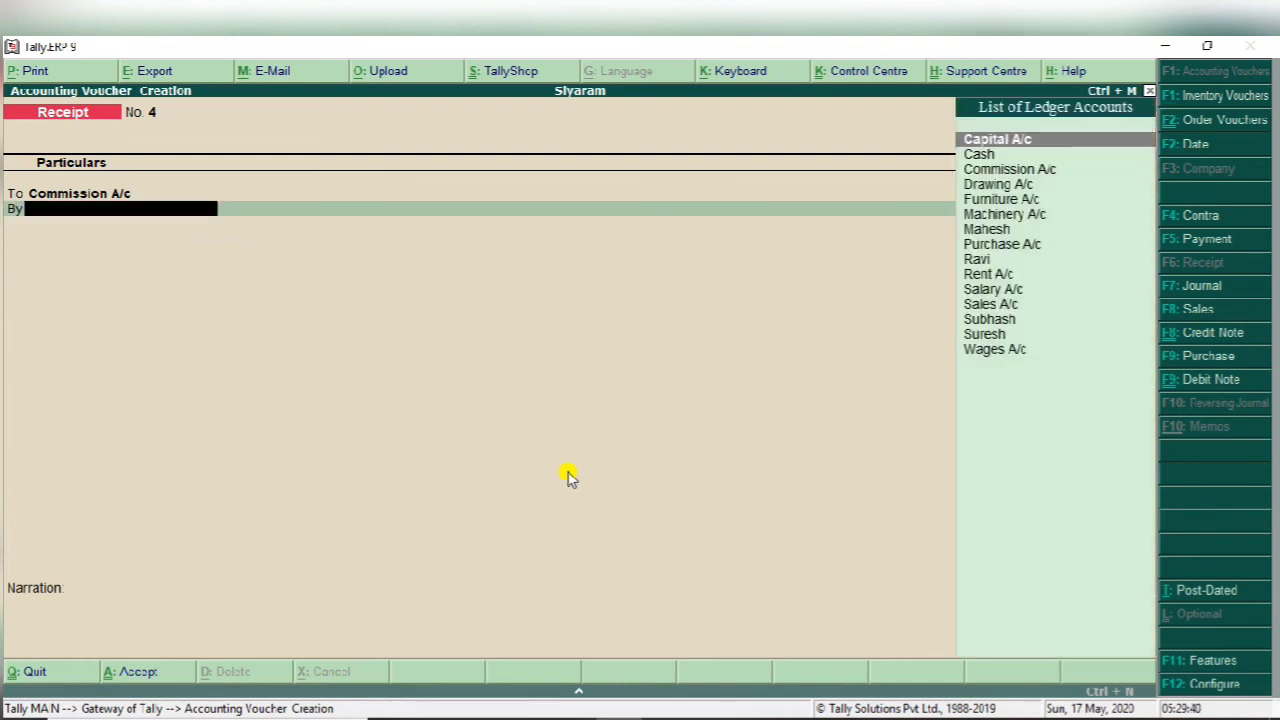
pyautogui.write('C')
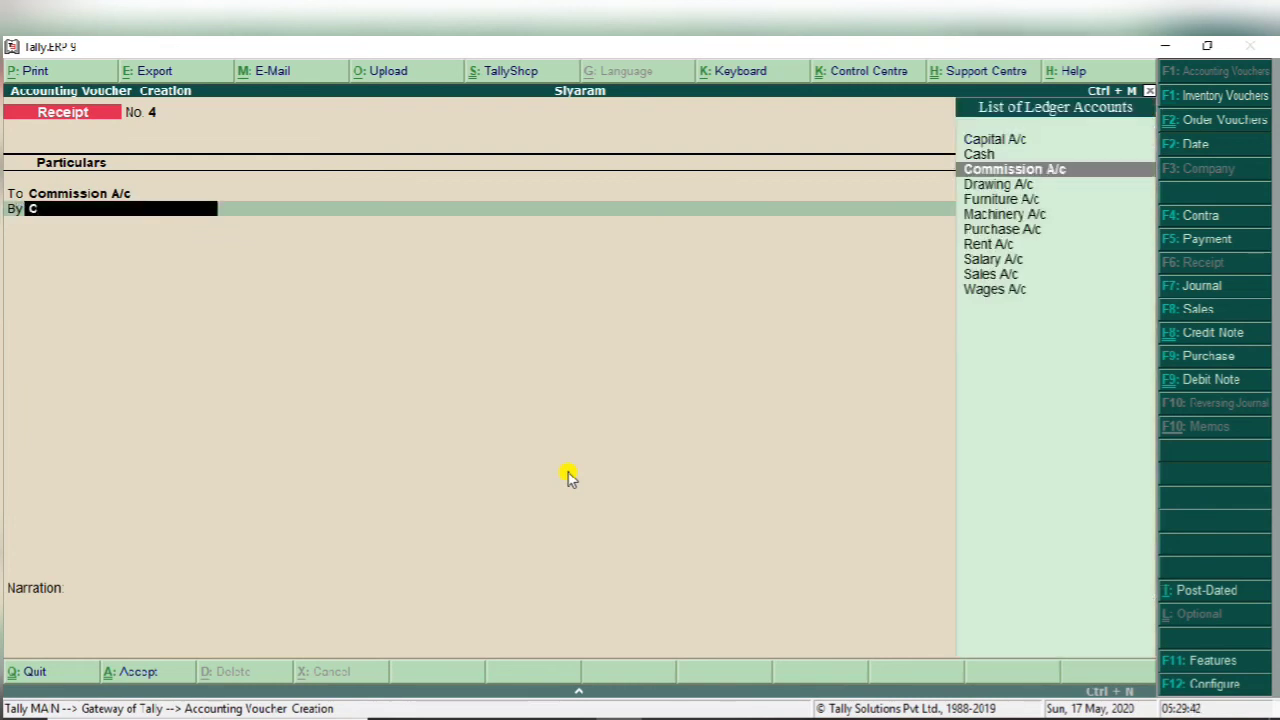
pyautogui.press('Up')
pyautogui.press('Return')
pyautogui.press('Return')
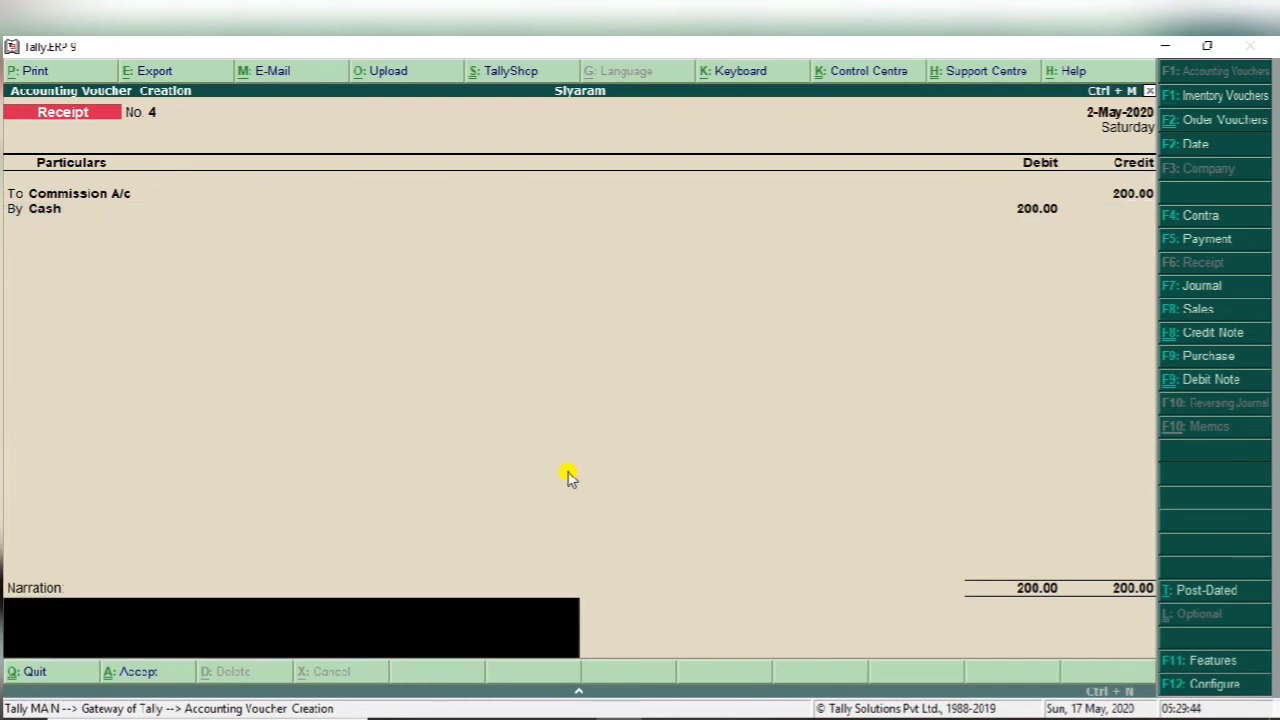
pyautogui.press('Return')
pyautogui.press('Return')
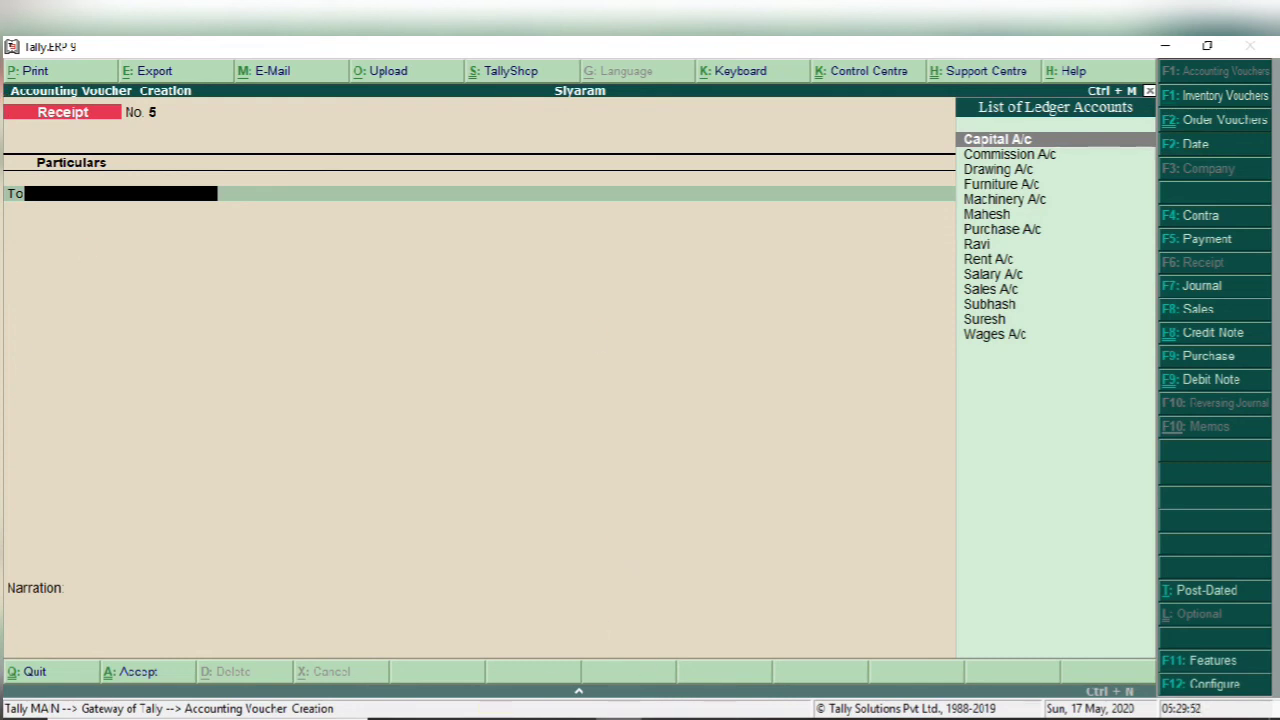
# Quit the blank receipt voucher and return to the Gateway of Tally.
pyautogui.moveTo(618, 717)
pyautogui.moveTo(710, 717)
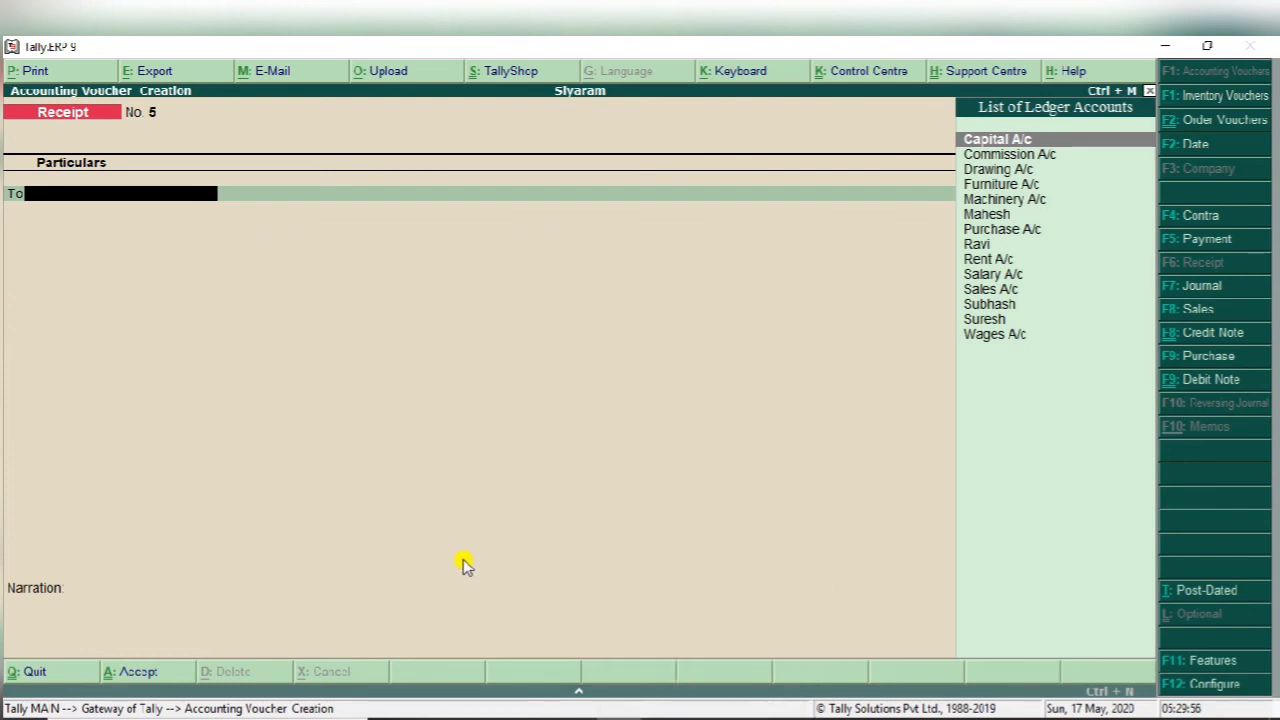
pyautogui.press('Escape')
pyautogui.press('Return')
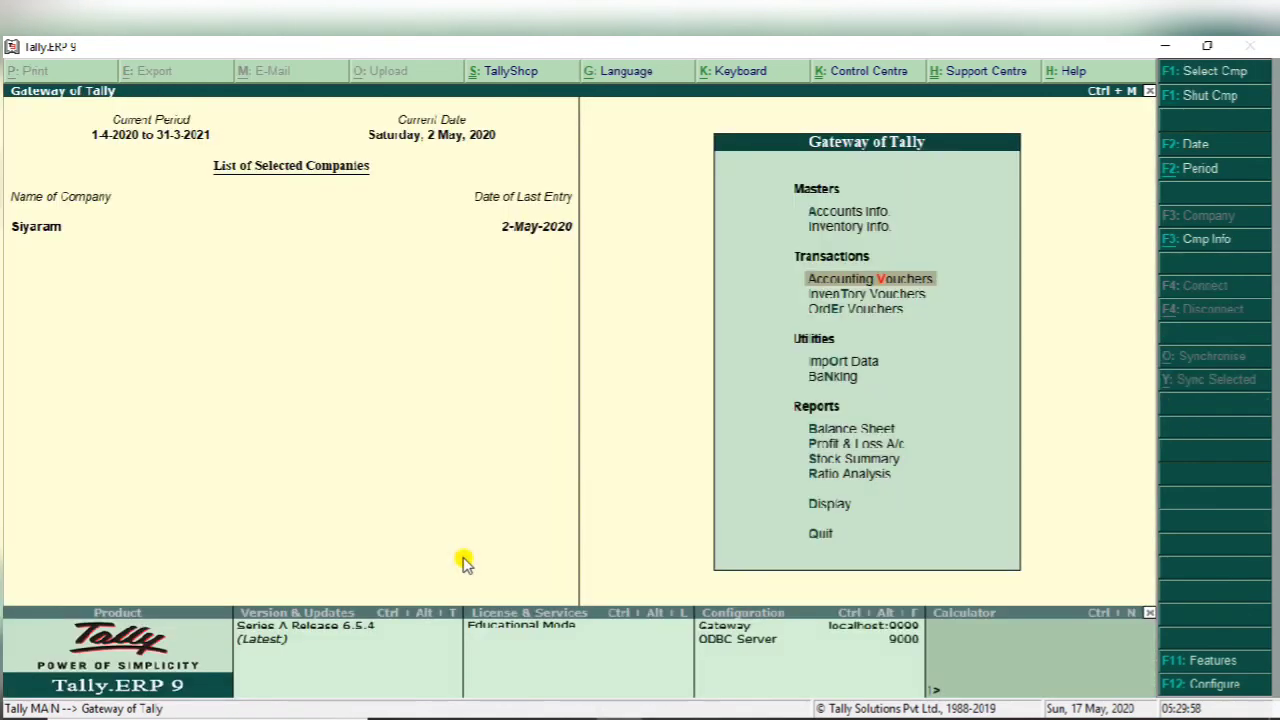